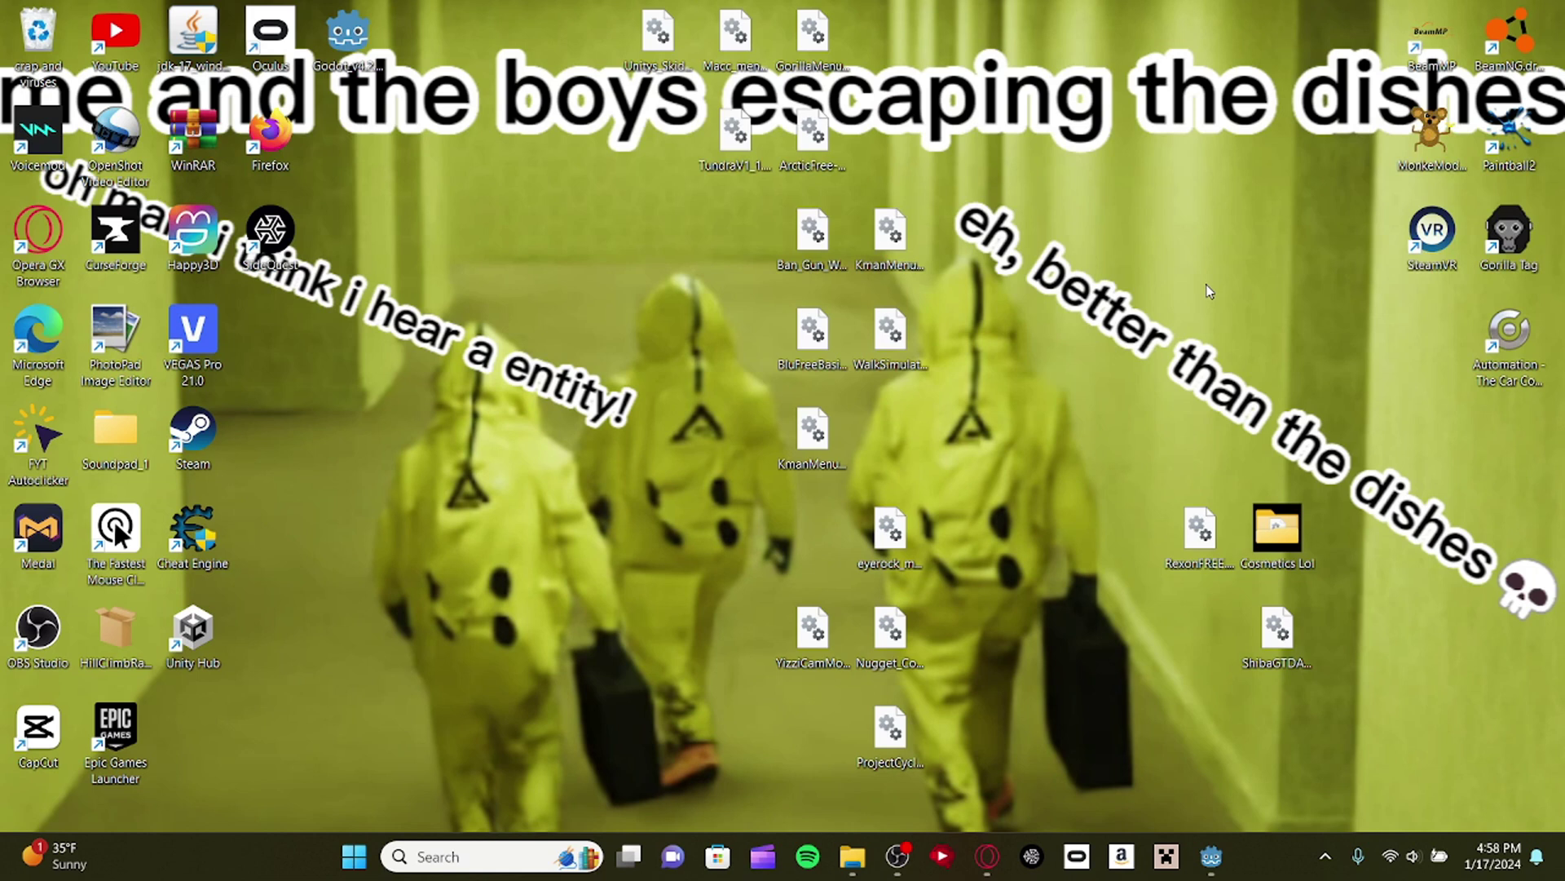
pyautogui.click(347, 32)
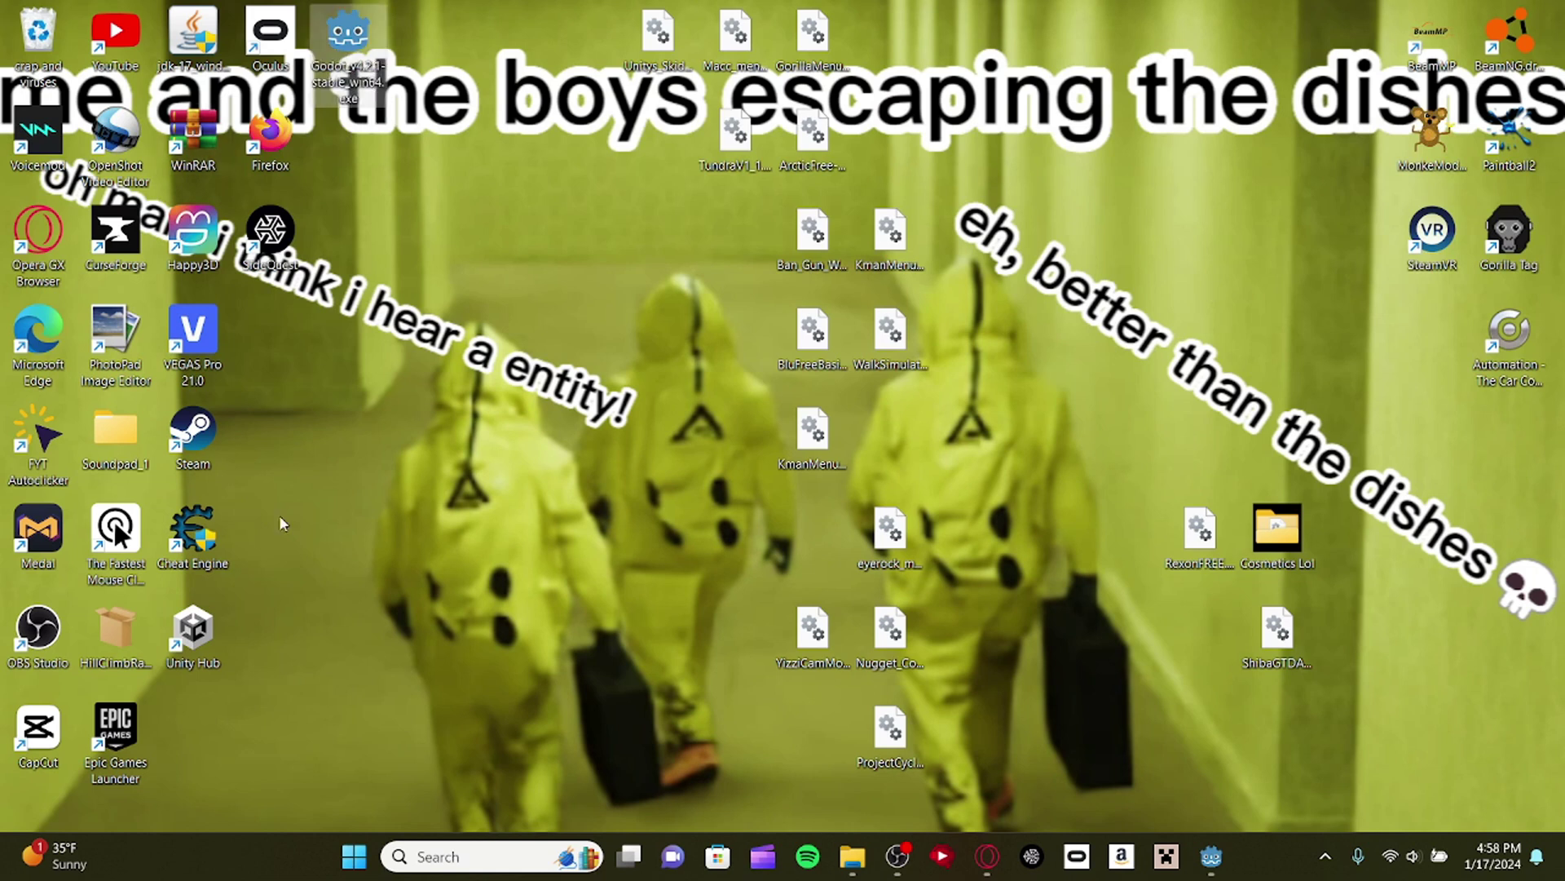
pyautogui.click(293, 572)
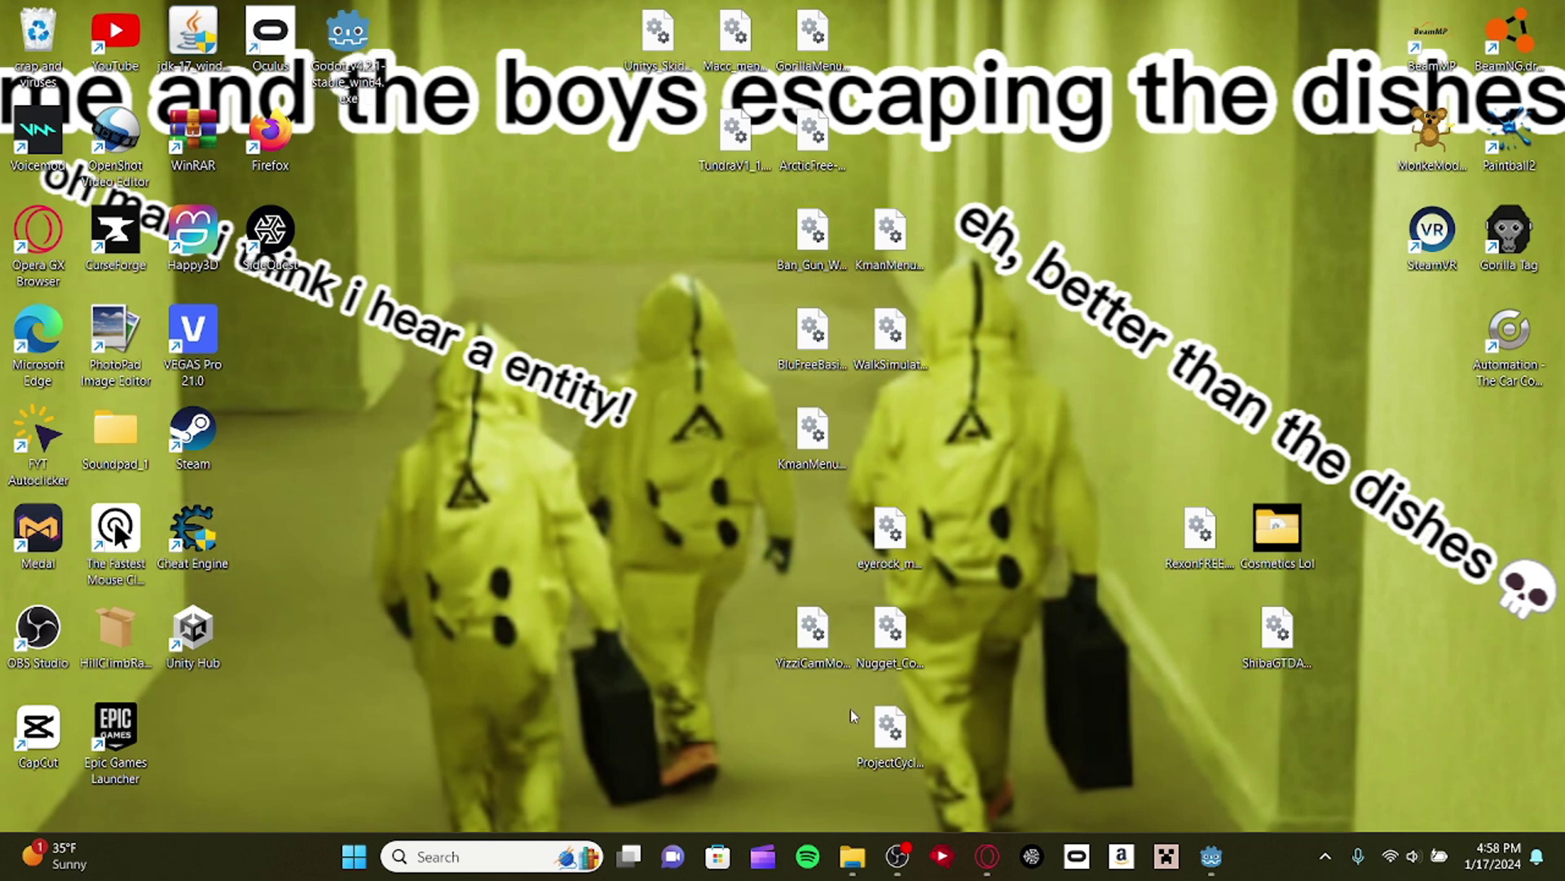
# Switch to the browser, open the GodotGorillaTagMovement repository on GitHub from the search results and download it as a ZIP.
pyautogui.click(985, 861)
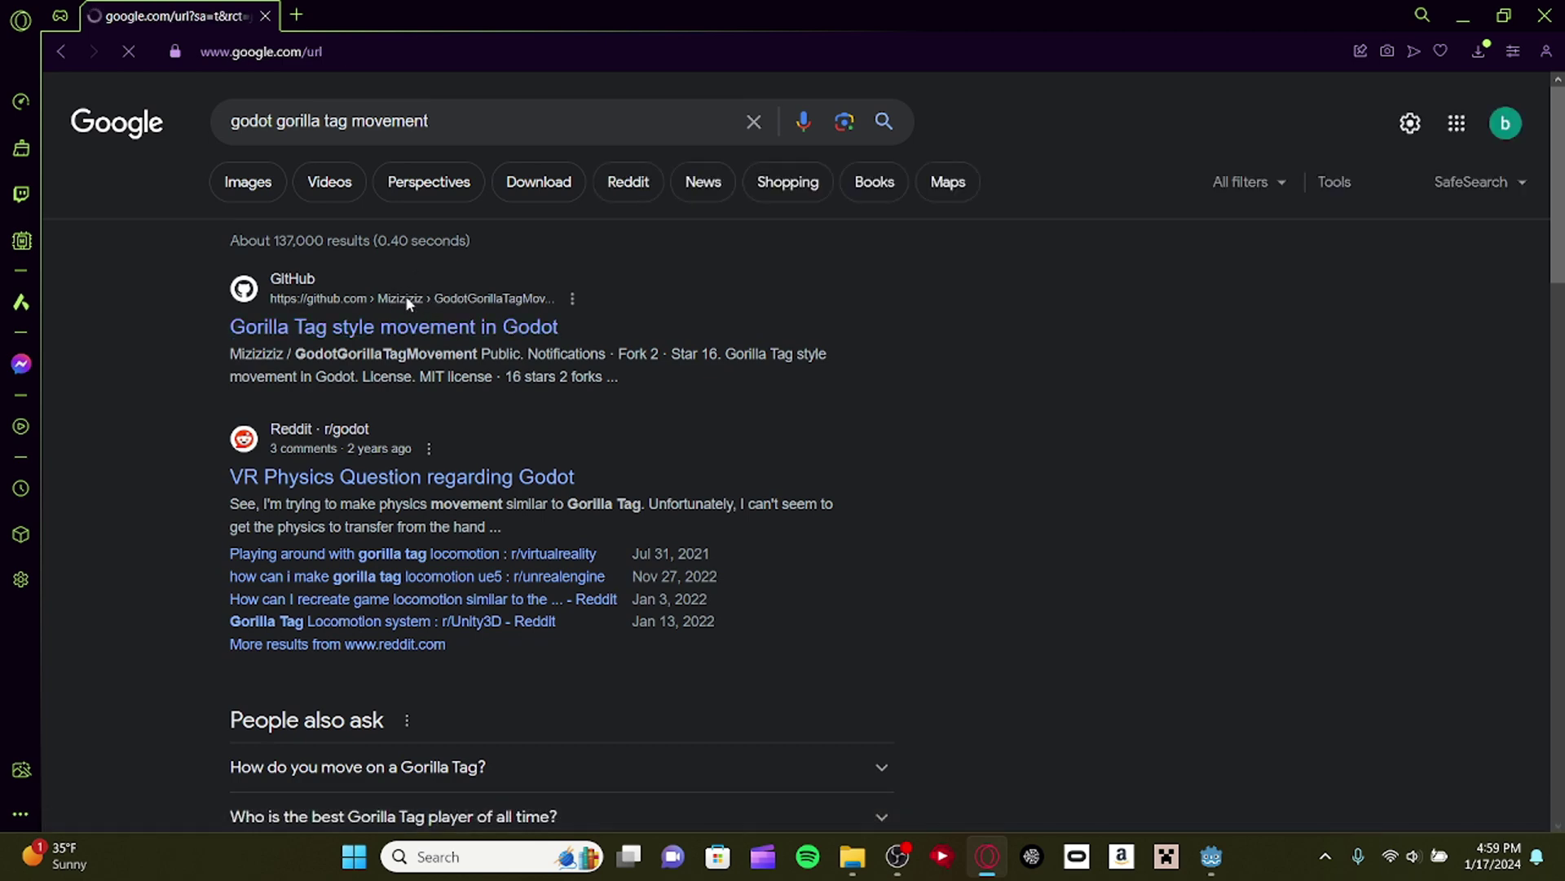
pyautogui.click(408, 303)
pyautogui.click(1066, 290)
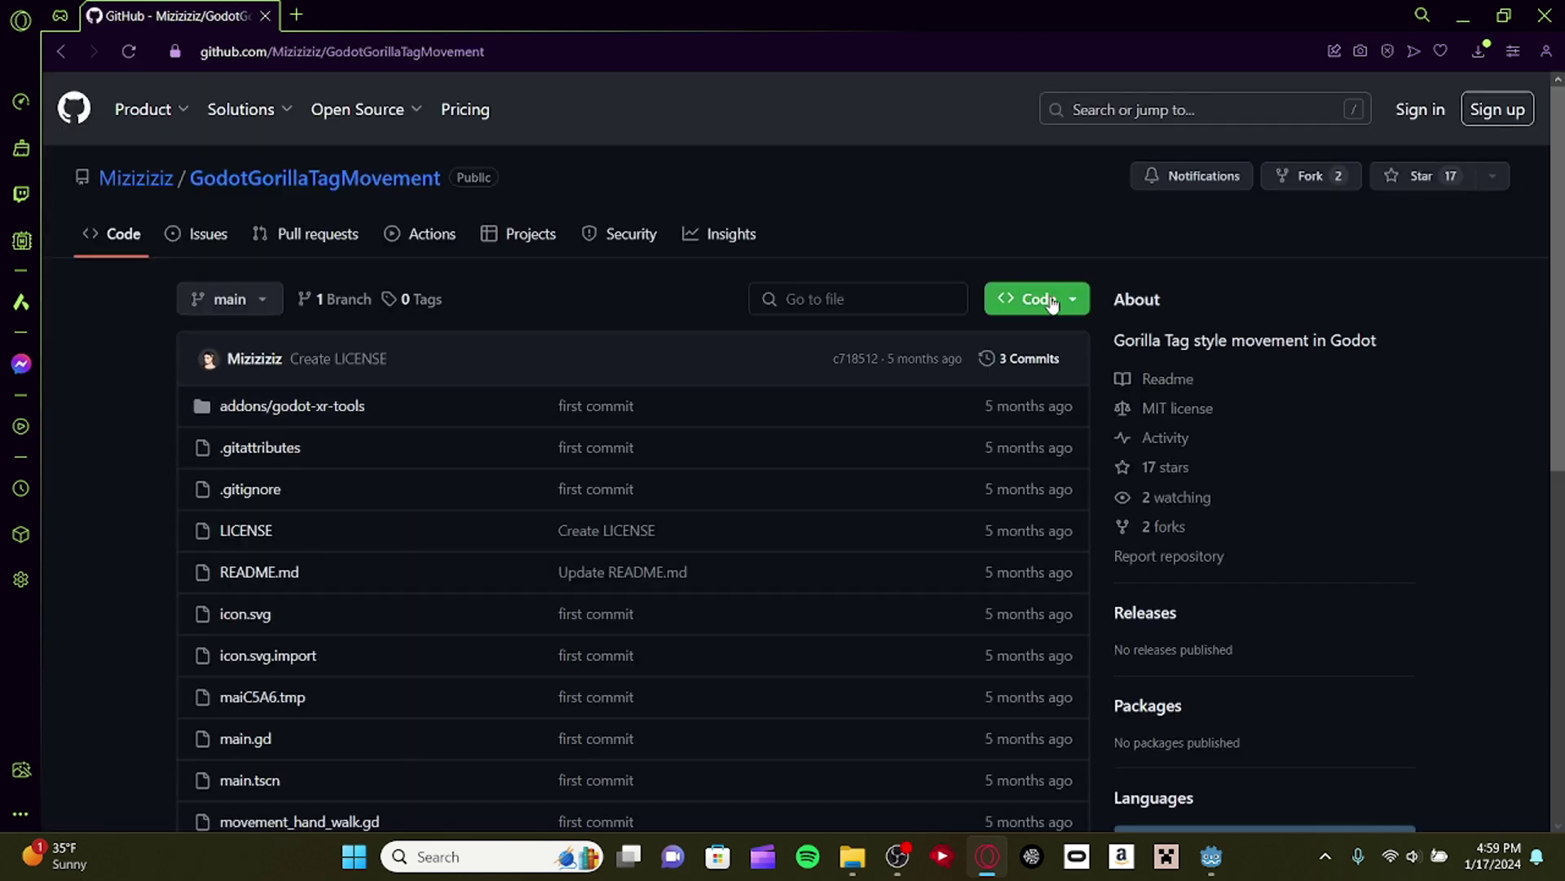
pyautogui.click(828, 594)
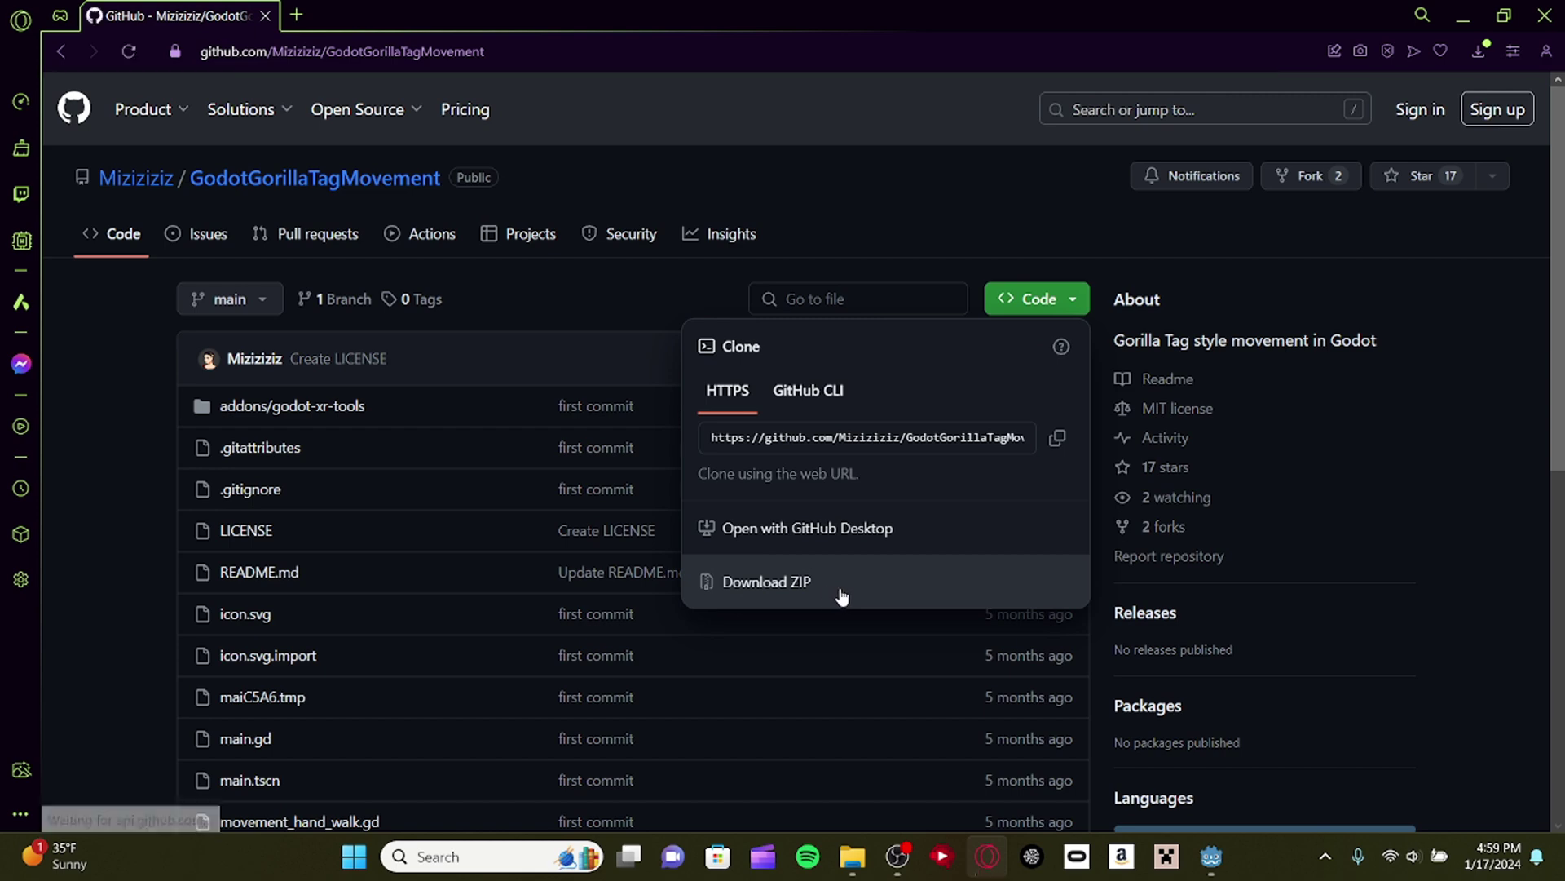
# Open GodotGorillaTagMovement-main.zip in the Downloads folder and extract its GodotGorillaTagMovement-main folder into Downloads.
pyautogui.click(1497, 145)
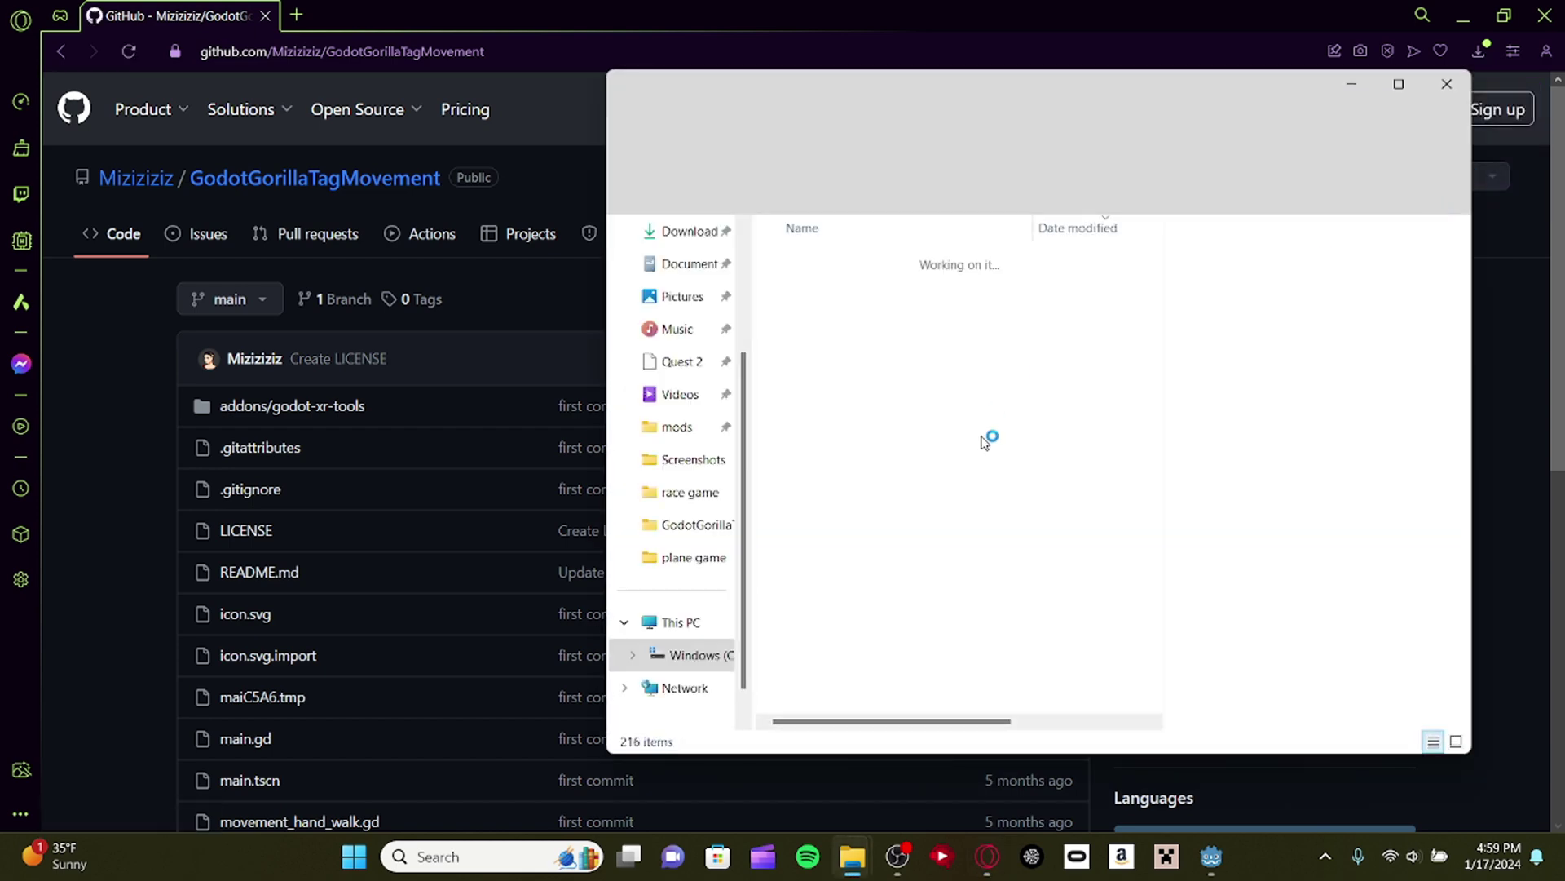
pyautogui.rightClick(885, 289)
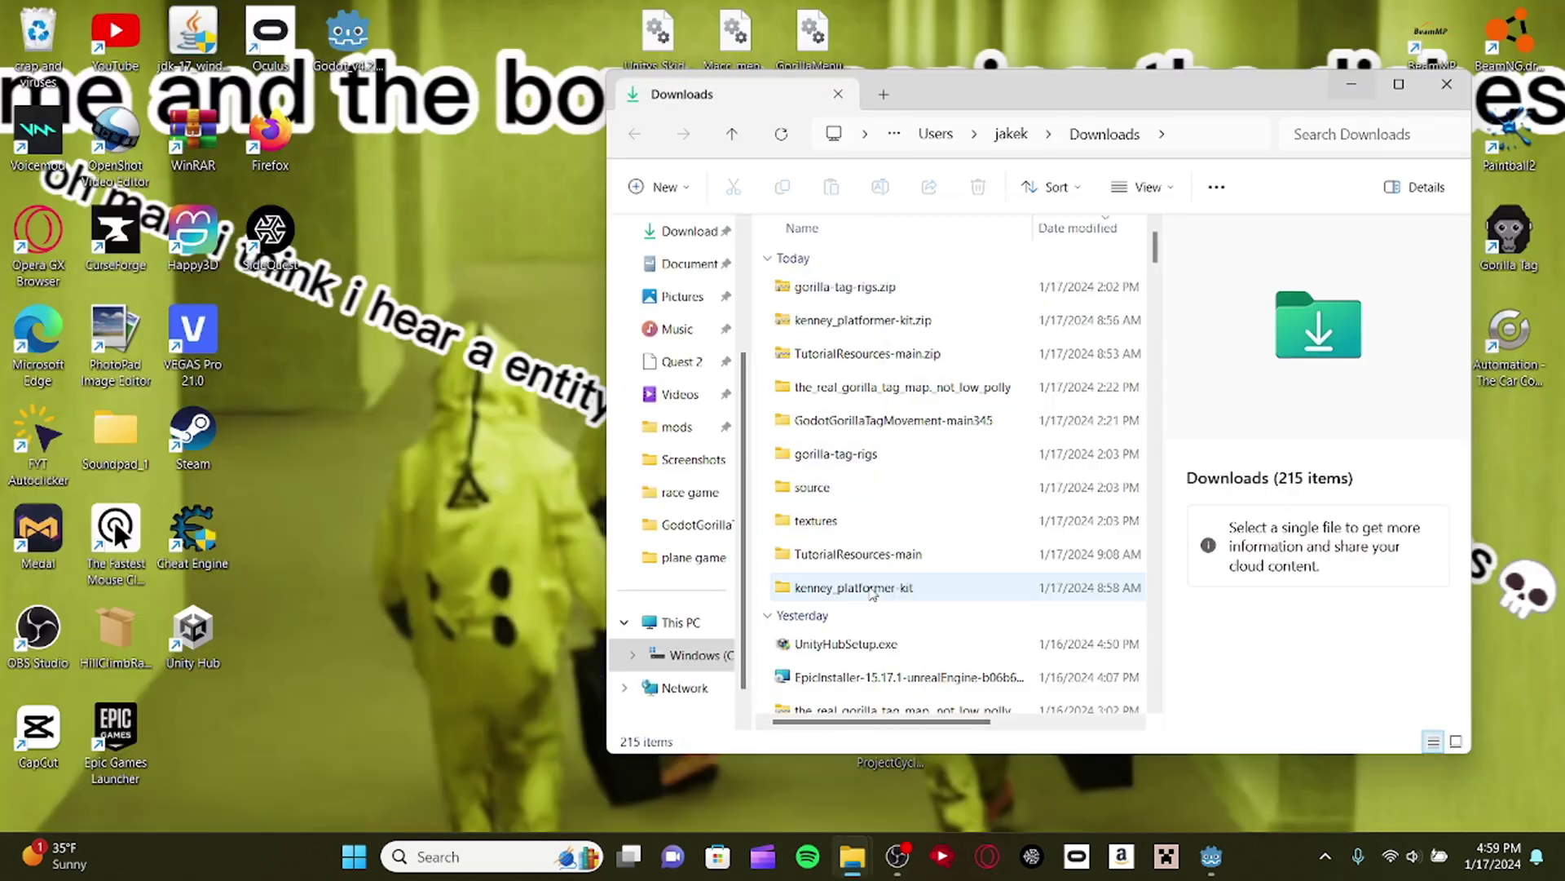
pyautogui.scroll(-2, 880, 598)
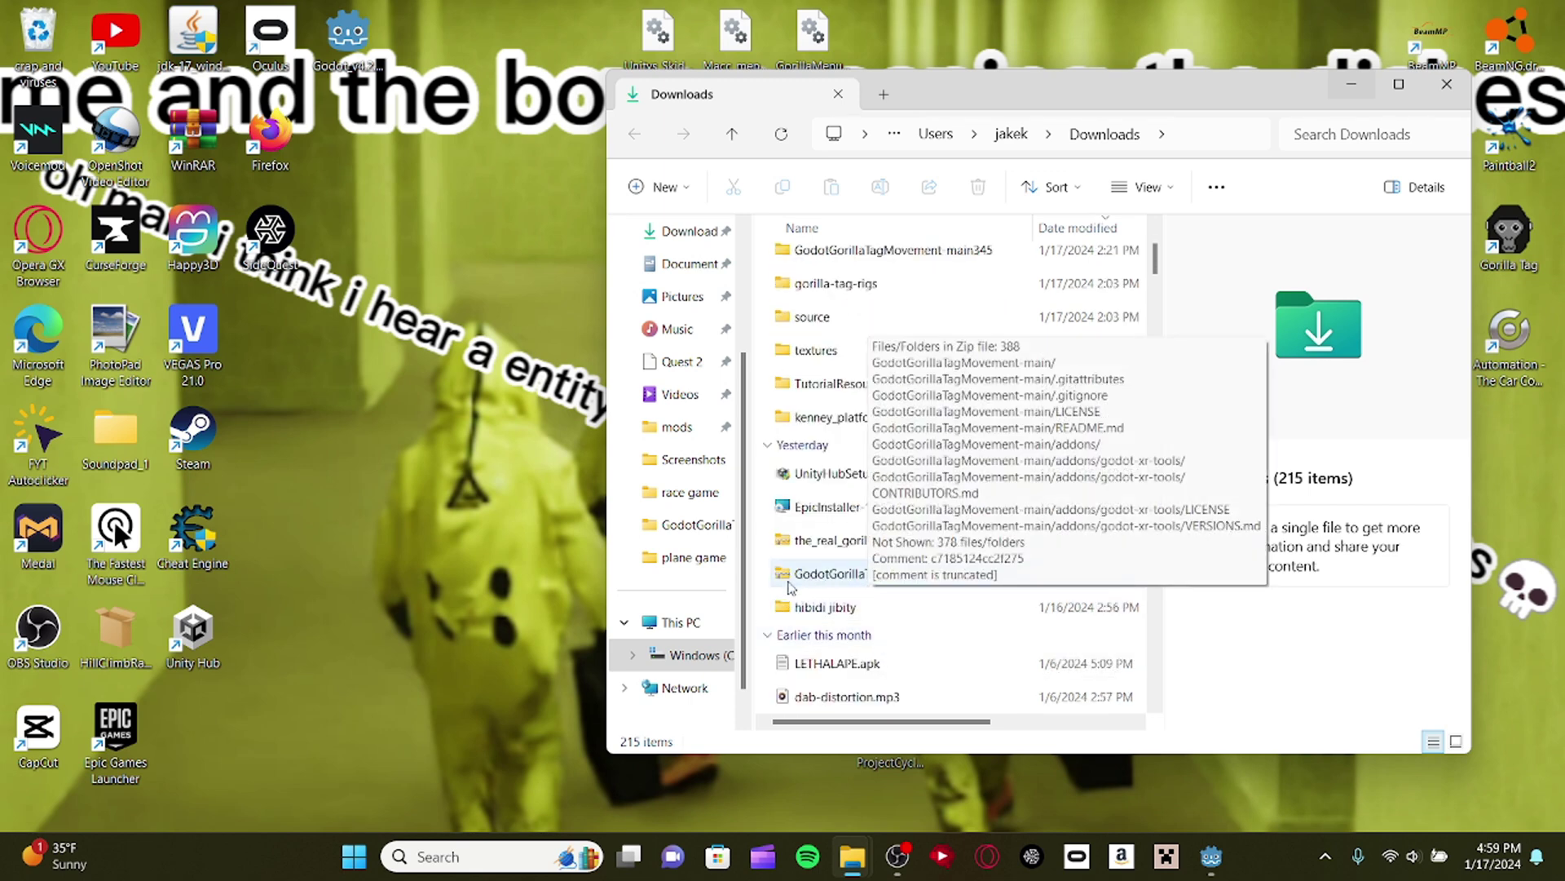
pyautogui.doubleClick(814, 576)
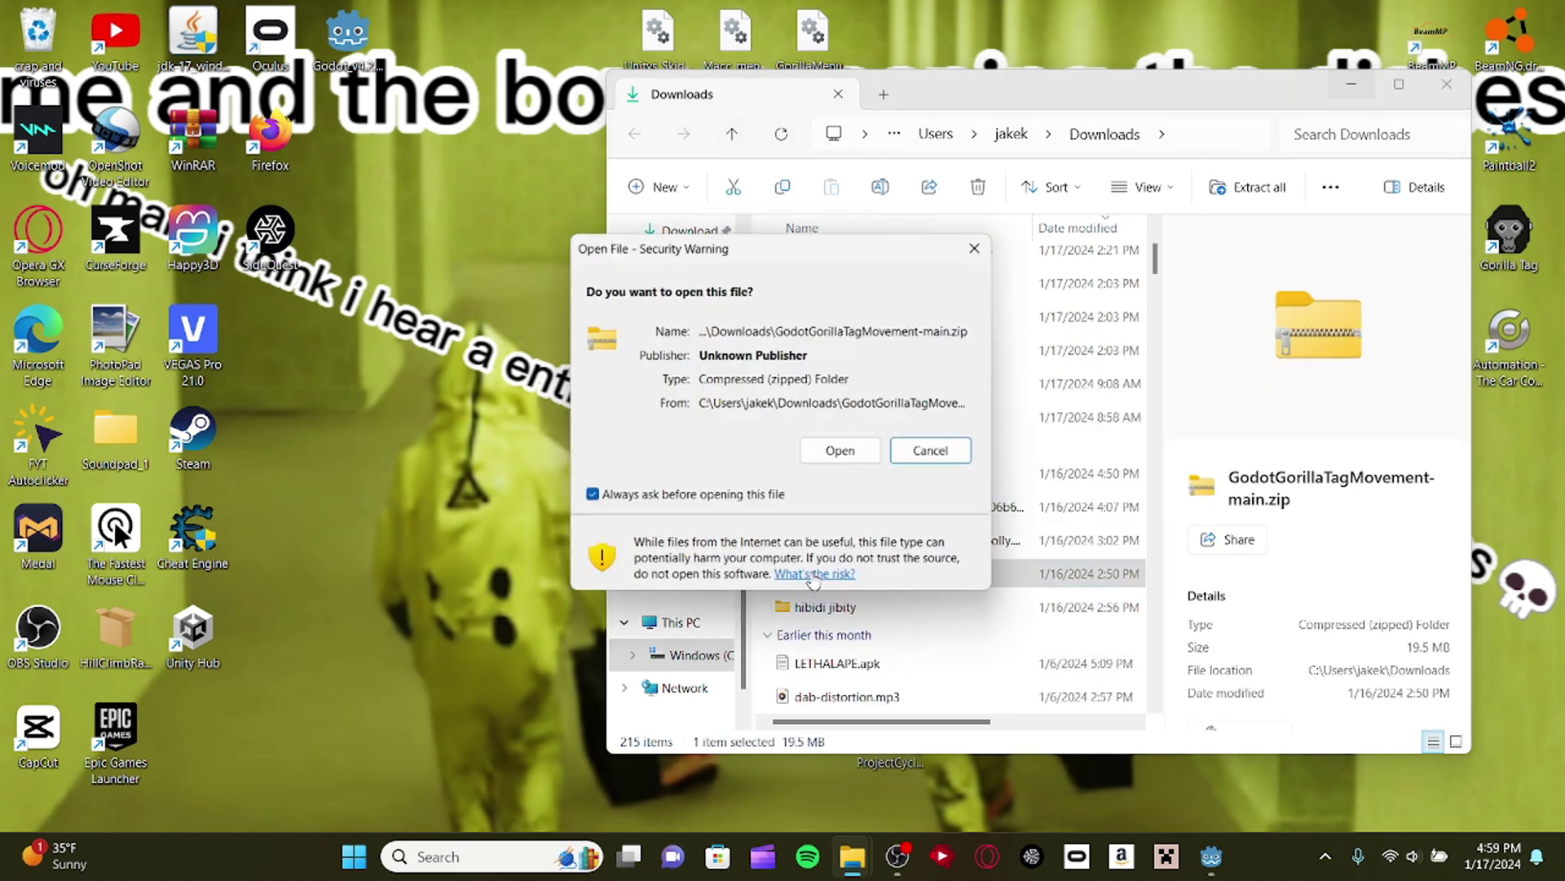
pyautogui.click(846, 452)
pyautogui.click(877, 261)
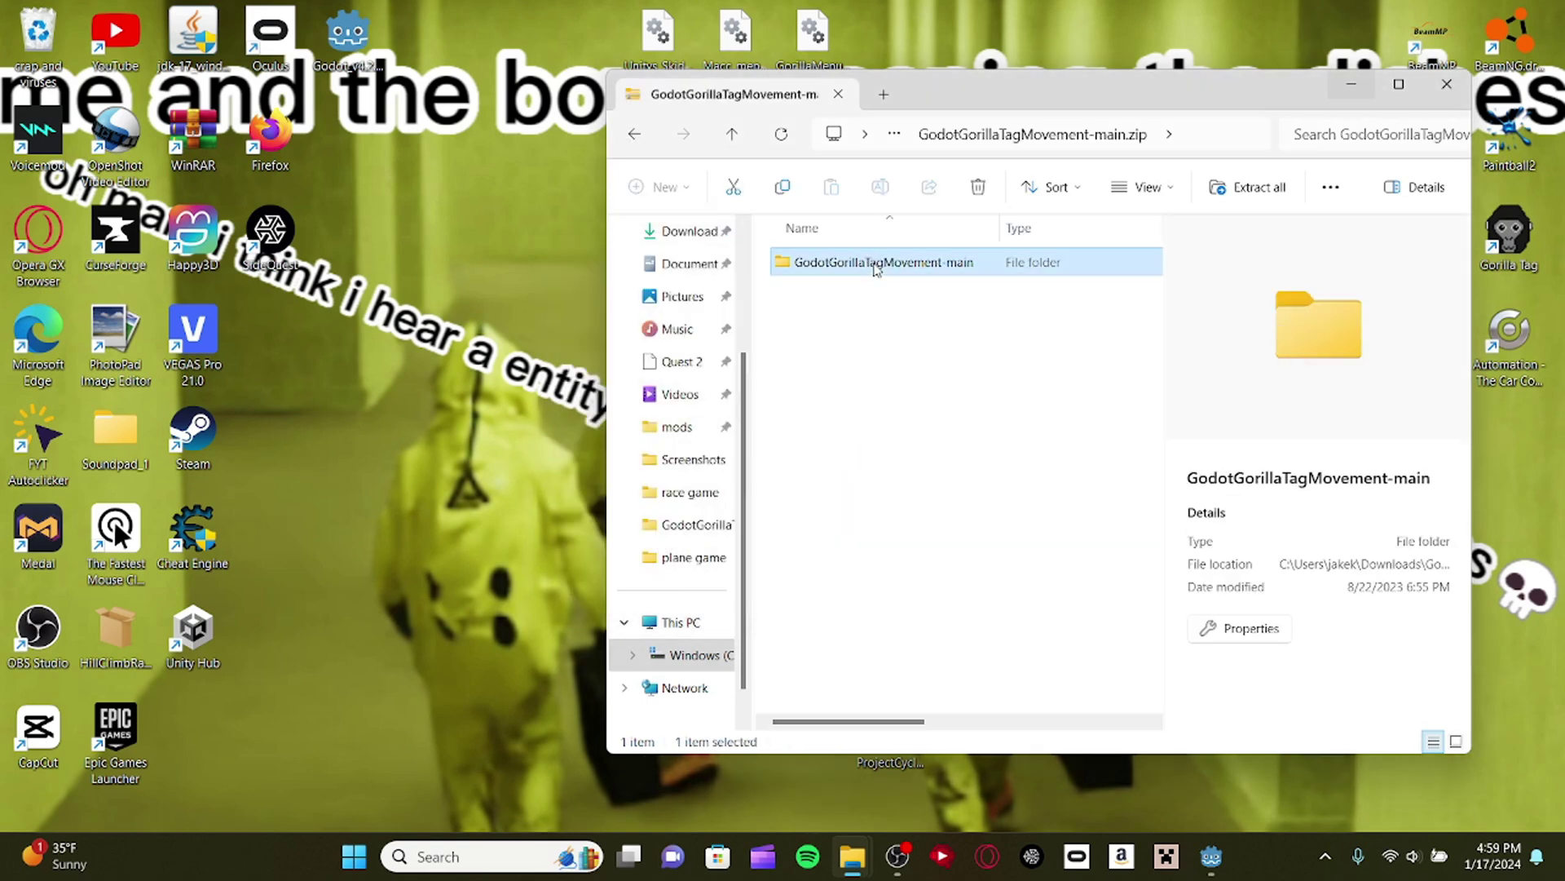
pyautogui.moveTo(876, 262); pyautogui.dragTo(681, 342)
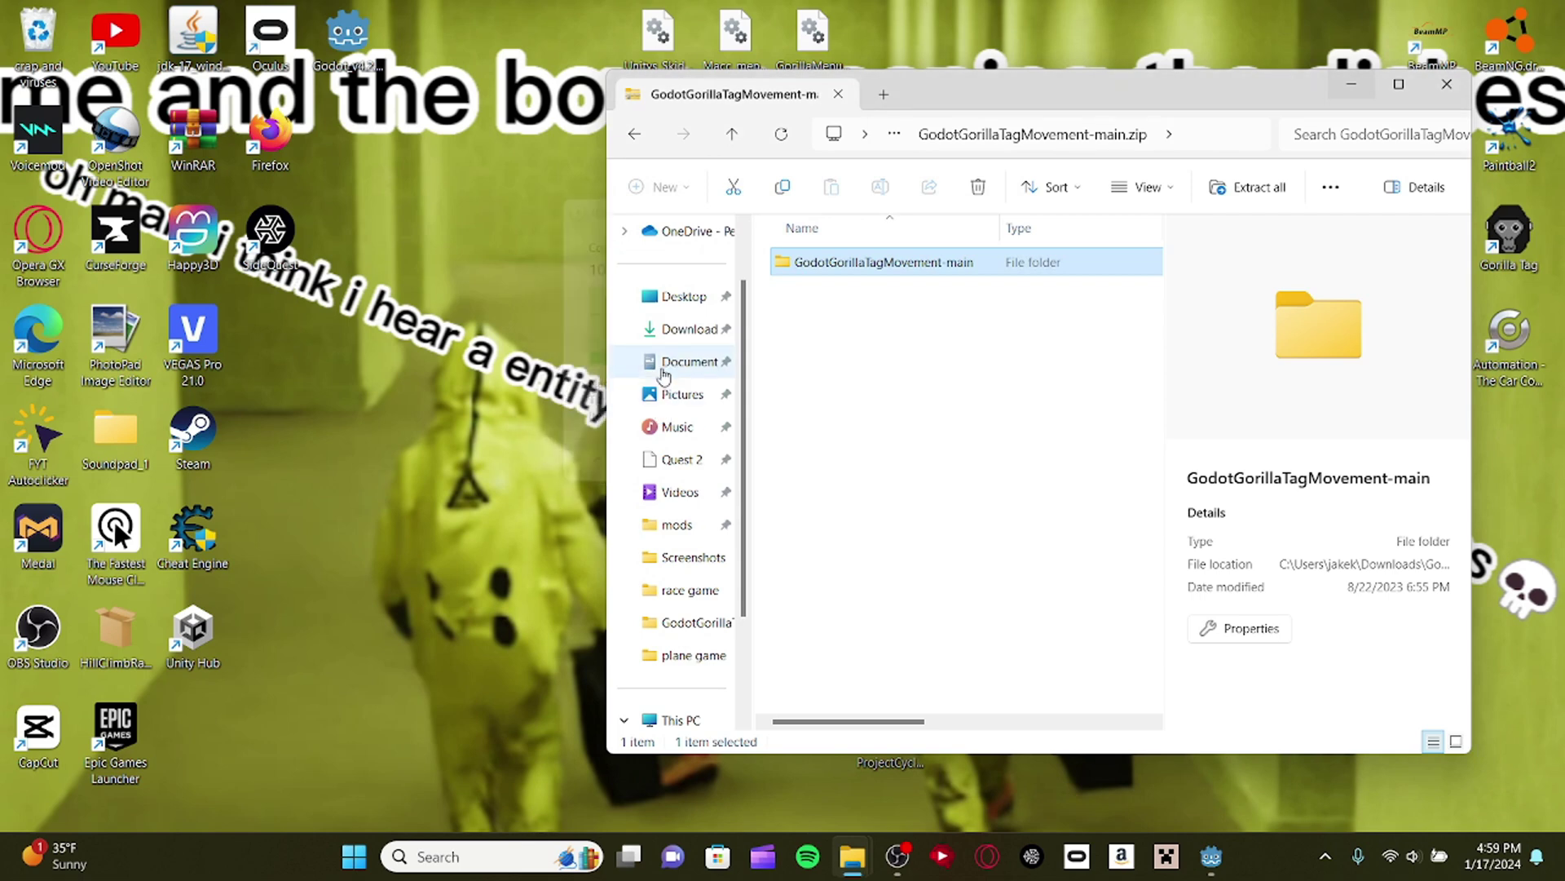
pyautogui.click(671, 335)
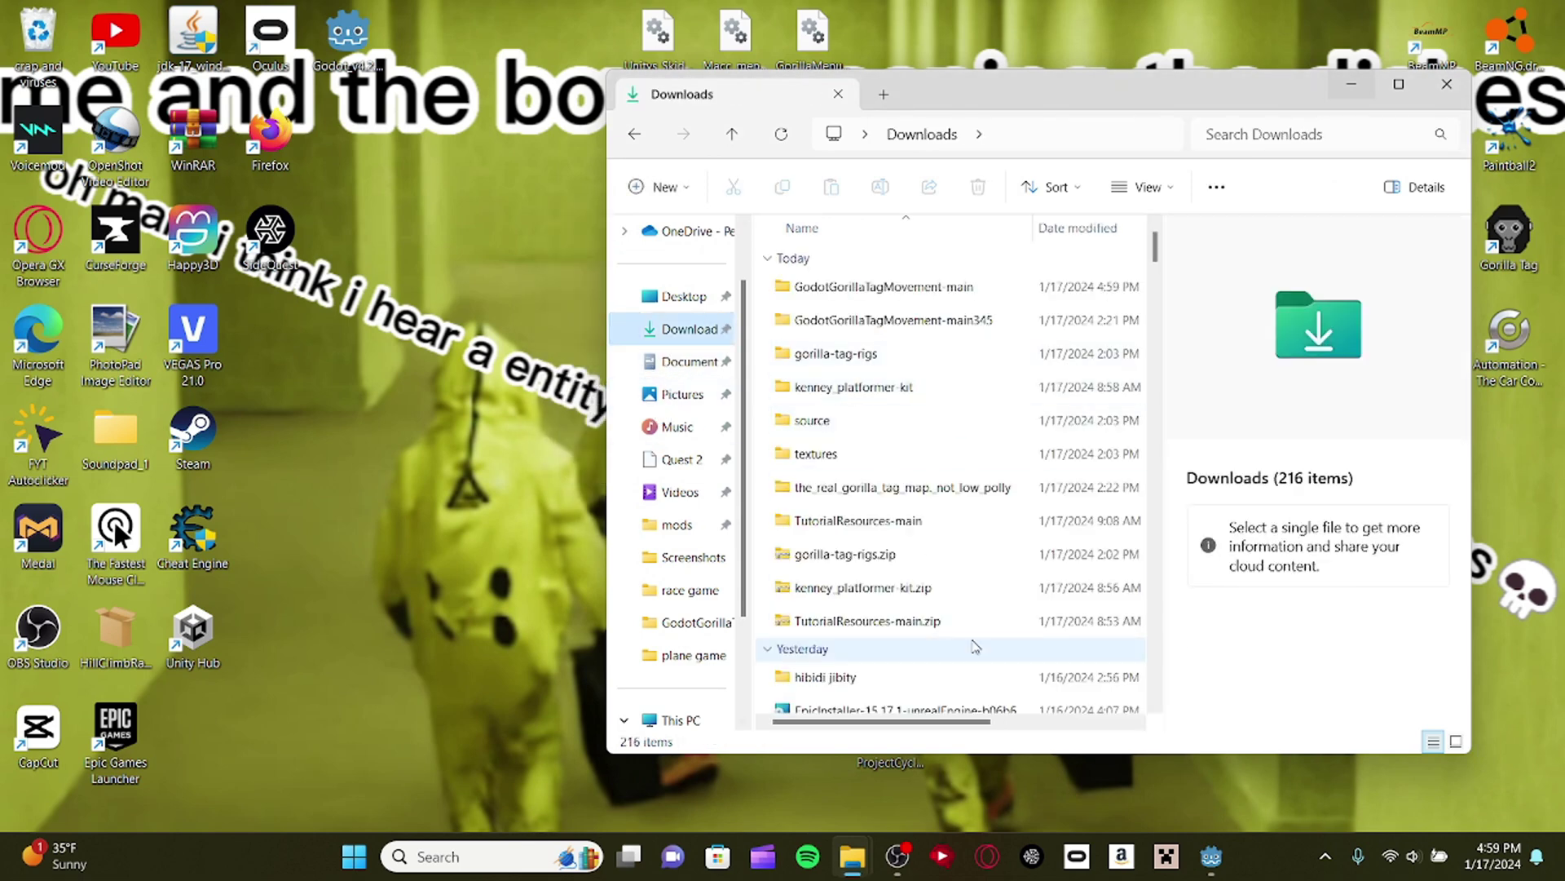
# Switch to the Godot Project Manager and import the GodotGorillaTagMovement-main folder from Downloads as an existing project for editing.
pyautogui.click(1211, 856)
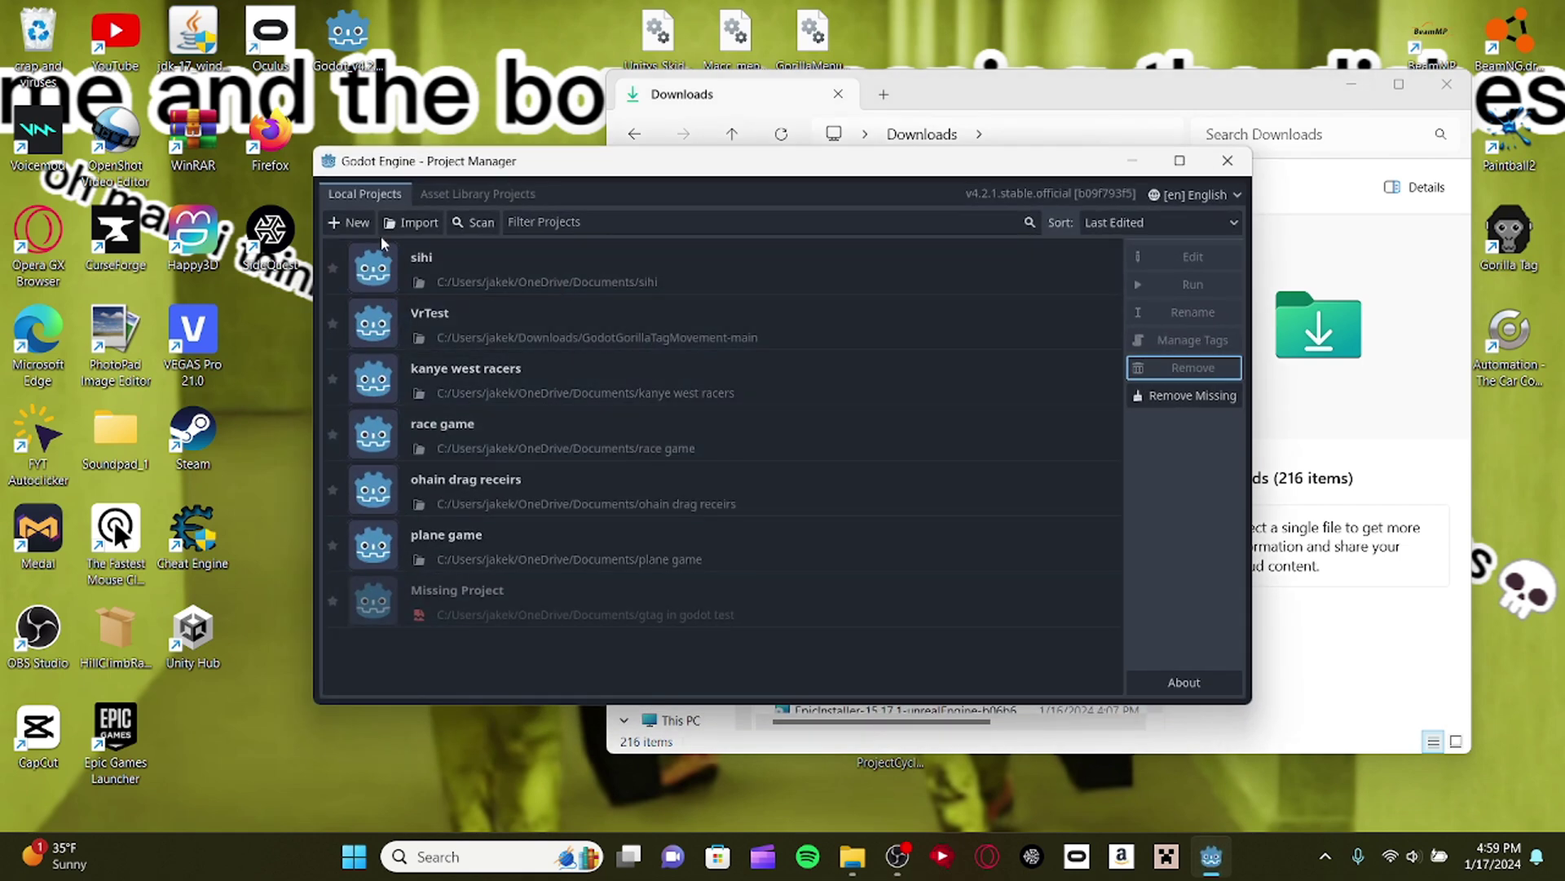
pyautogui.click(397, 219)
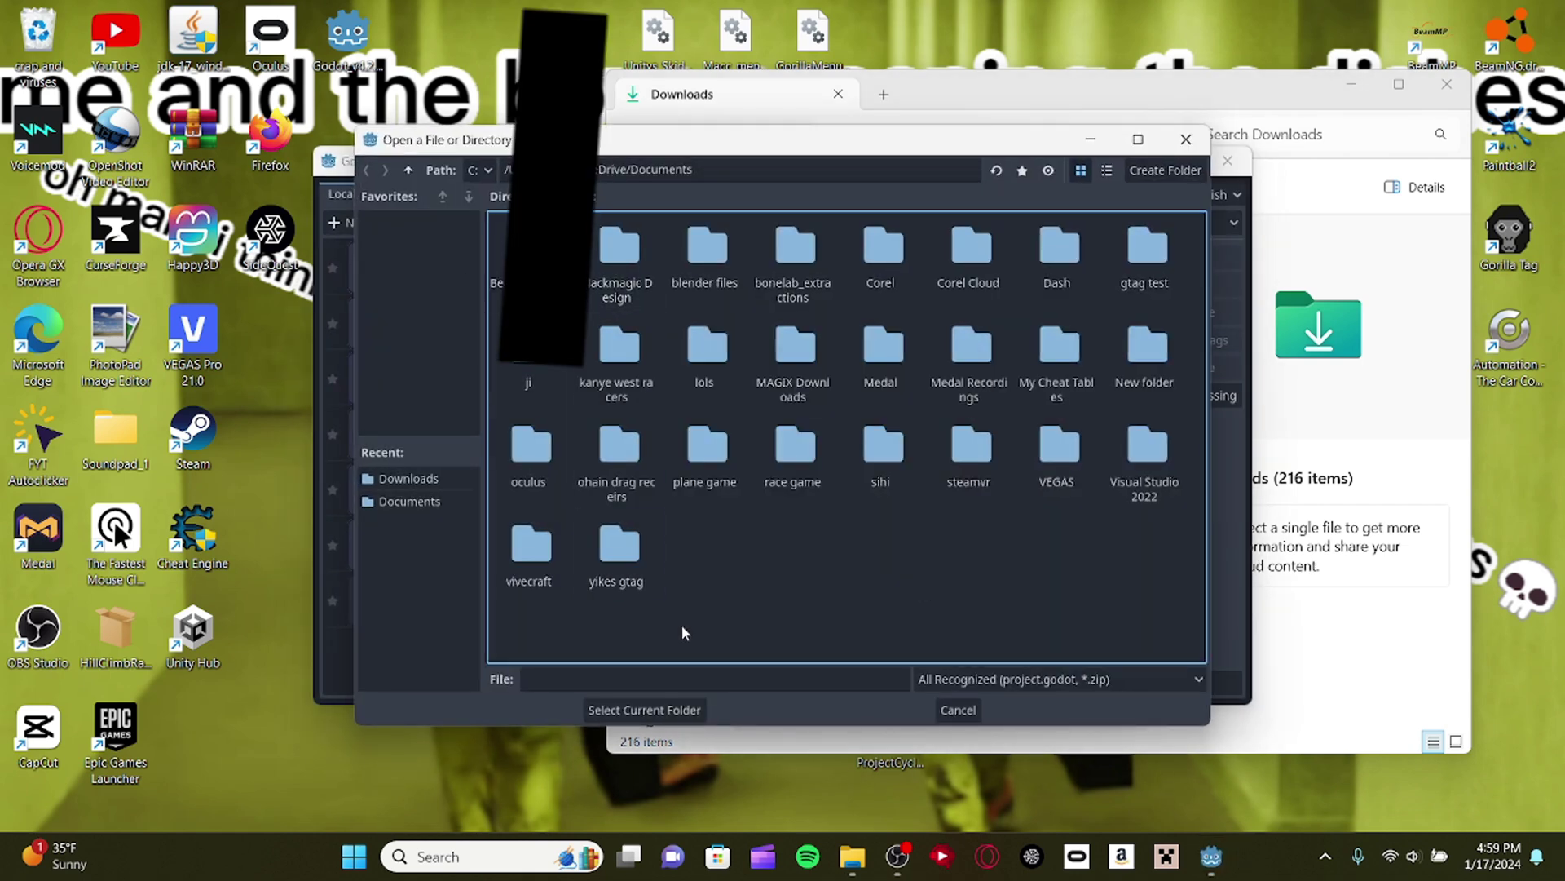
pyautogui.click(405, 170)
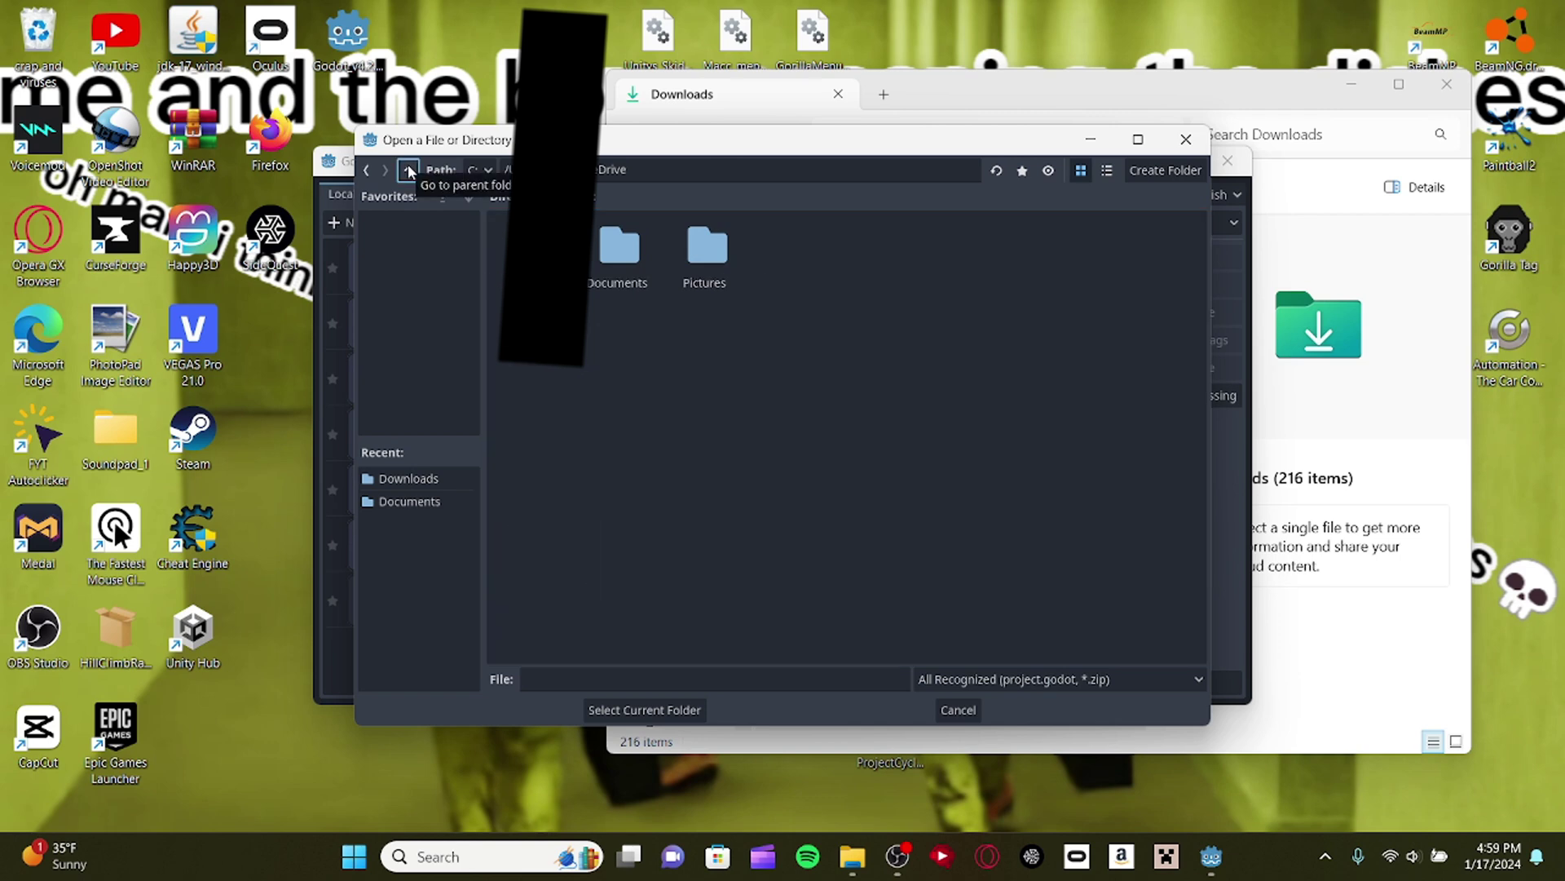
pyautogui.click(409, 170)
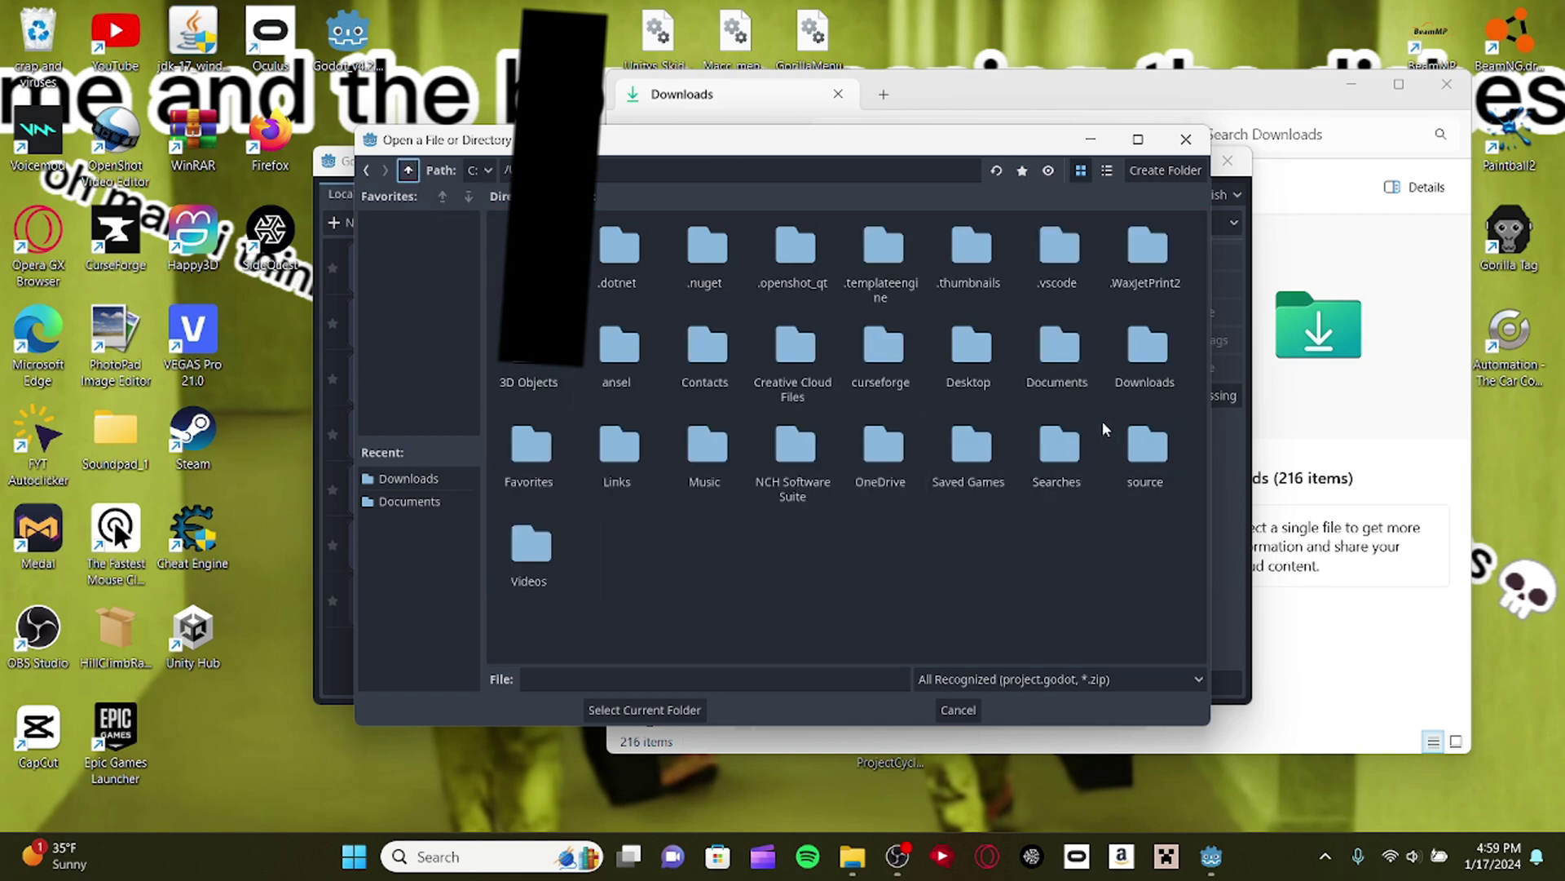
pyautogui.doubleClick(1134, 374)
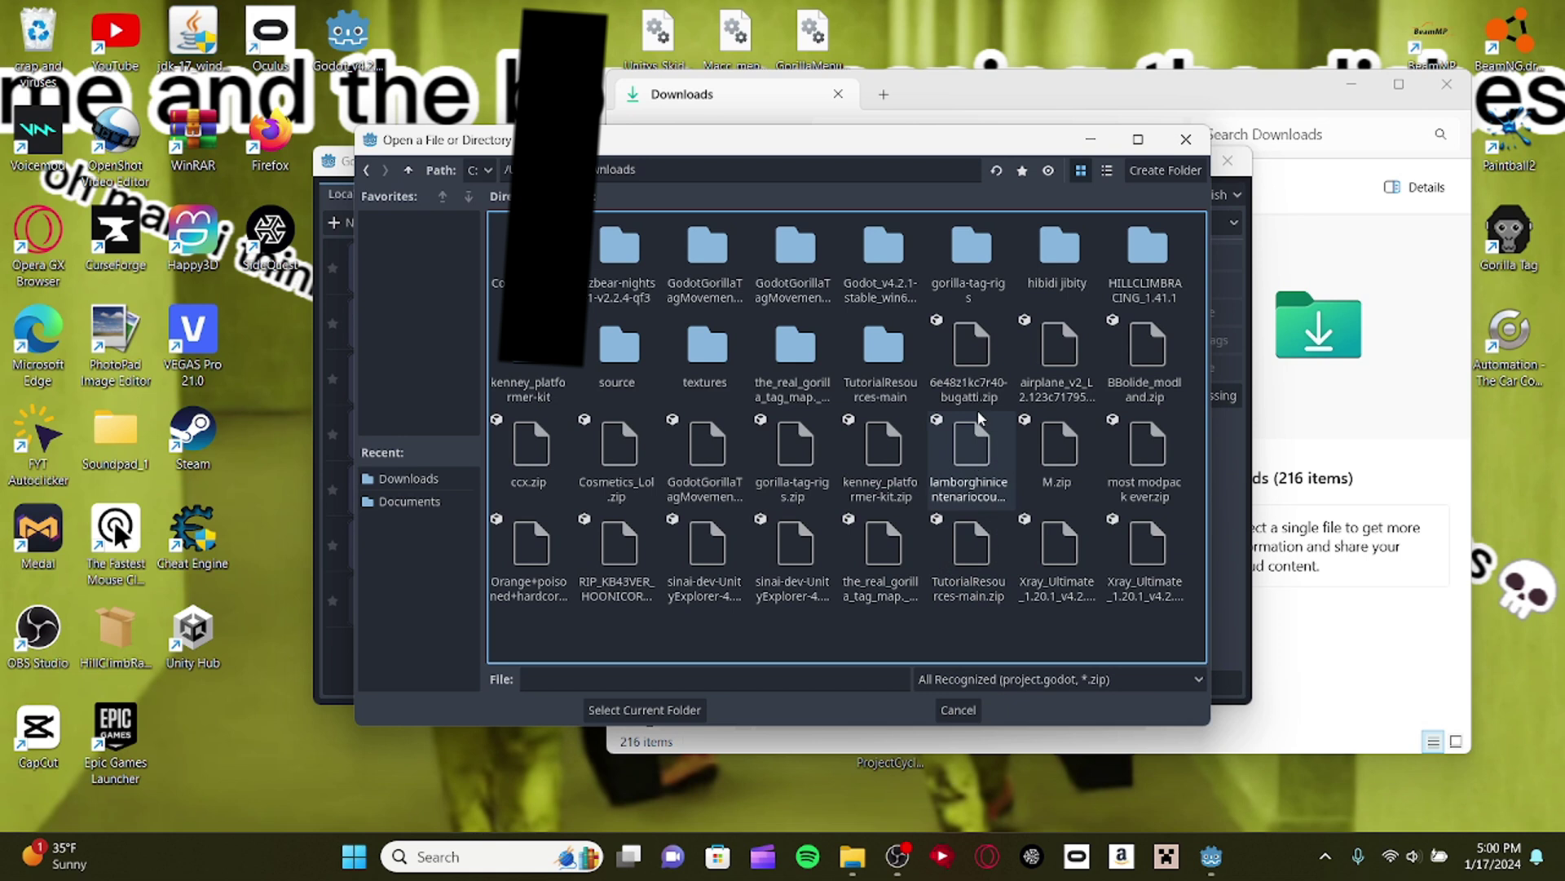
pyautogui.click(813, 260)
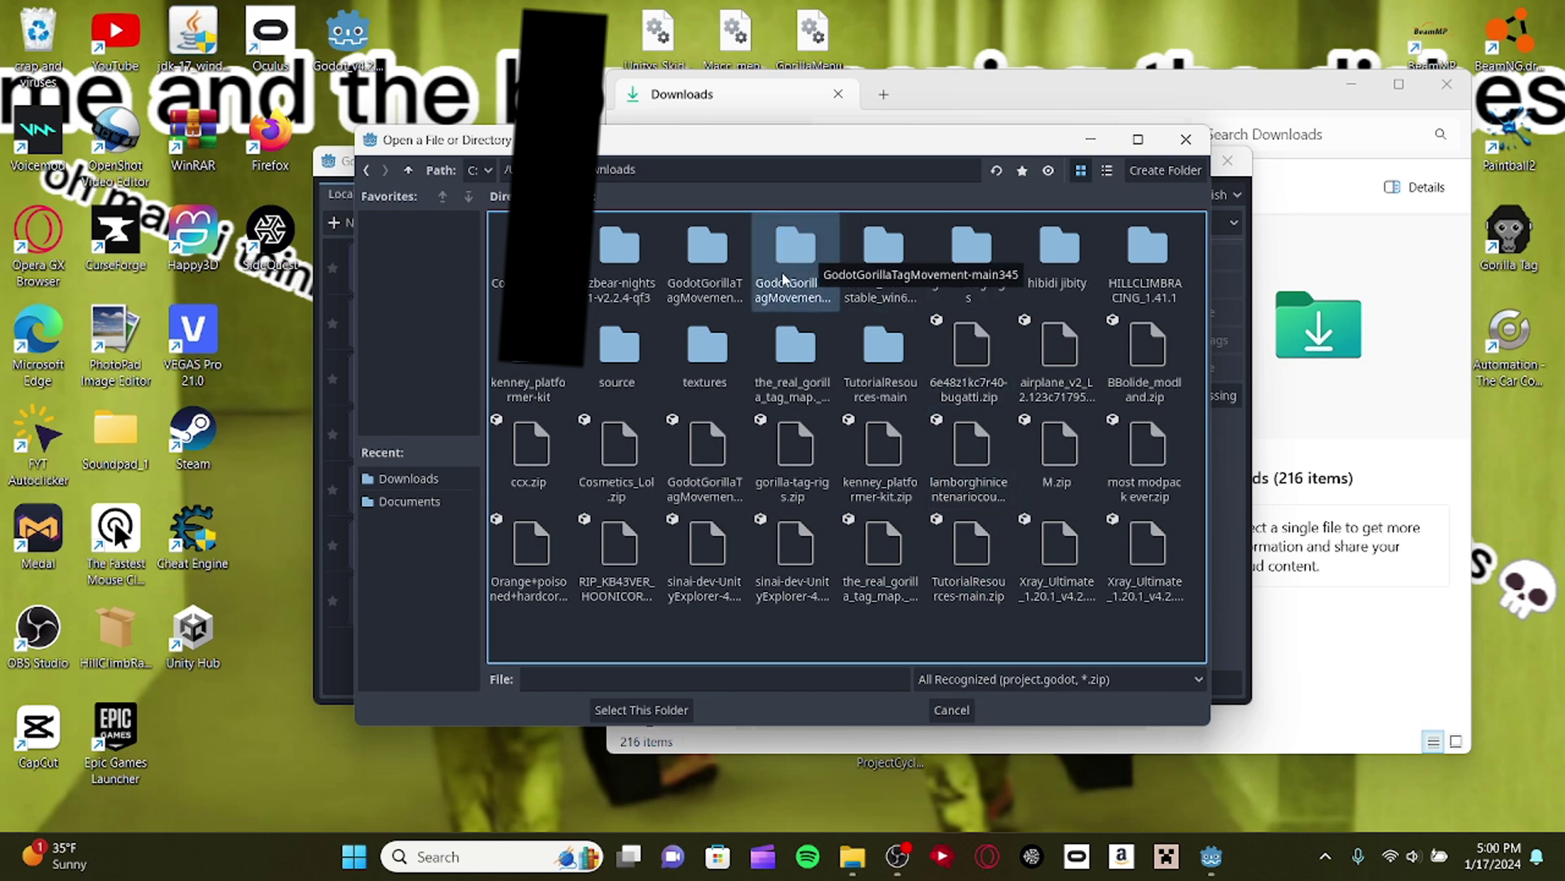
pyautogui.click(683, 279)
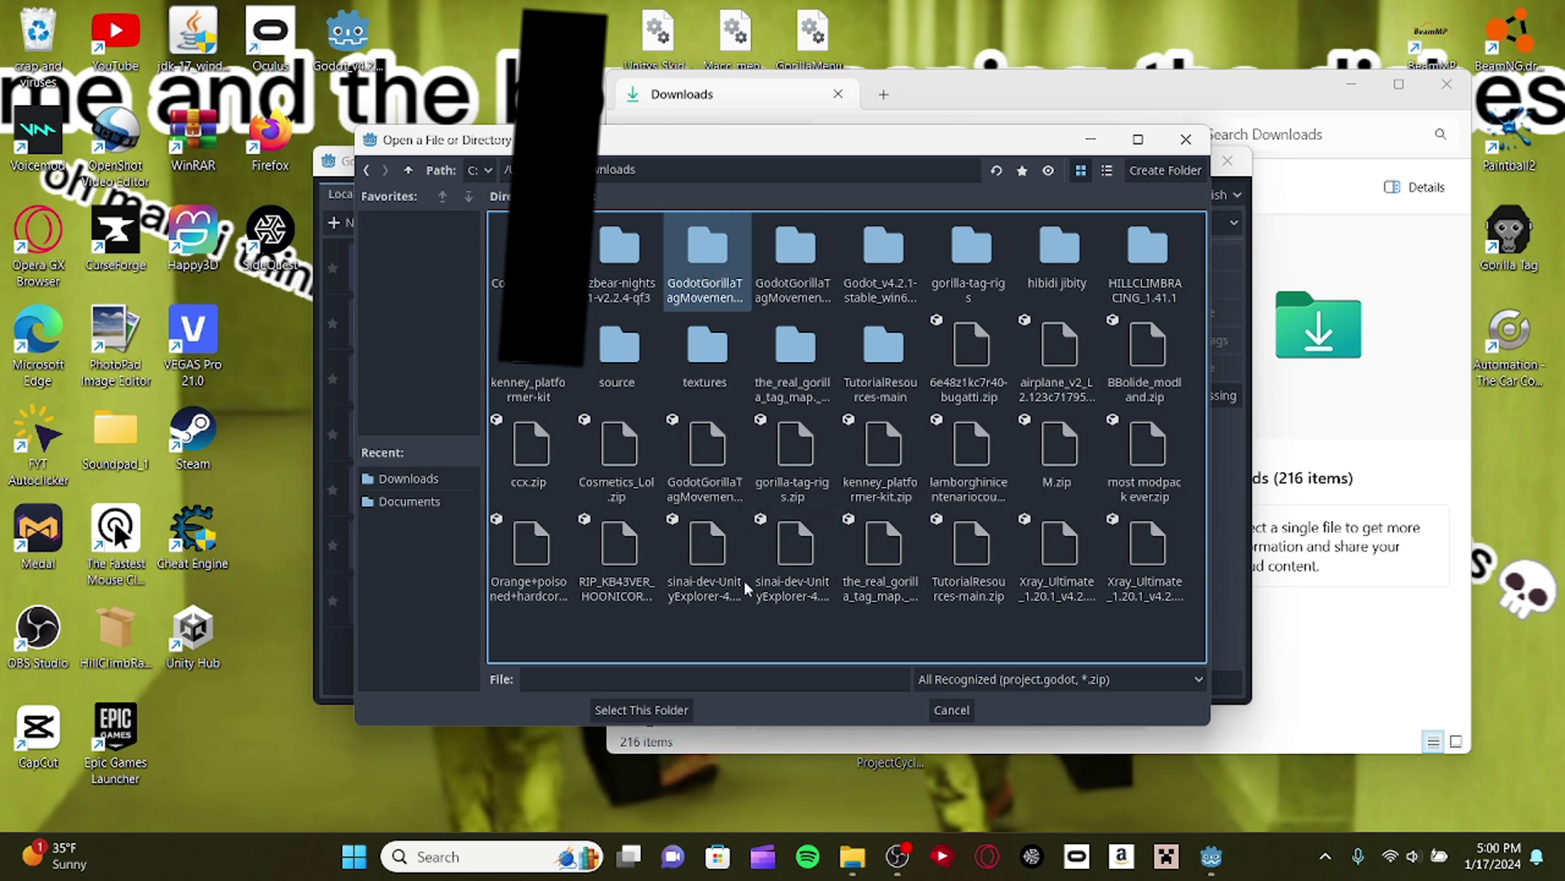
pyautogui.click(638, 710)
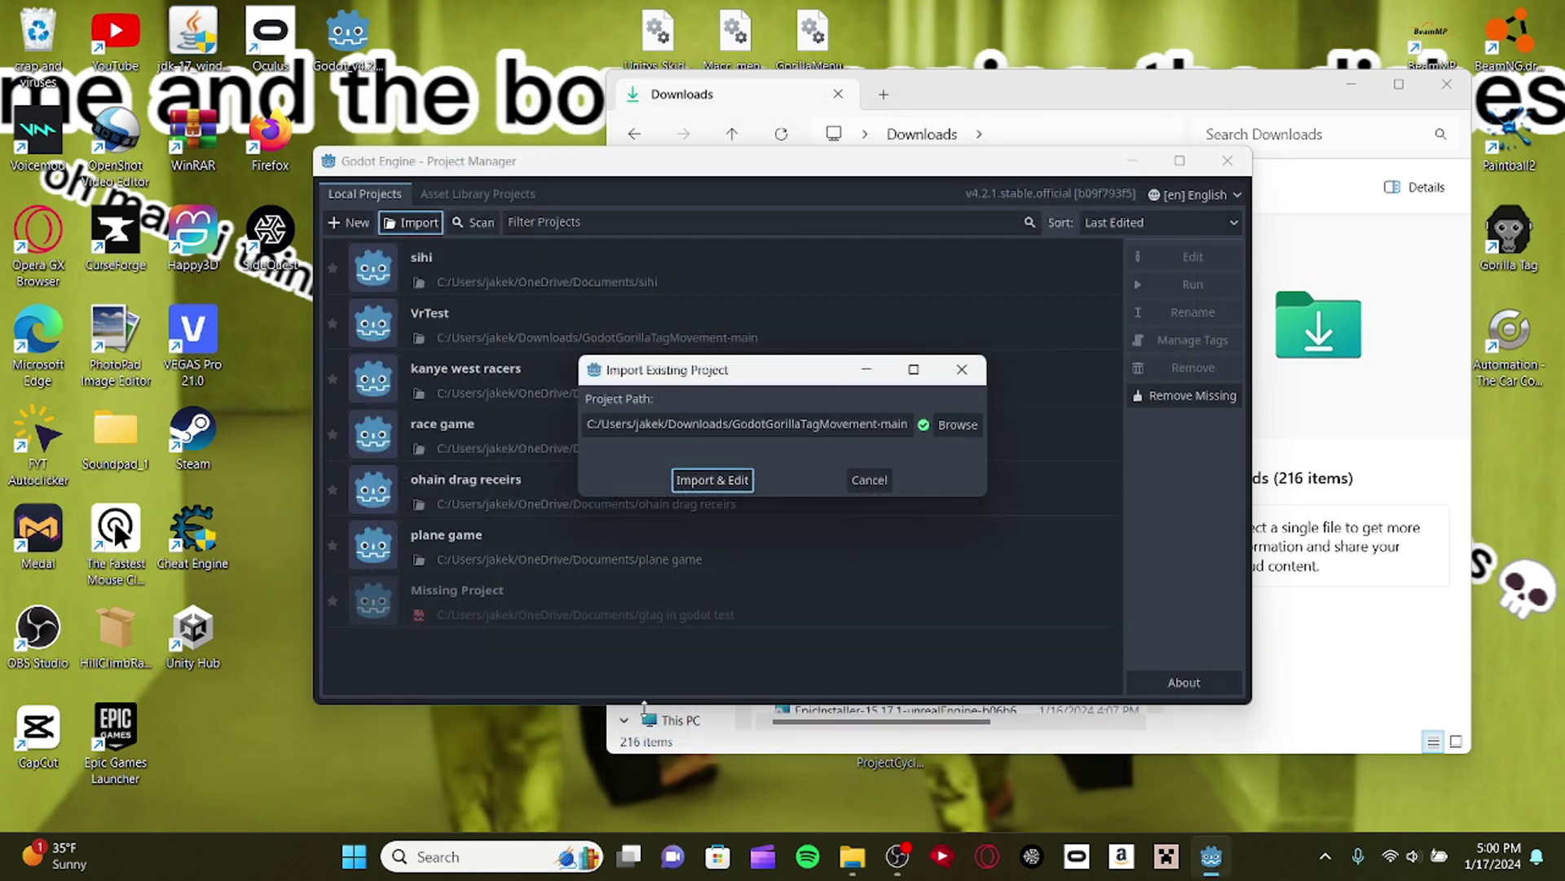
pyautogui.click(721, 480)
pyautogui.click(689, 506)
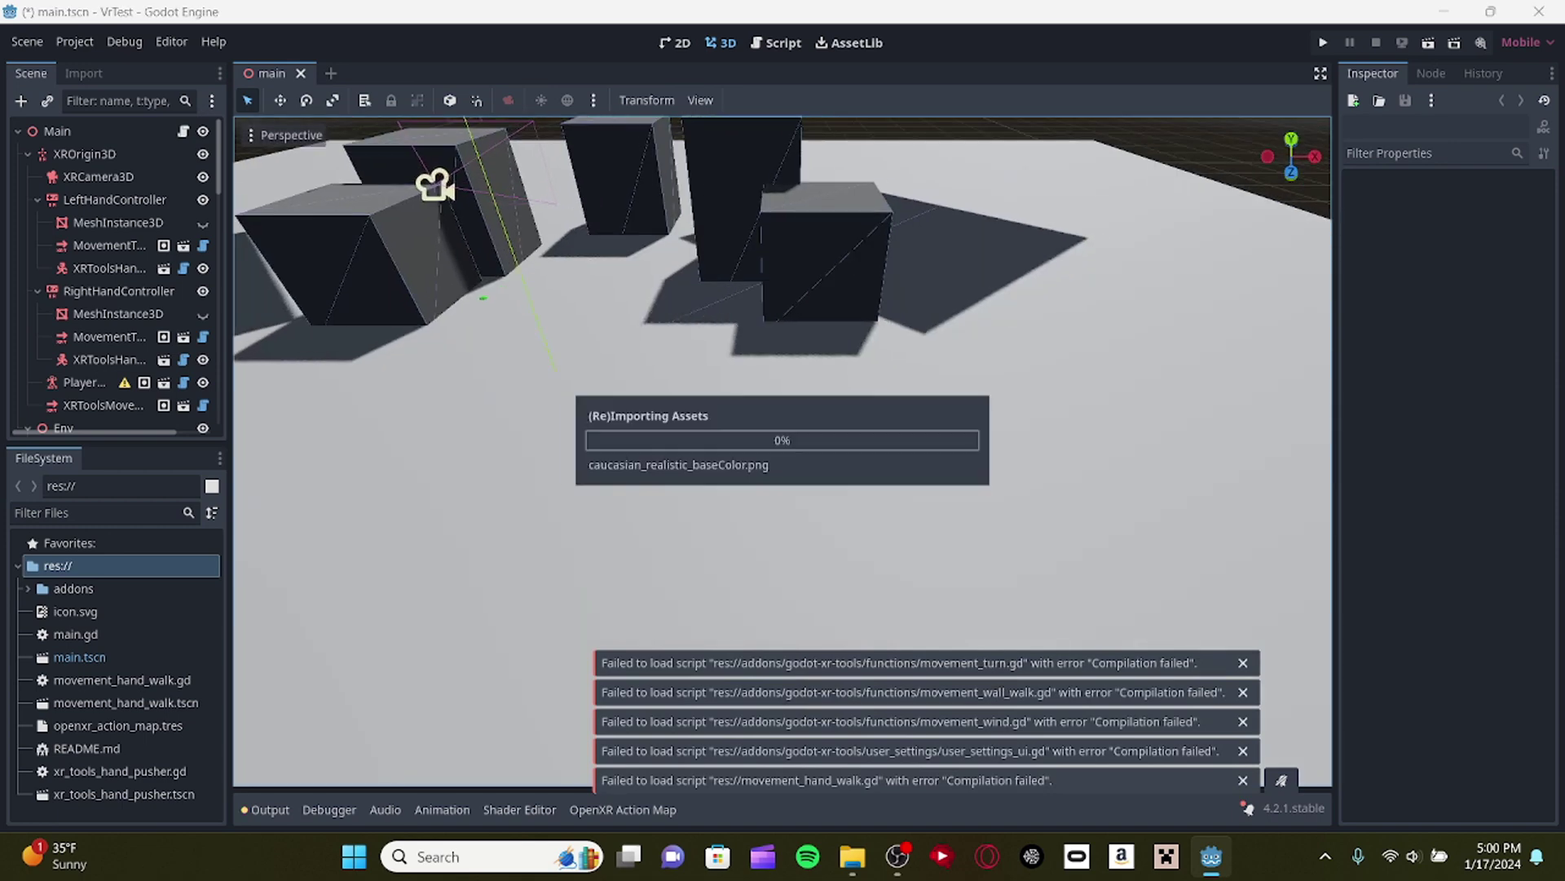
pyautogui.moveTo(754, 289); pyautogui.dragTo(832, 283, button='right')
pyautogui.press('w')
pyautogui.moveTo(889, 247); pyautogui.dragTo(462, 402)
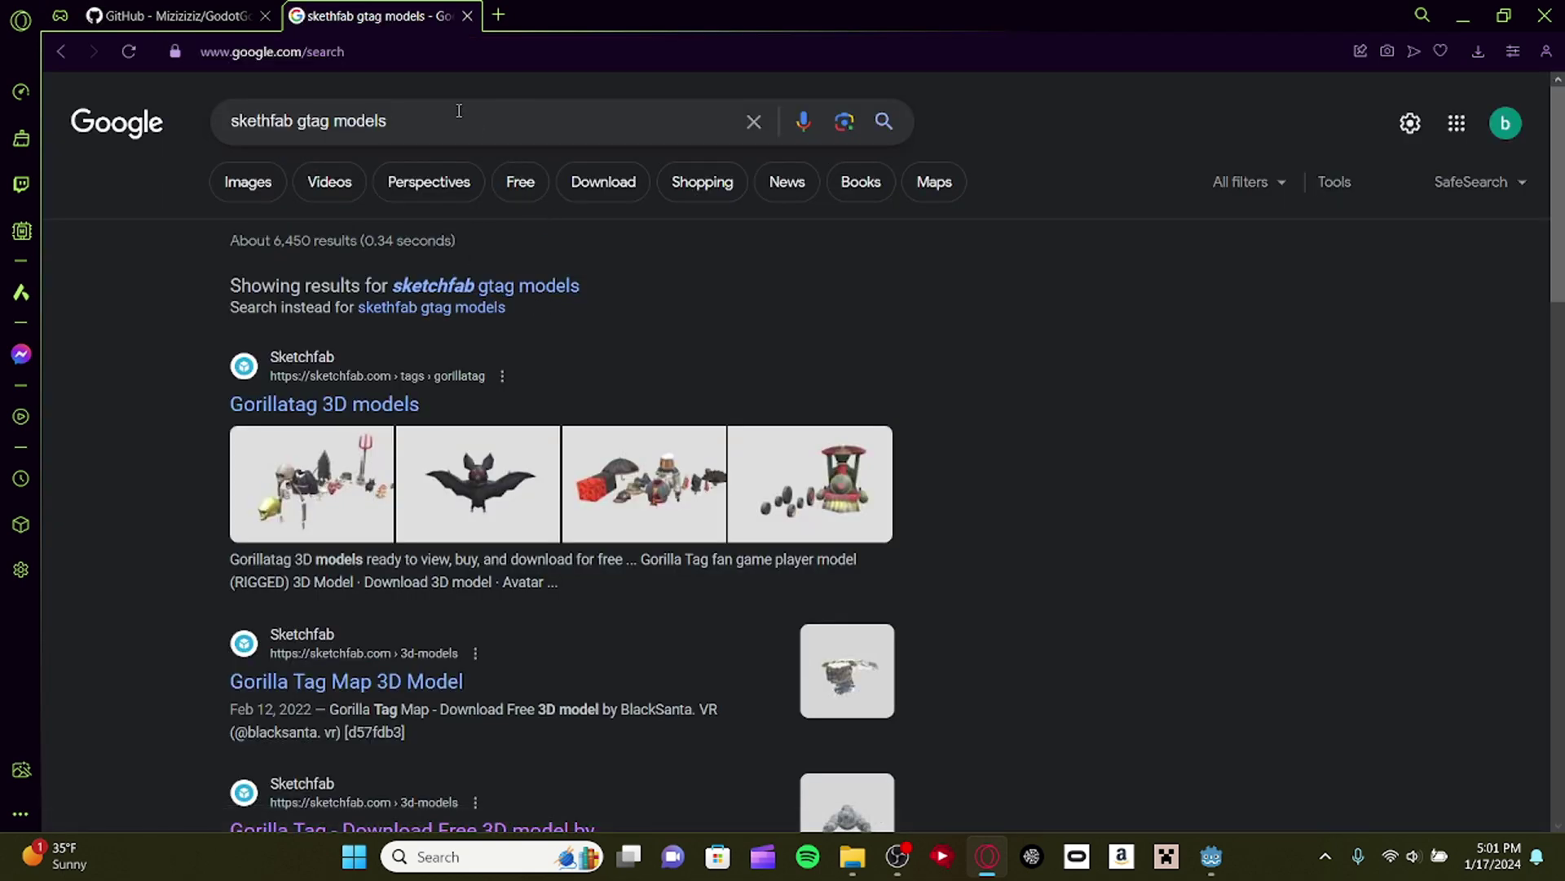
# In the browser, search for "gorilla tag map 3d model" and open the Sketchfab result "The Real Gorilla Tag Map. (Not low polly!)".
pyautogui.click(459, 111)
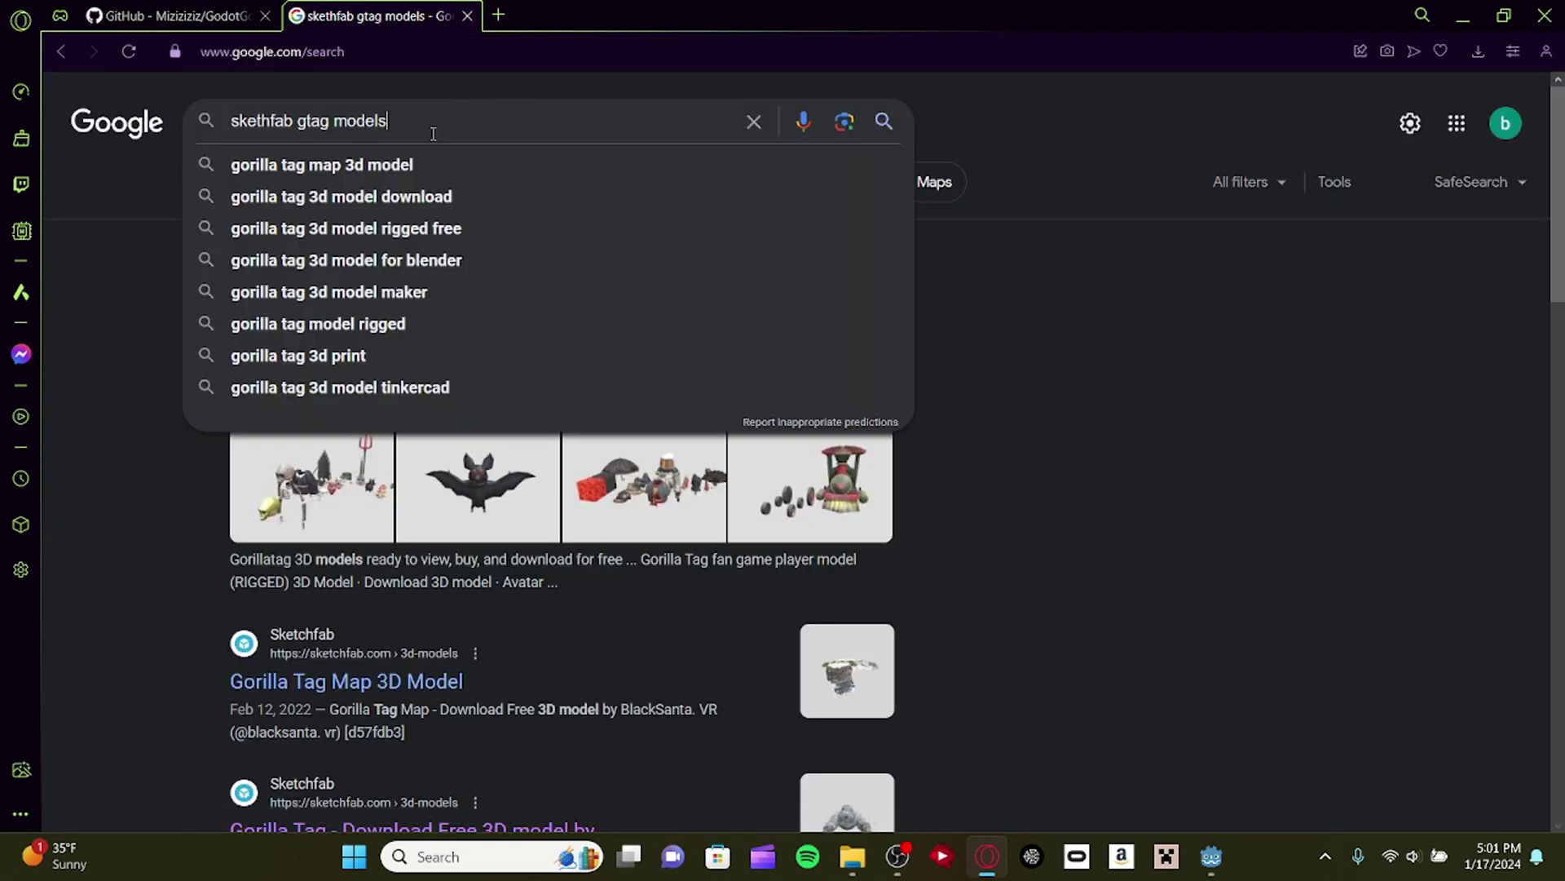
pyautogui.click(322, 164)
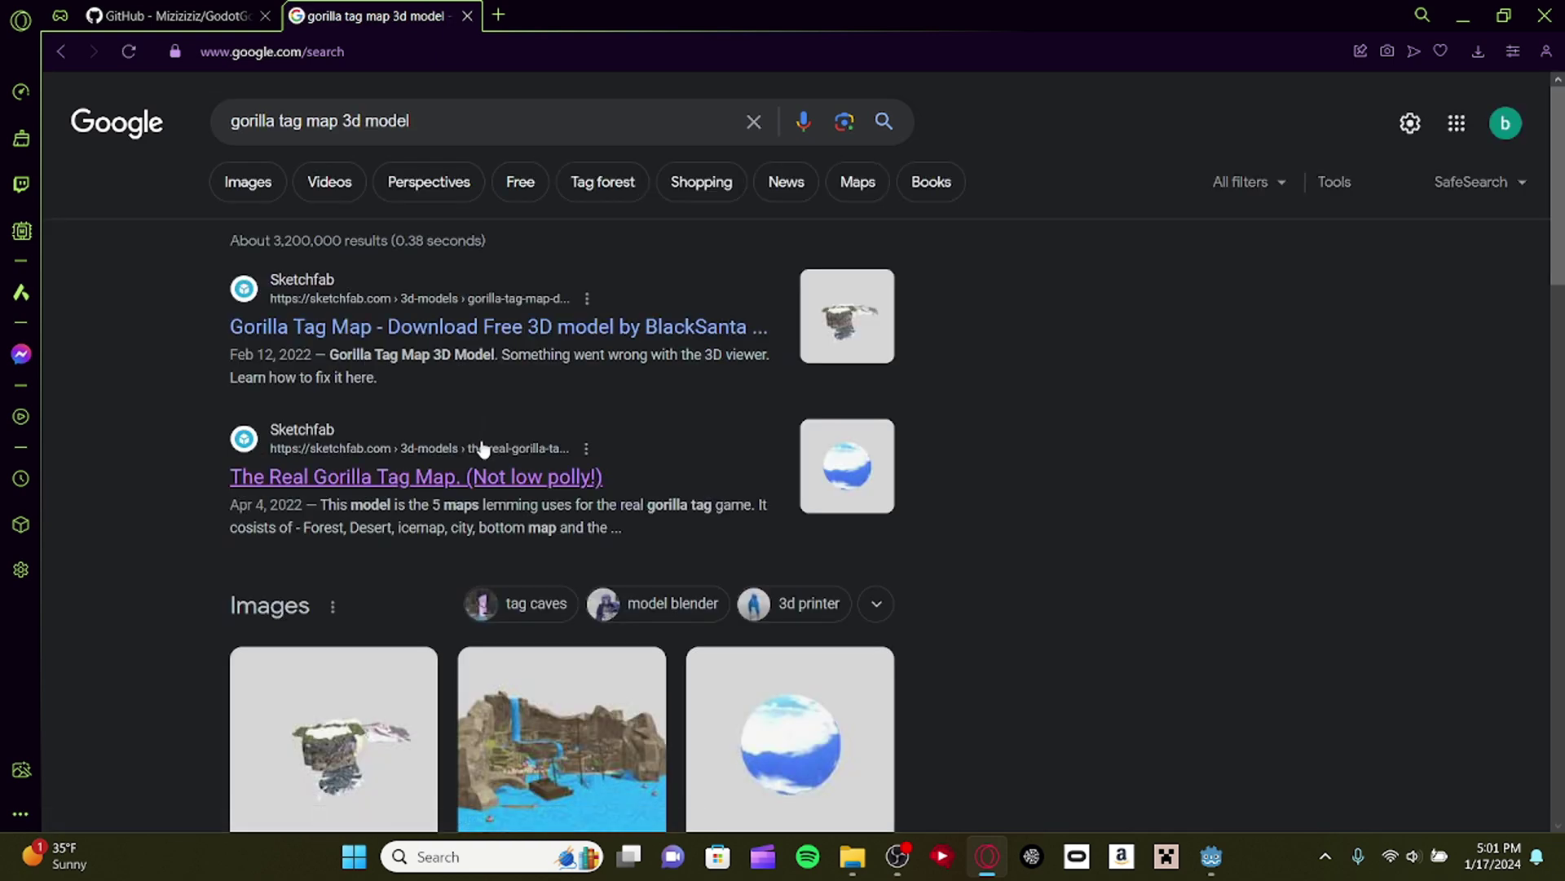
pyautogui.click(515, 480)
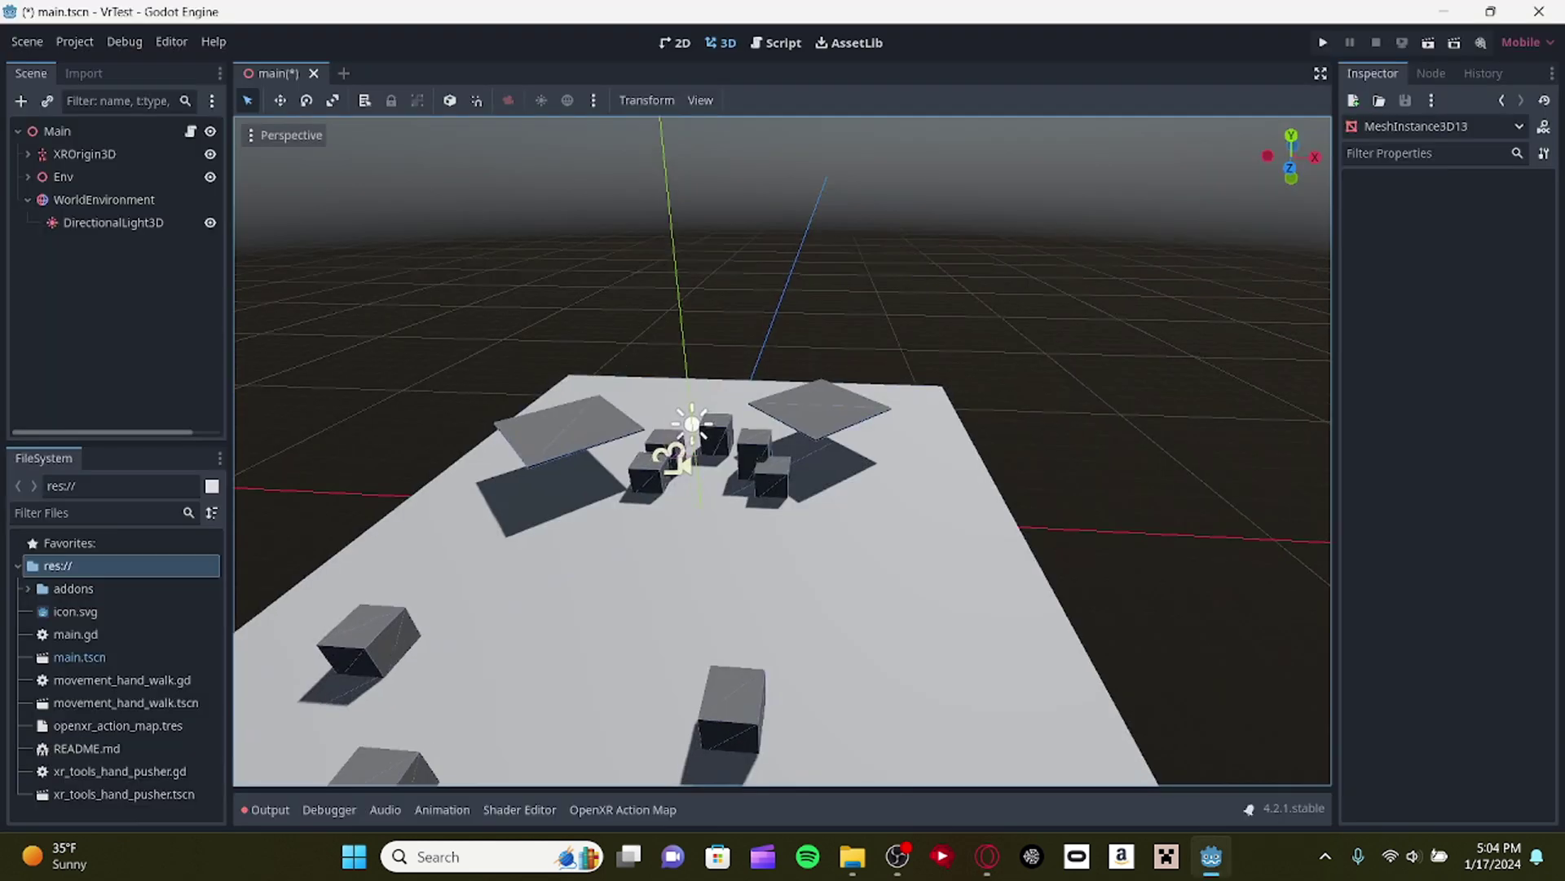
pyautogui.press('w')
pyautogui.press('a')
pyautogui.press('s')
pyautogui.press('d')
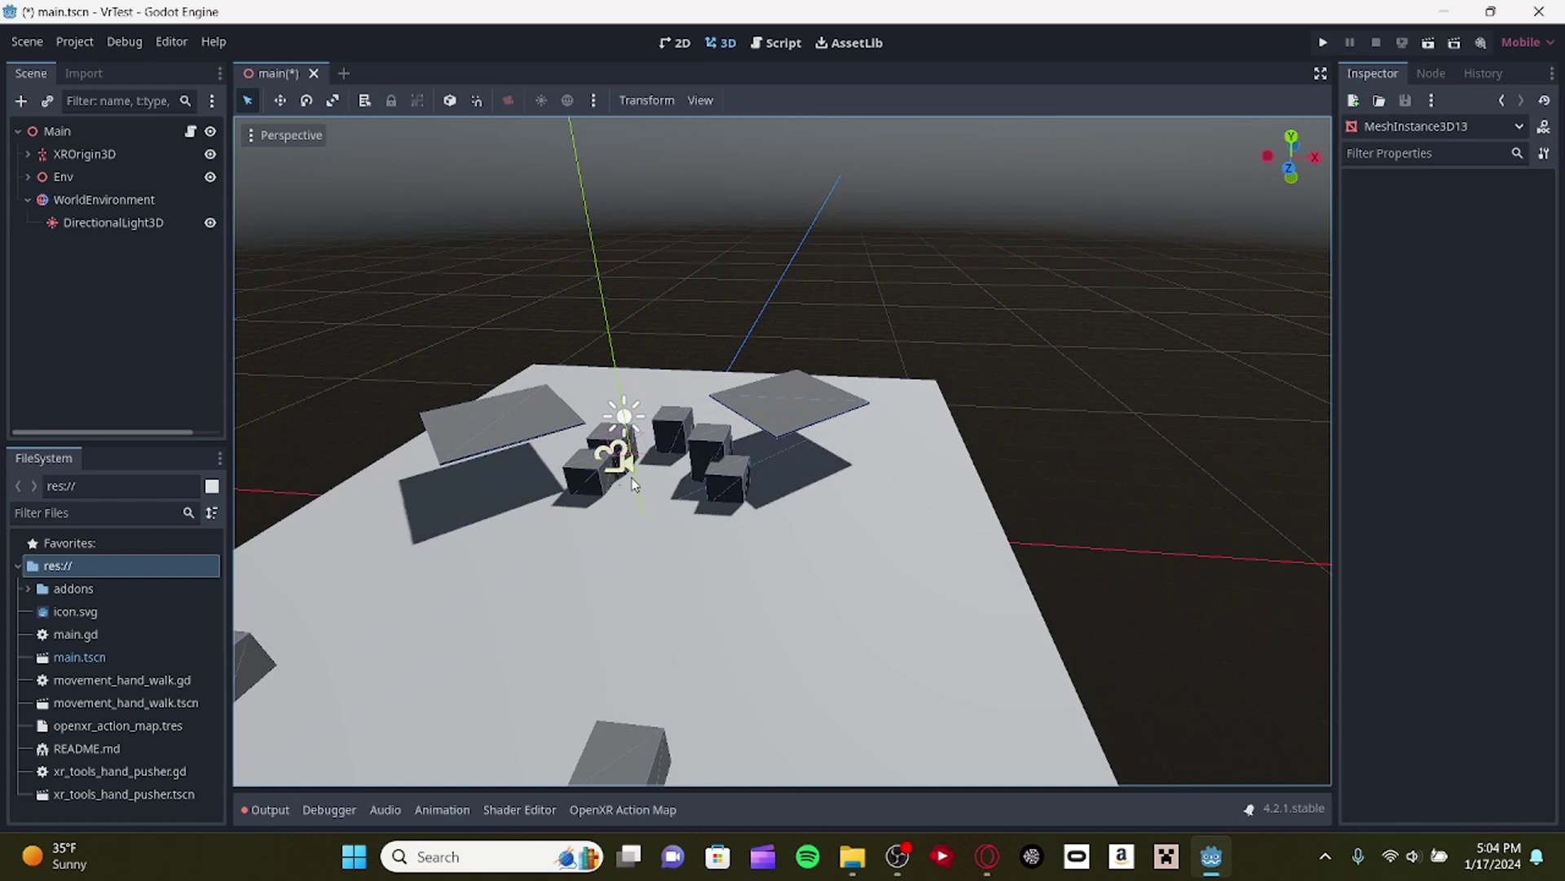
# Collapse the project's res:// folder and open the_real_gorilla_tag_map._not_low_polly.zip in the Downloads folder to view its contents.
pyautogui.click(19, 566)
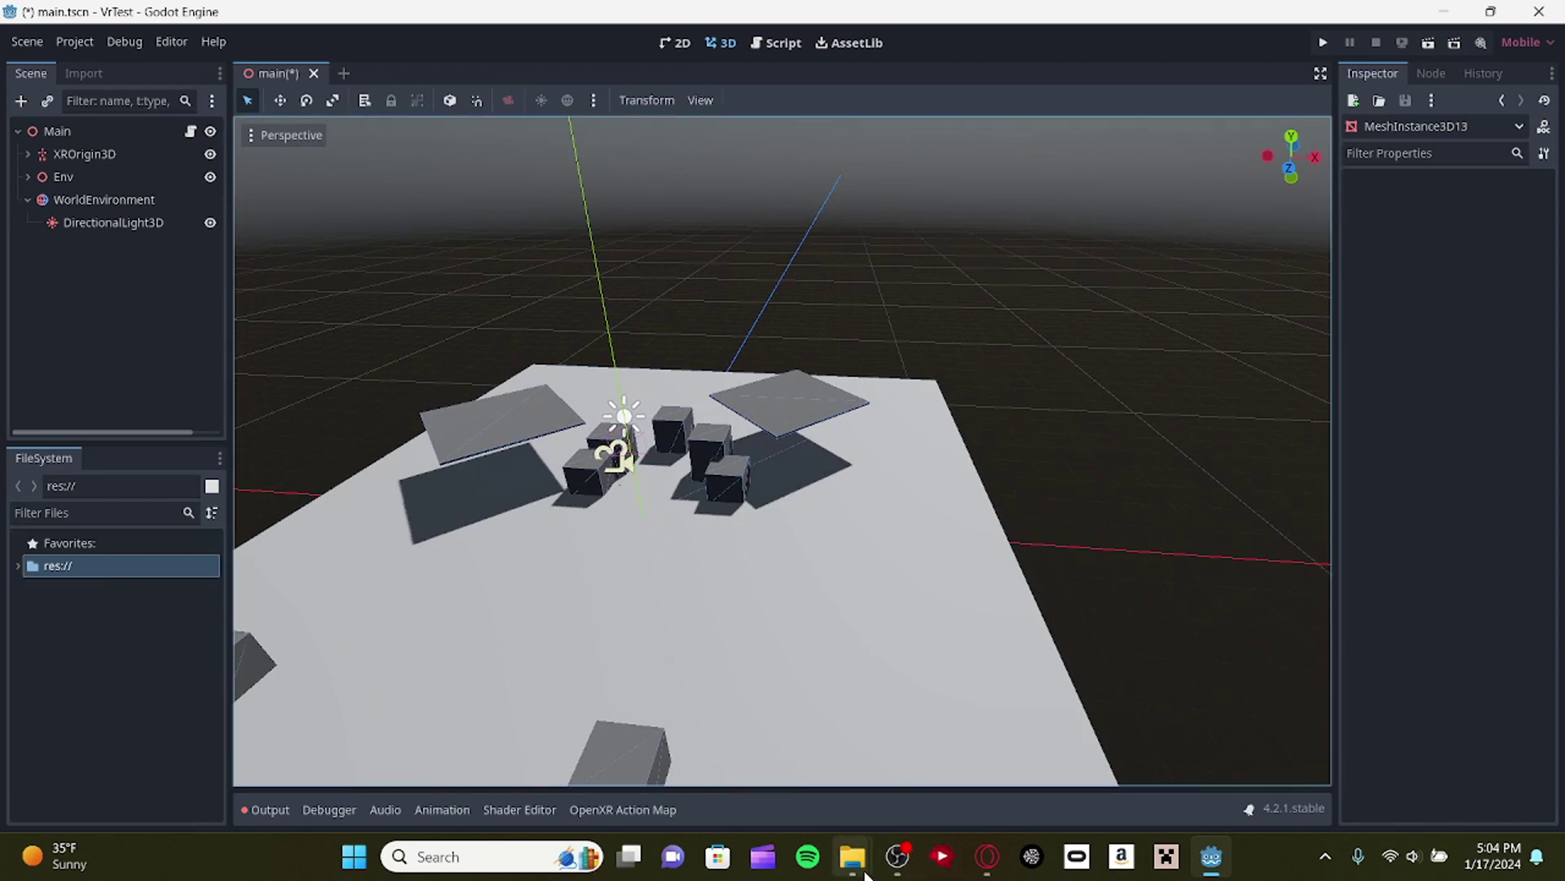
pyautogui.moveTo(856, 860)
pyautogui.click(840, 790)
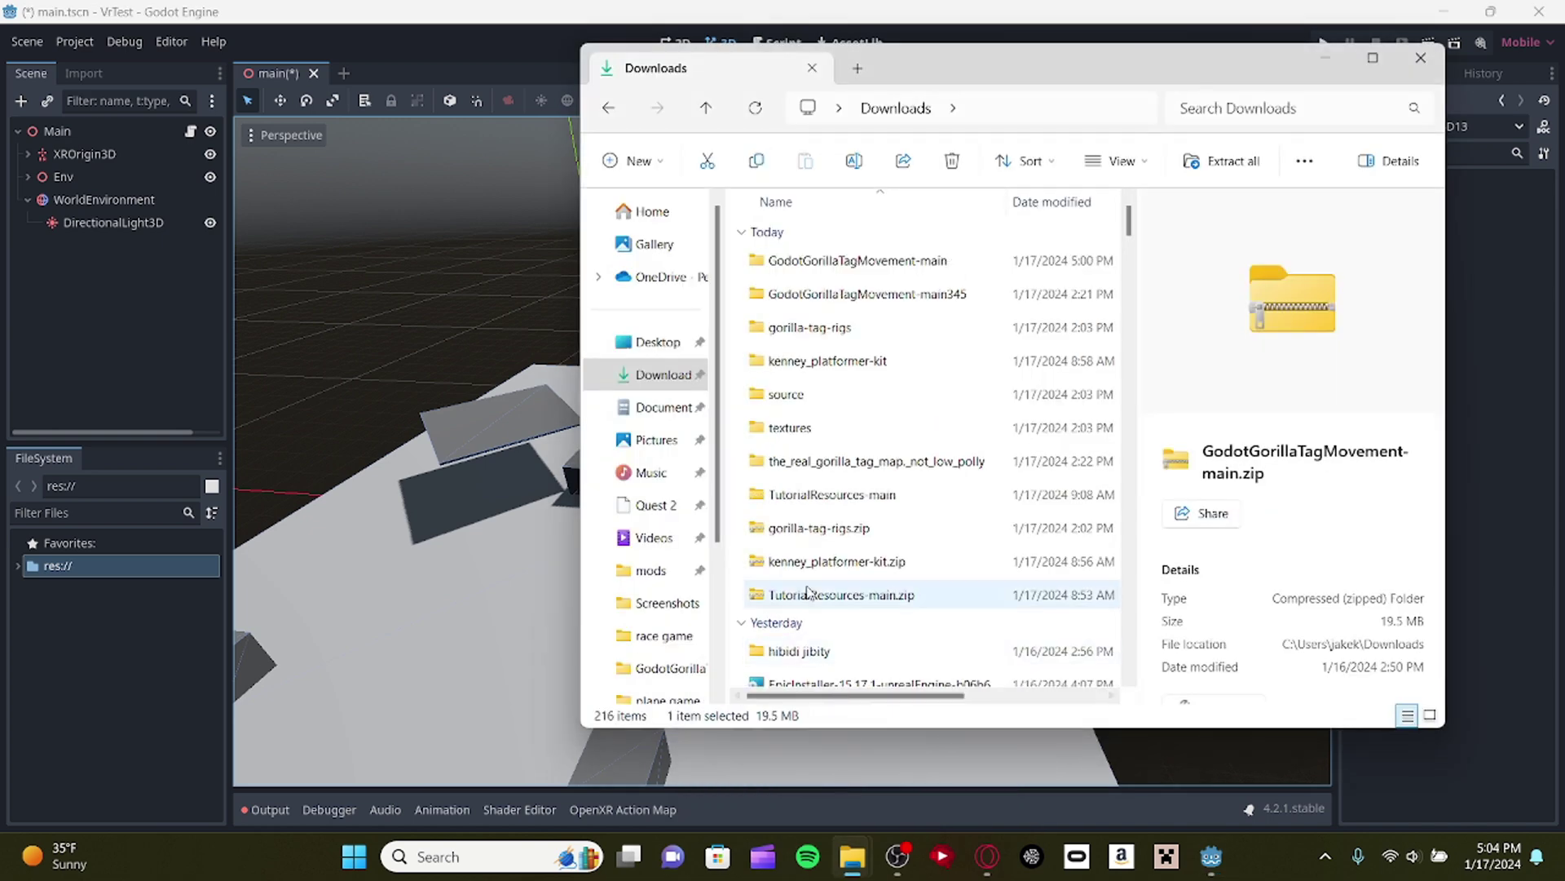
pyautogui.scroll(-1, 795, 297)
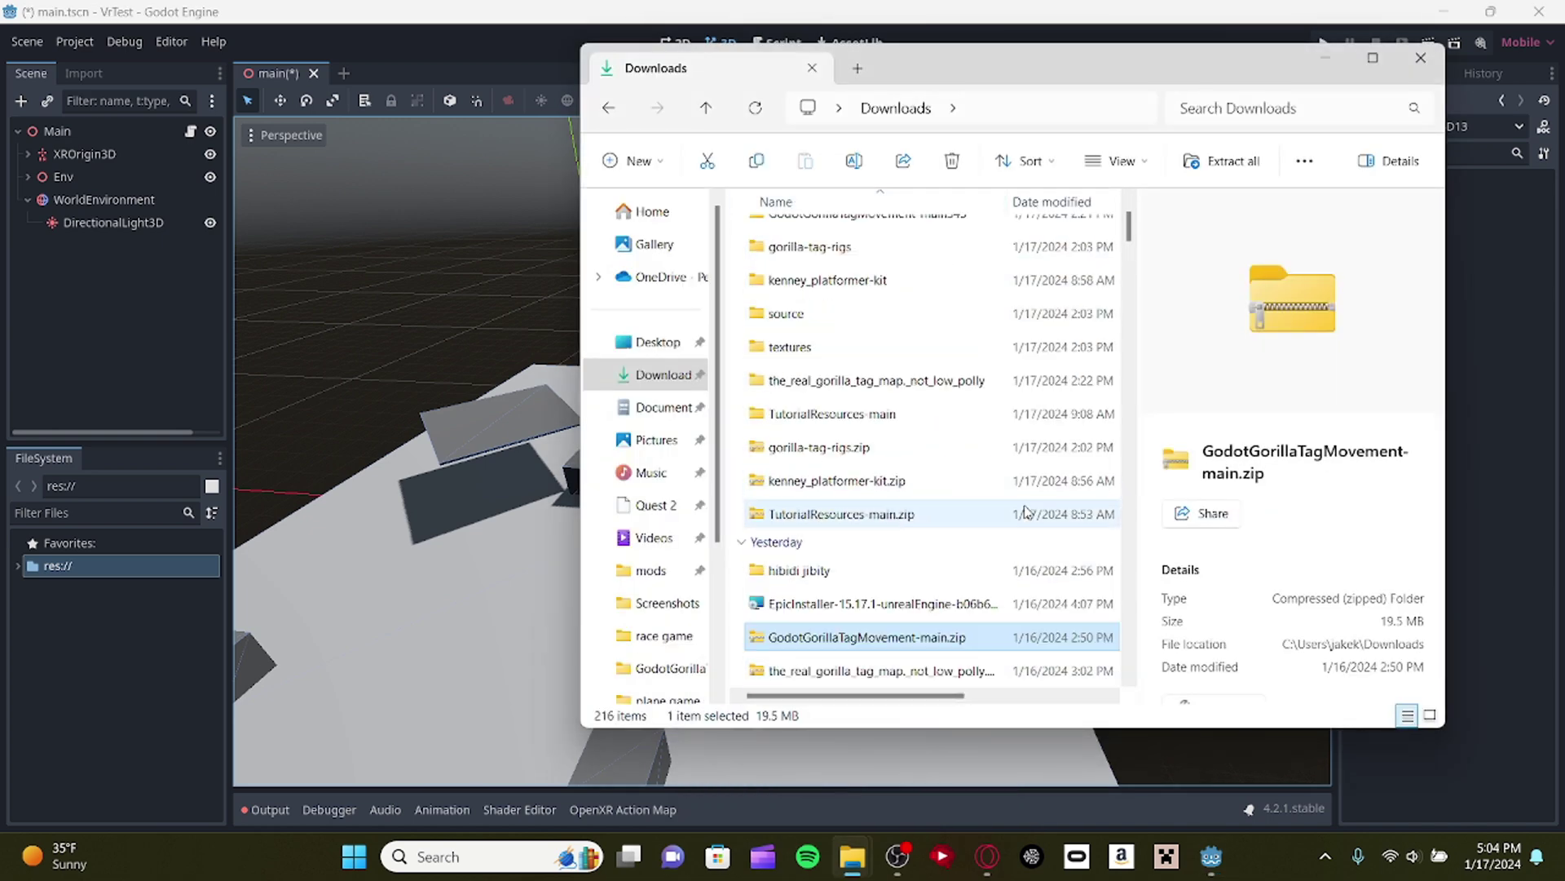
pyautogui.scroll(-1, 978, 571)
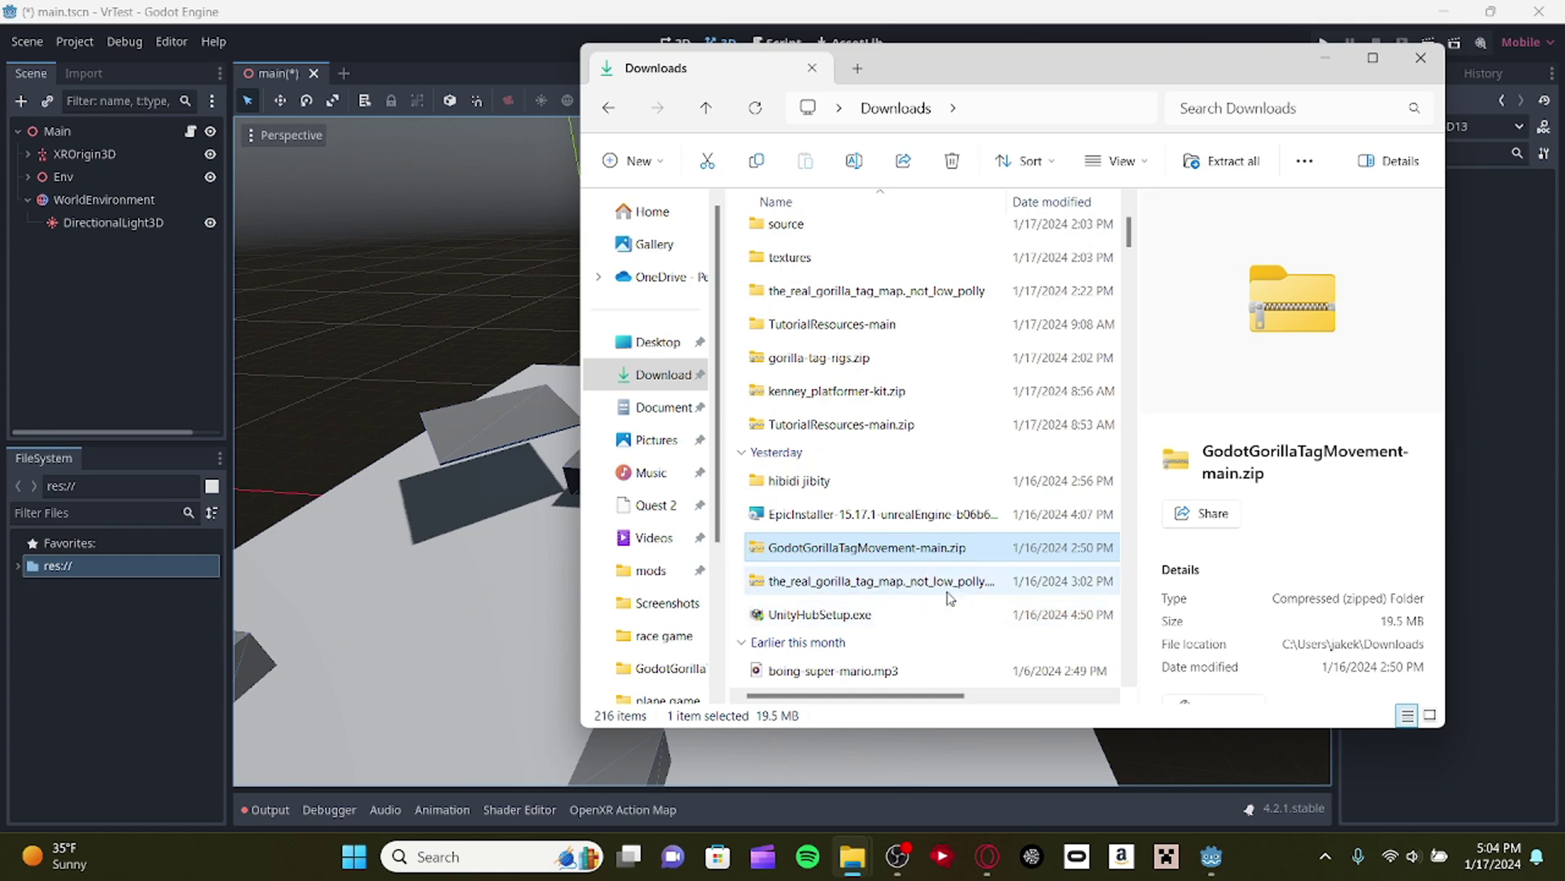
pyautogui.click(944, 582)
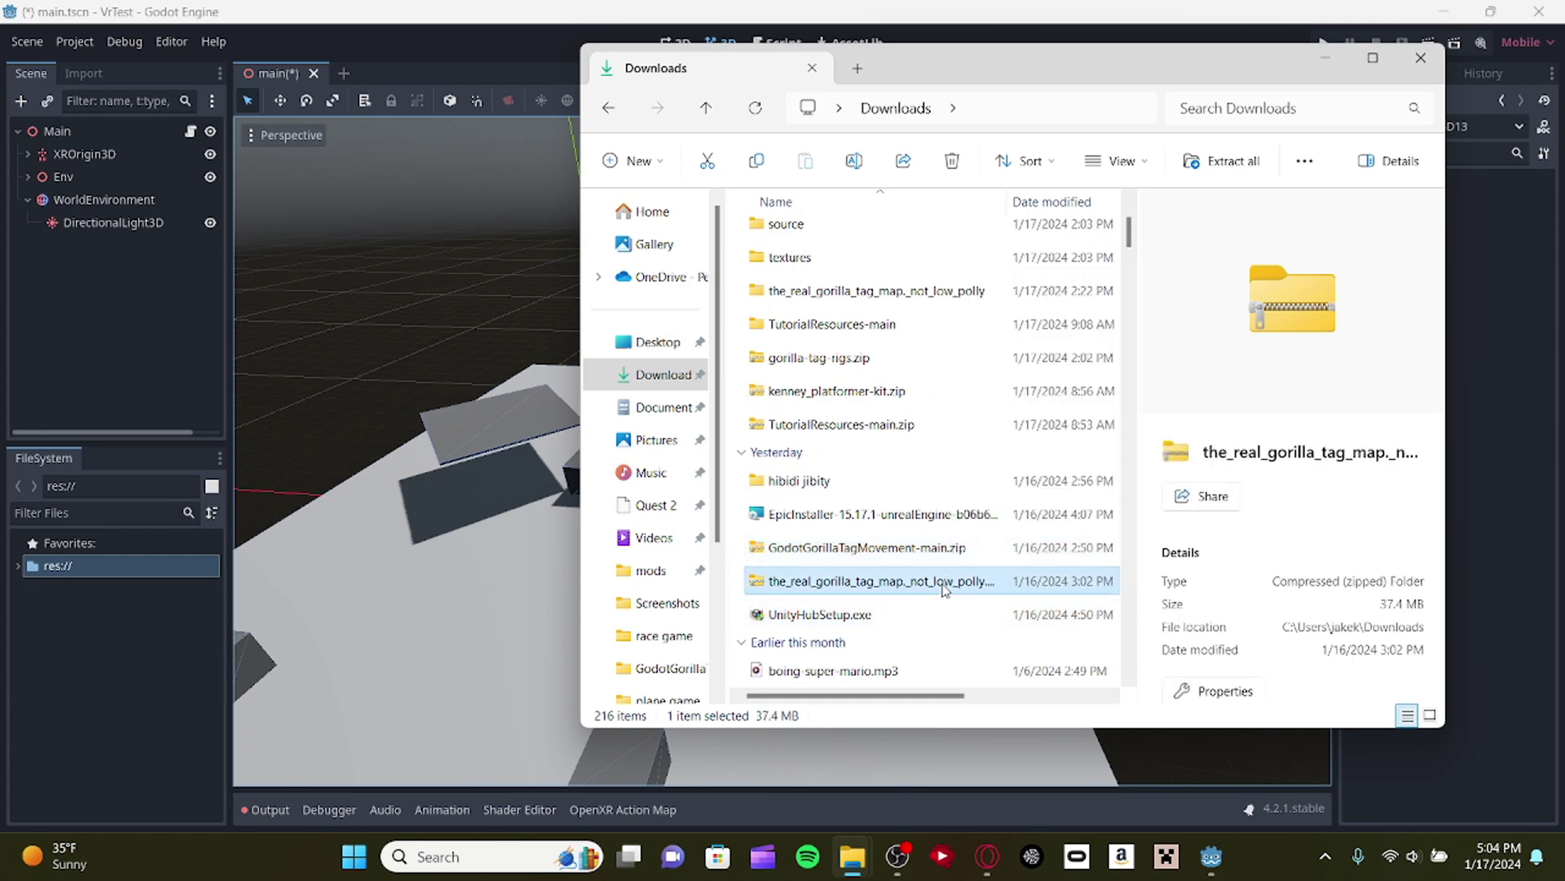
pyautogui.doubleClick(941, 590)
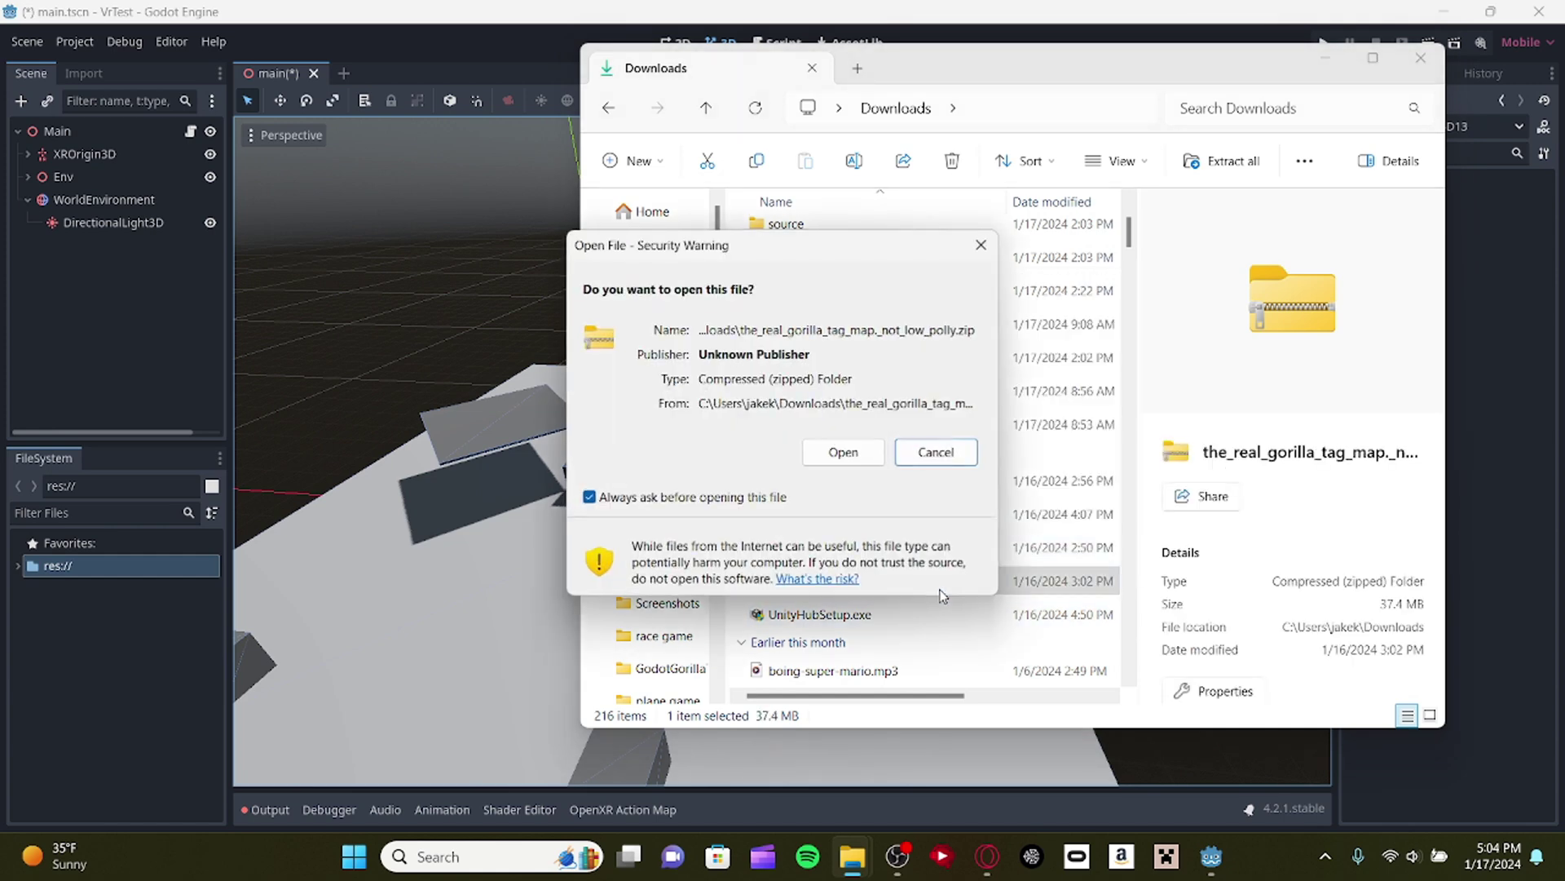
pyautogui.click(863, 453)
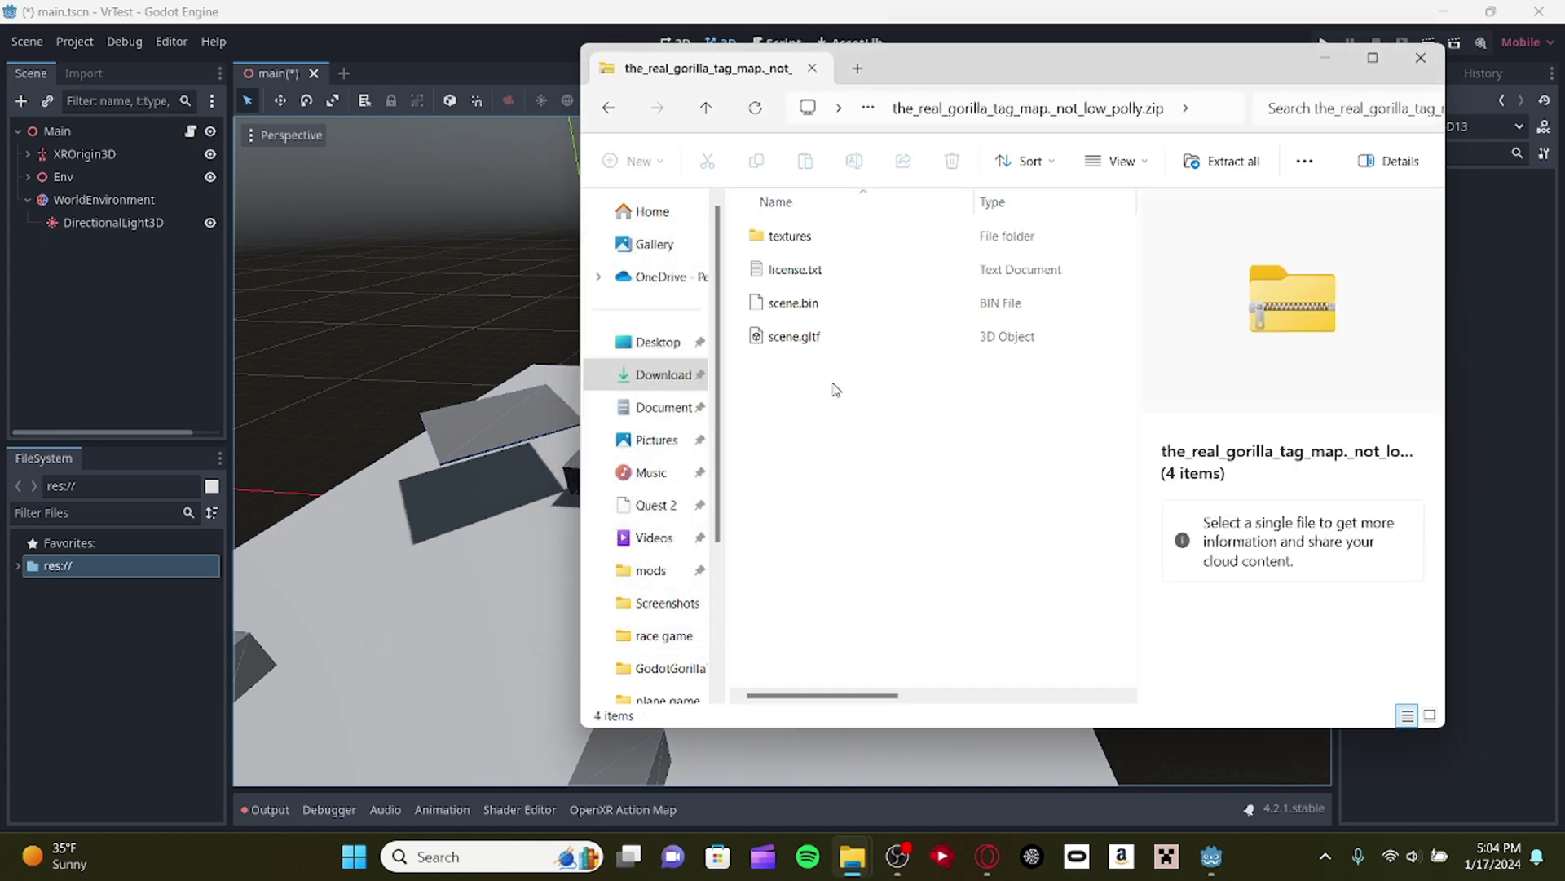
# Import the extracted the_real_gorilla_tag_map._not_low_polly folder from Downloads into the Godot project's res:// files.
pyautogui.click(706, 109)
pyautogui.scroll(1, 815, 420)
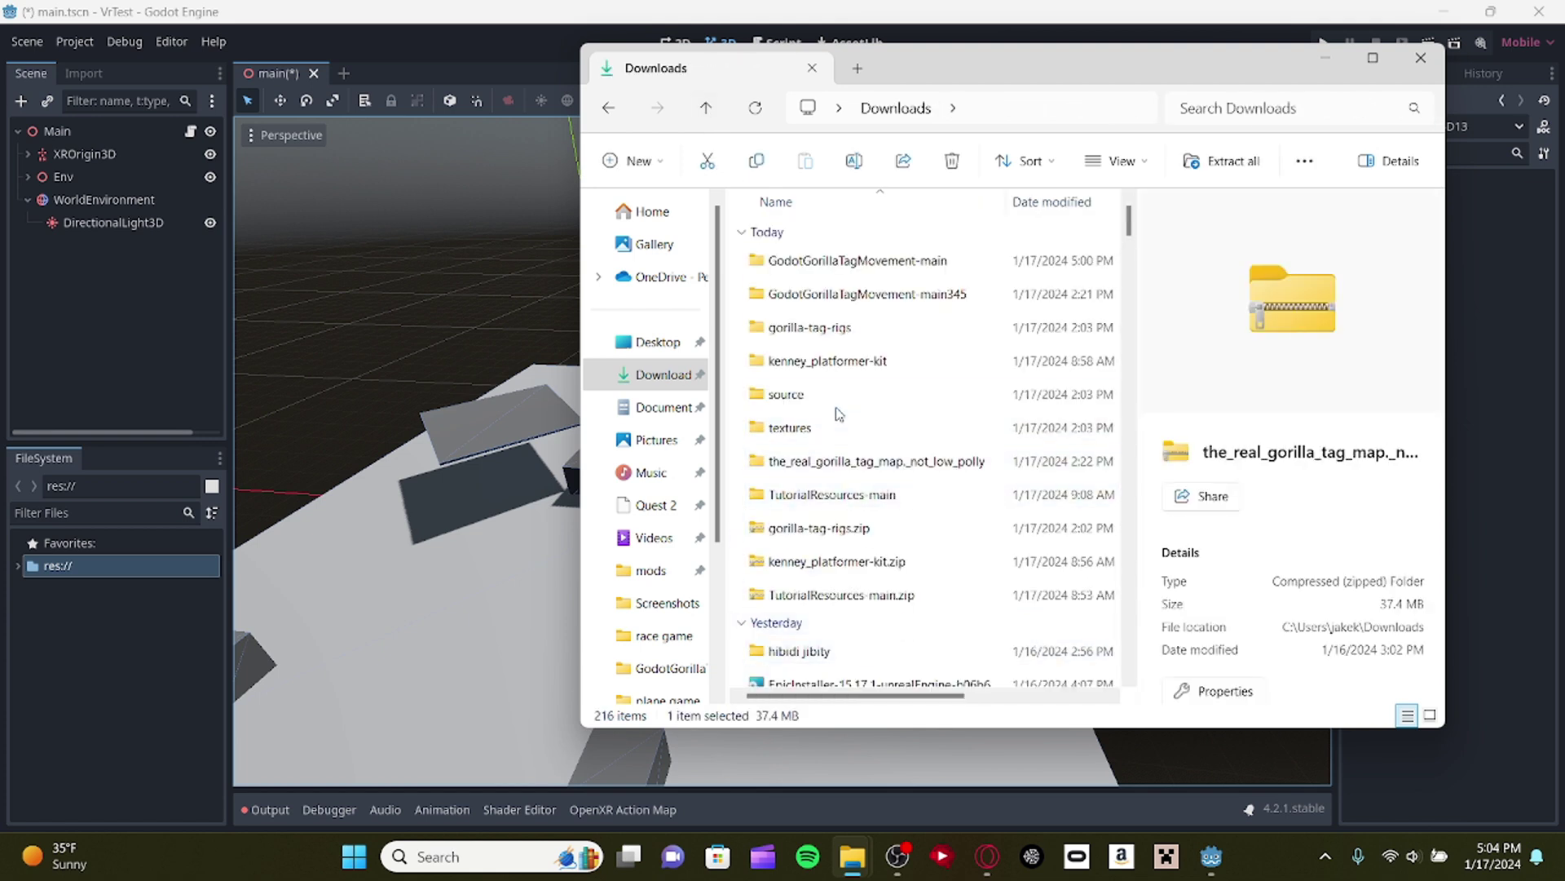
pyautogui.click(917, 461)
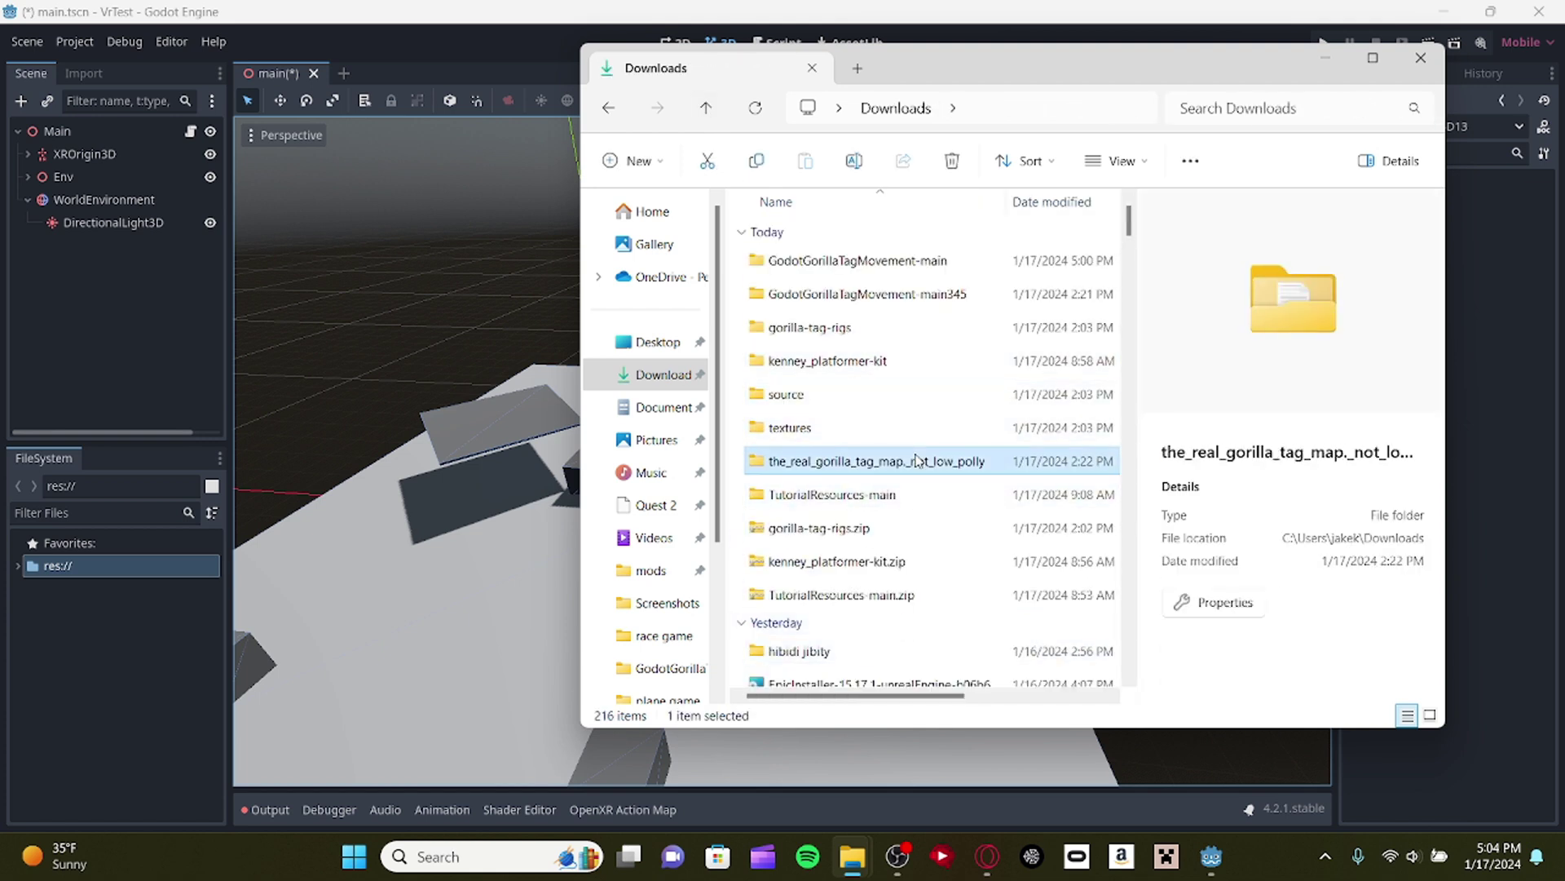
pyautogui.moveTo(909, 463); pyautogui.dragTo(509, 511)
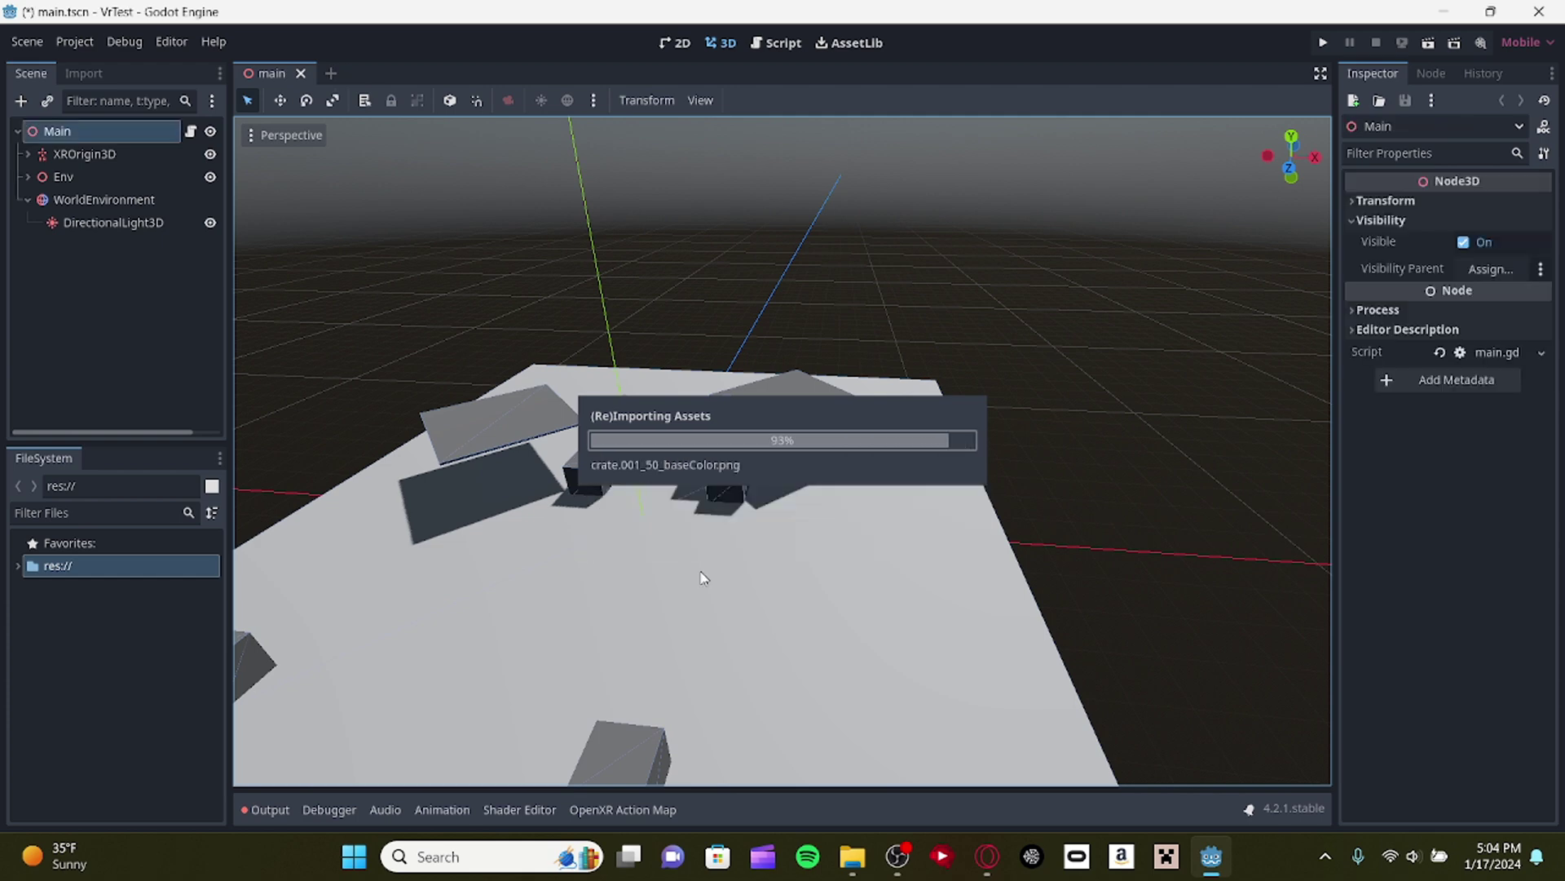
pyautogui.moveTo(704, 583); pyautogui.dragTo(750, 569, button='right')
pyautogui.press('a')
pyautogui.press('d')
pyautogui.press('s')
pyautogui.press('a')
pyautogui.press('a')
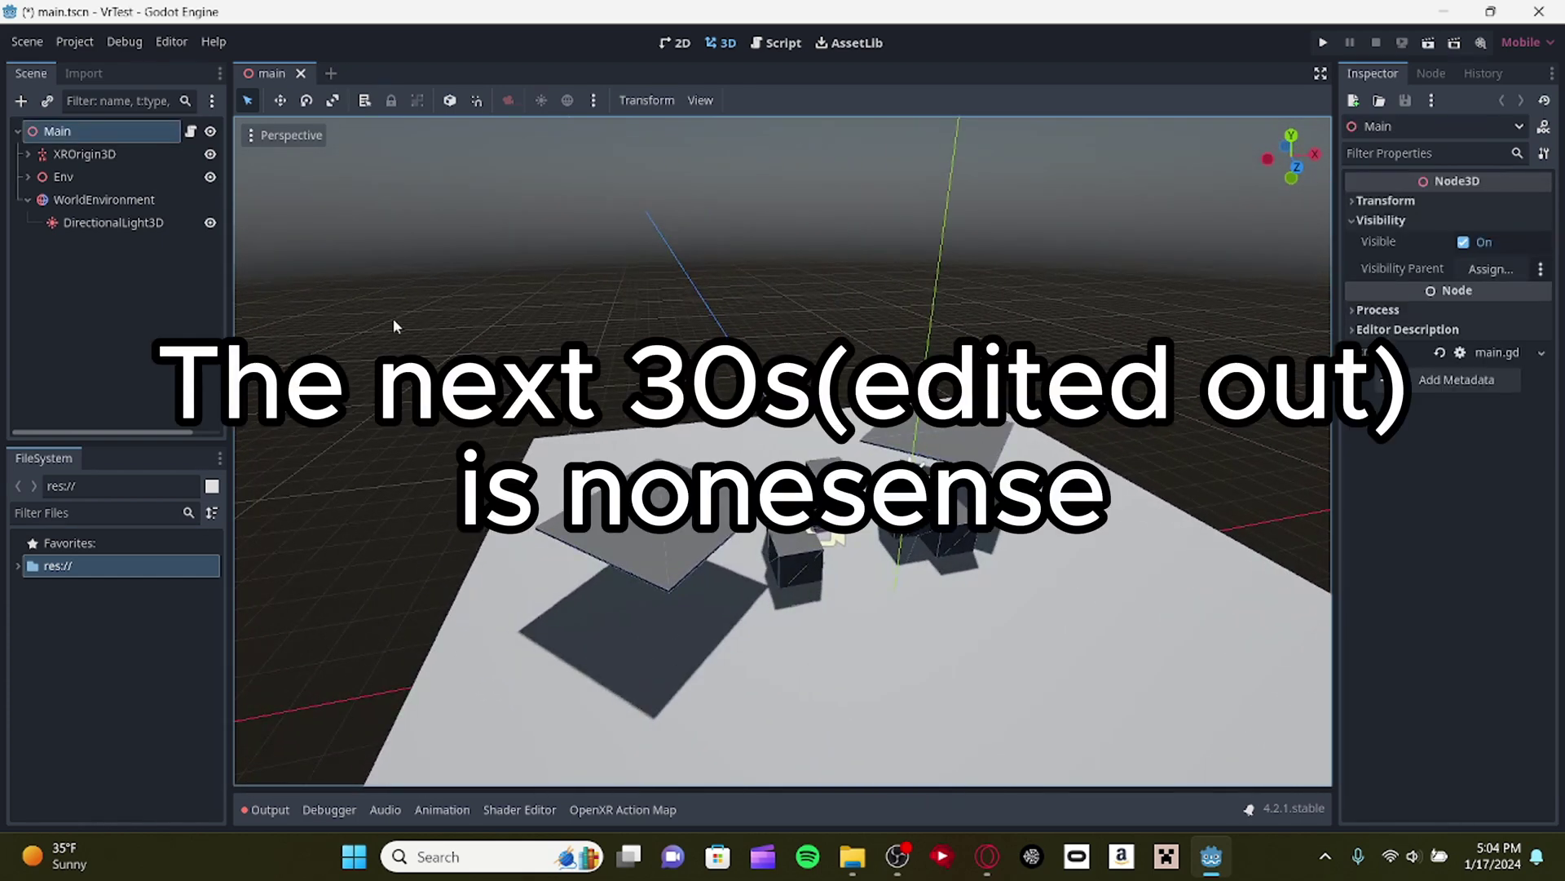
pyautogui.click(105, 155)
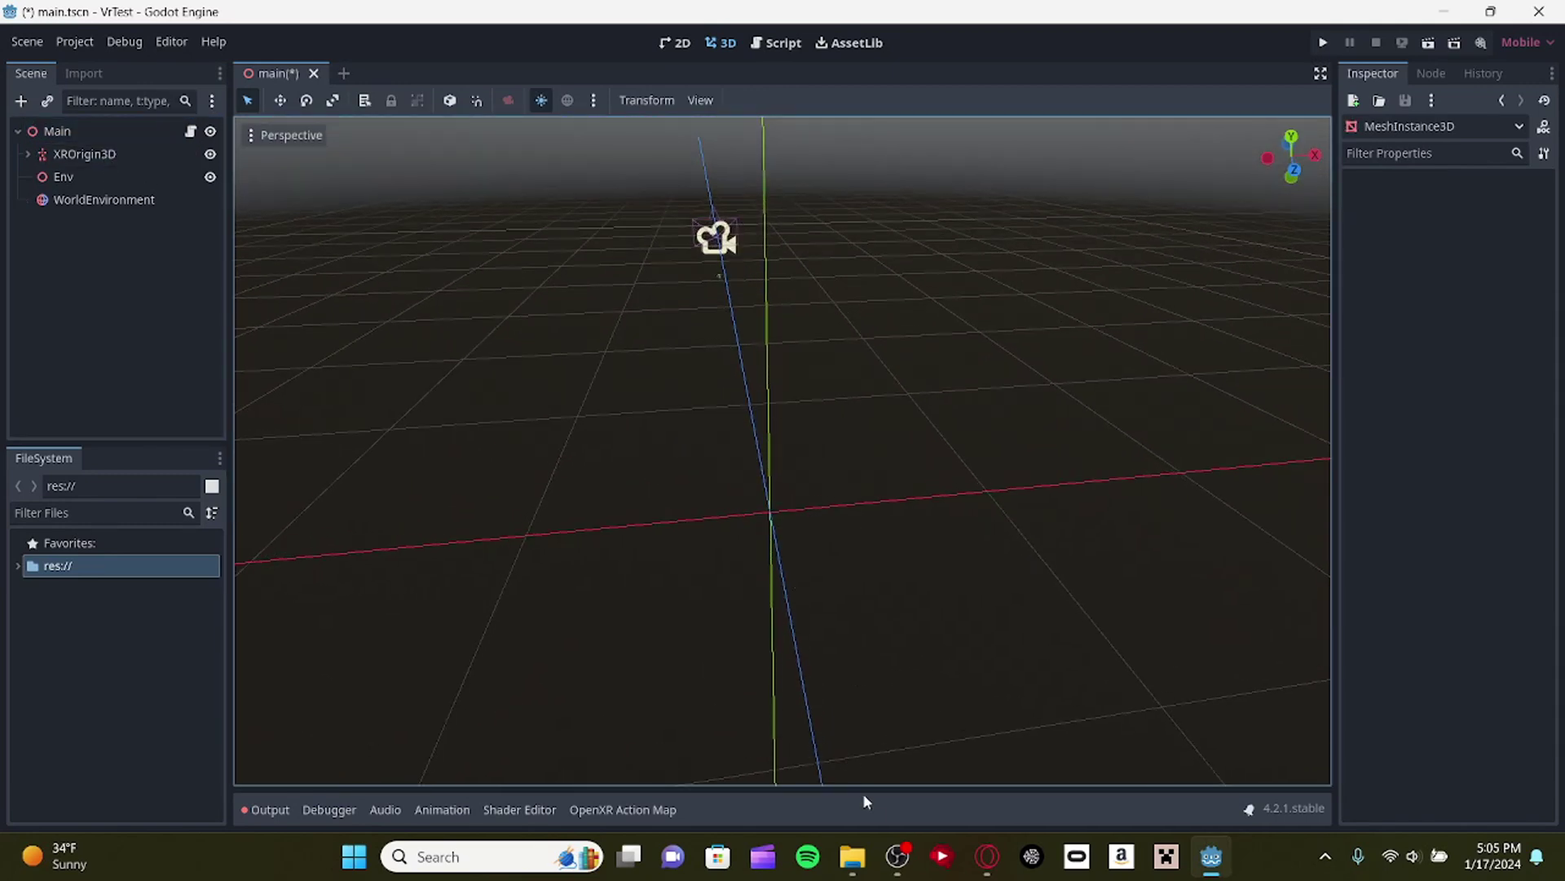
# Place scene.gltf from the project's the_real_gorilla_tag_map._not_low_polly folder into the main 3D scene.
pyautogui.moveTo(870, 850)
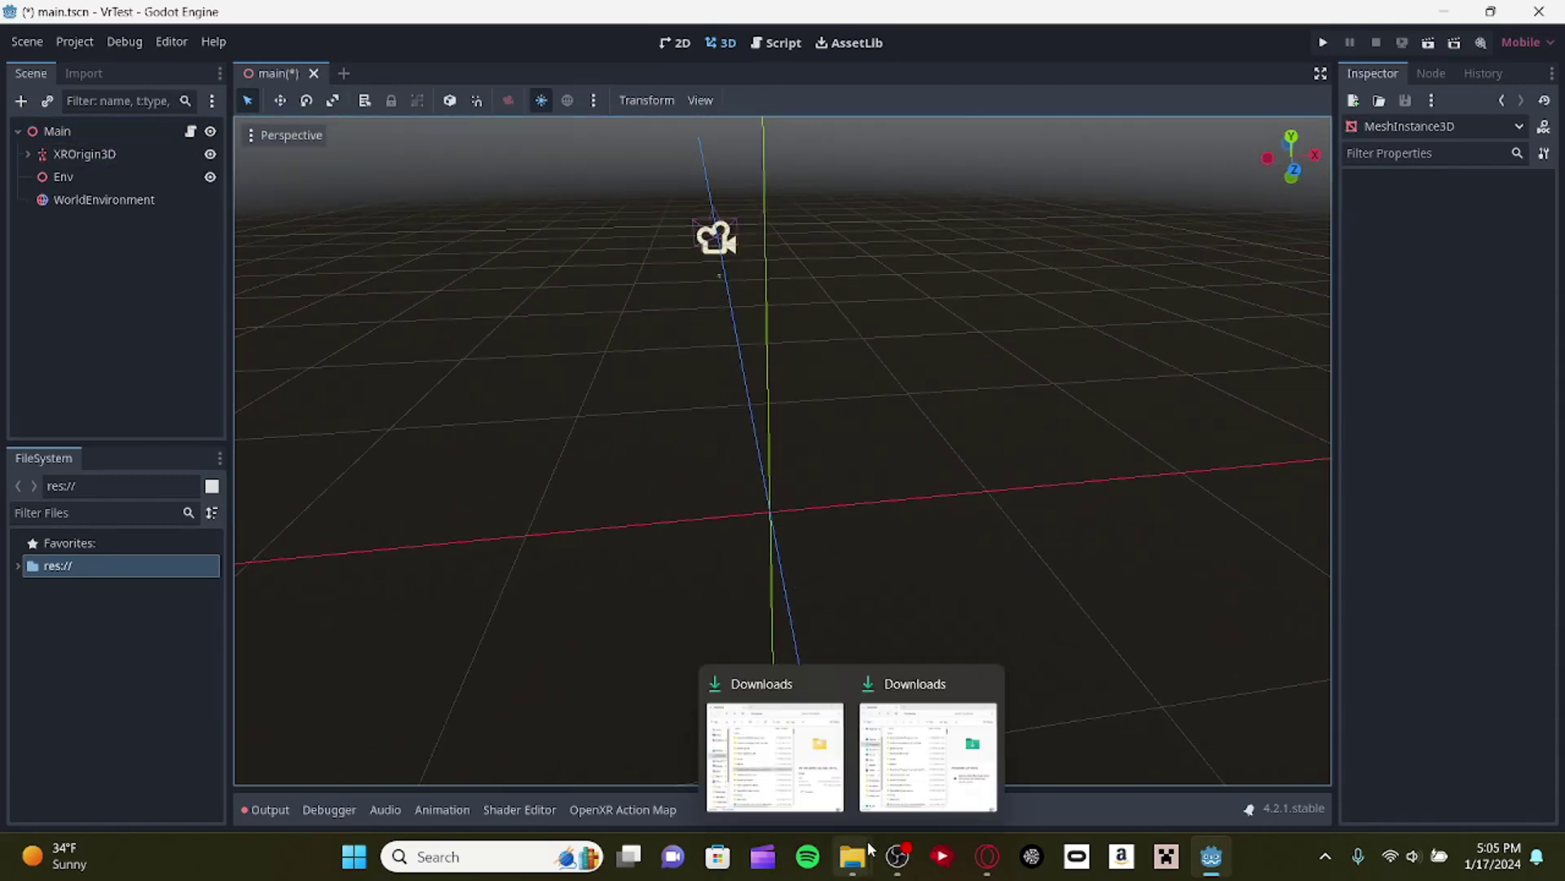
pyautogui.click(17, 565)
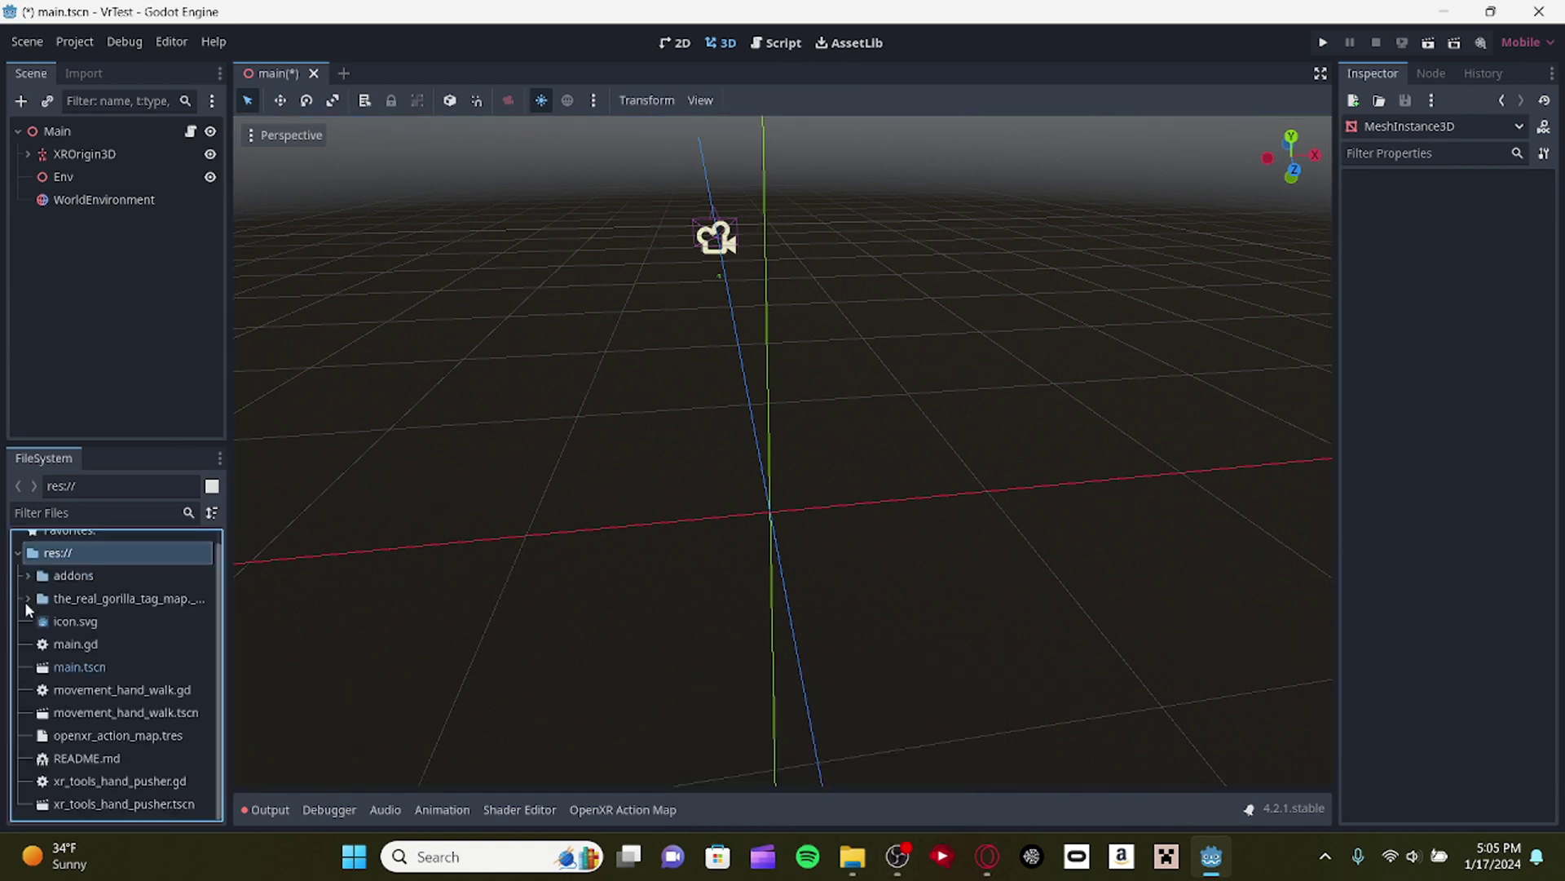
pyautogui.click(27, 600)
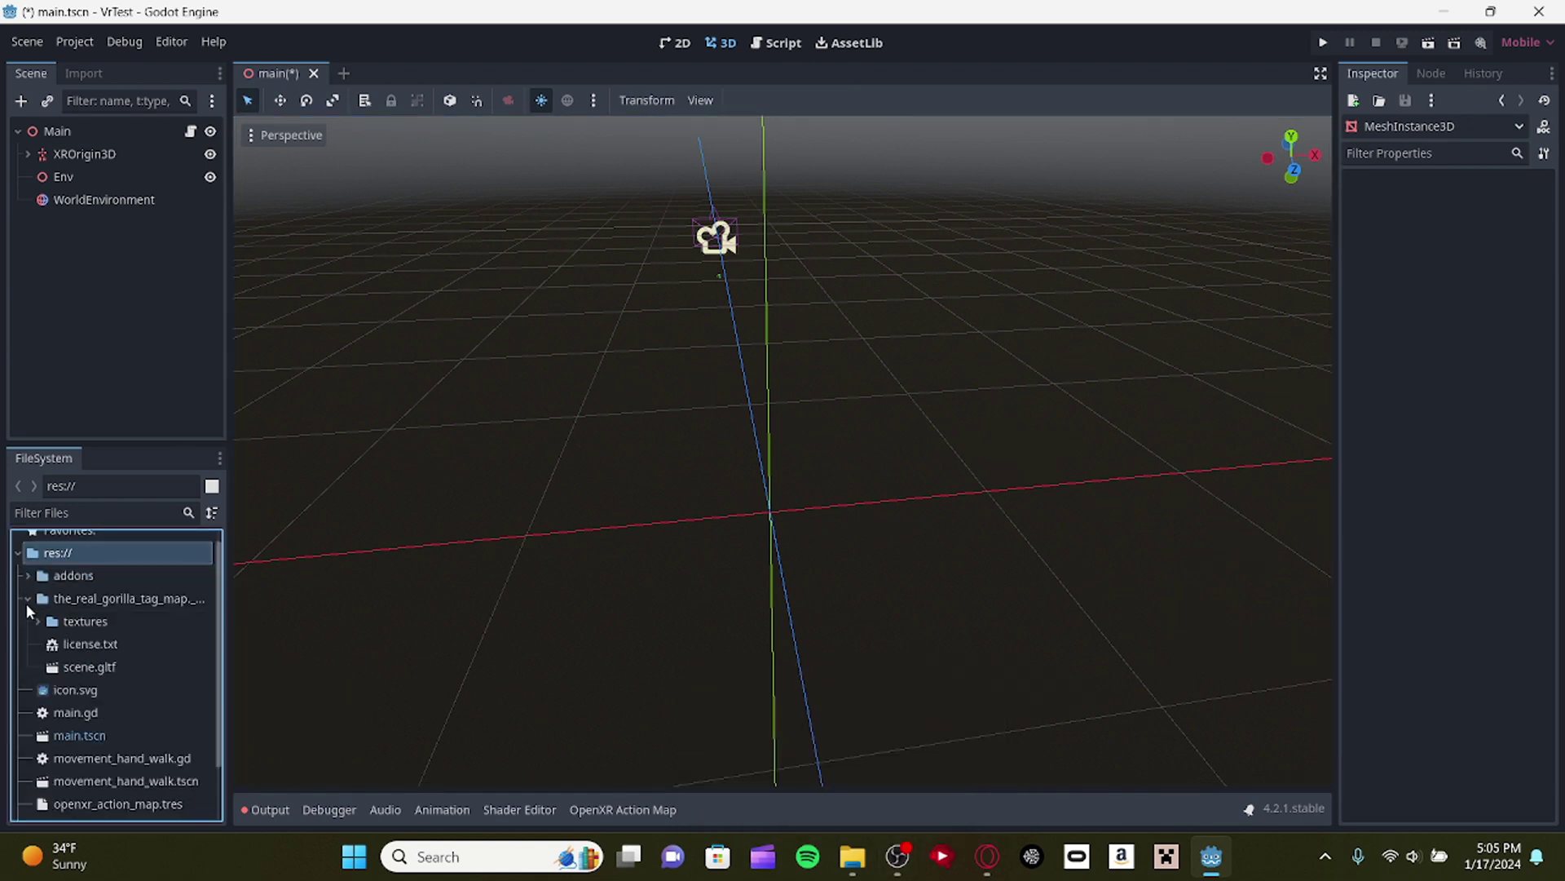
pyautogui.click(67, 668)
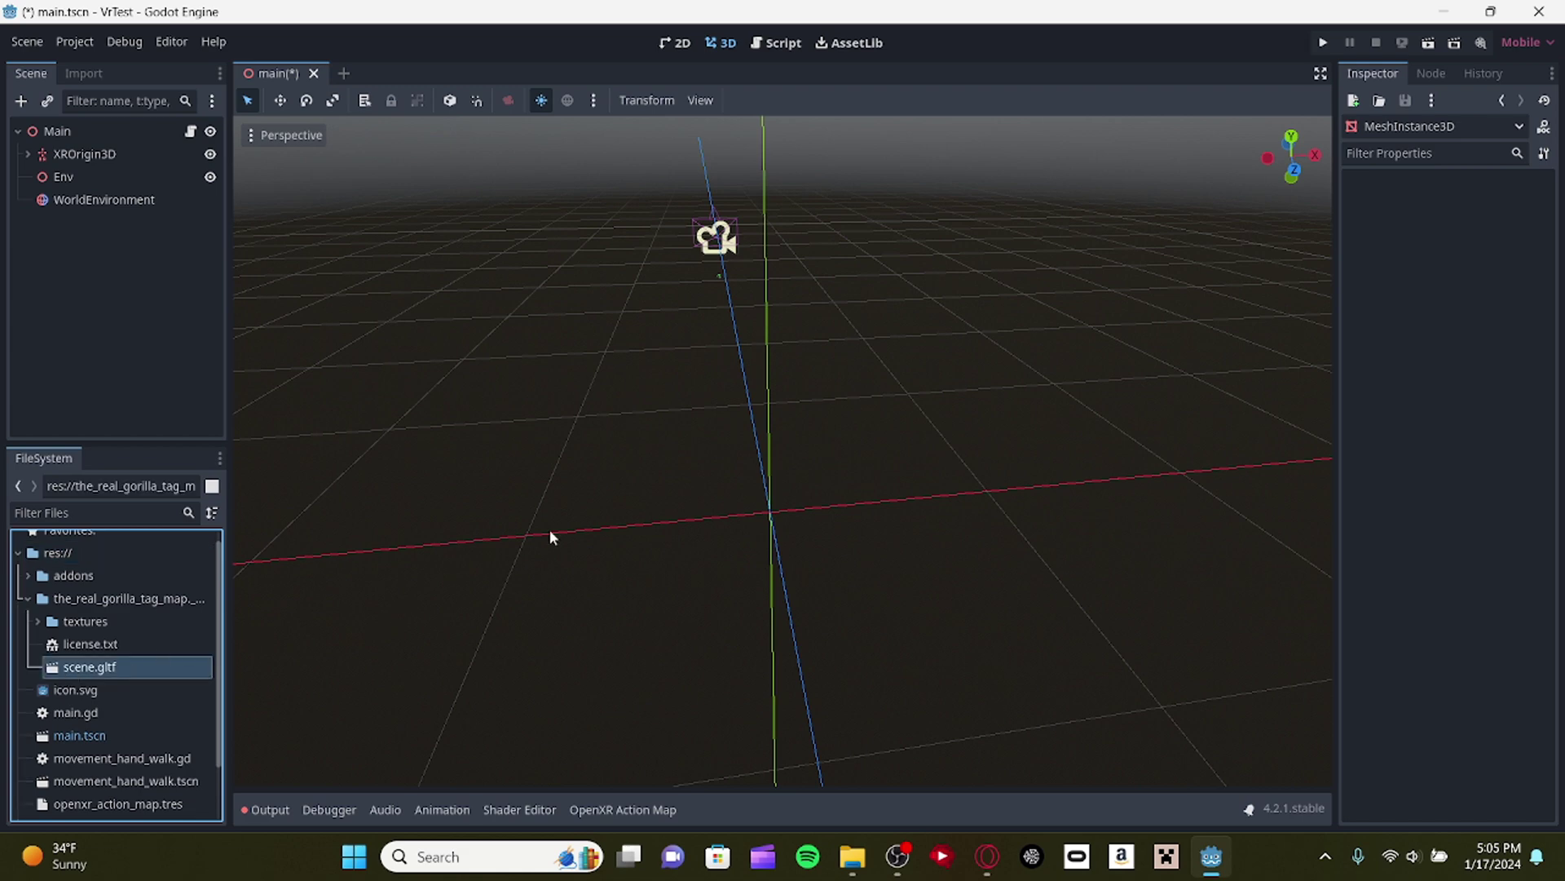
pyautogui.moveTo(550, 537); pyautogui.dragTo(495, 701)
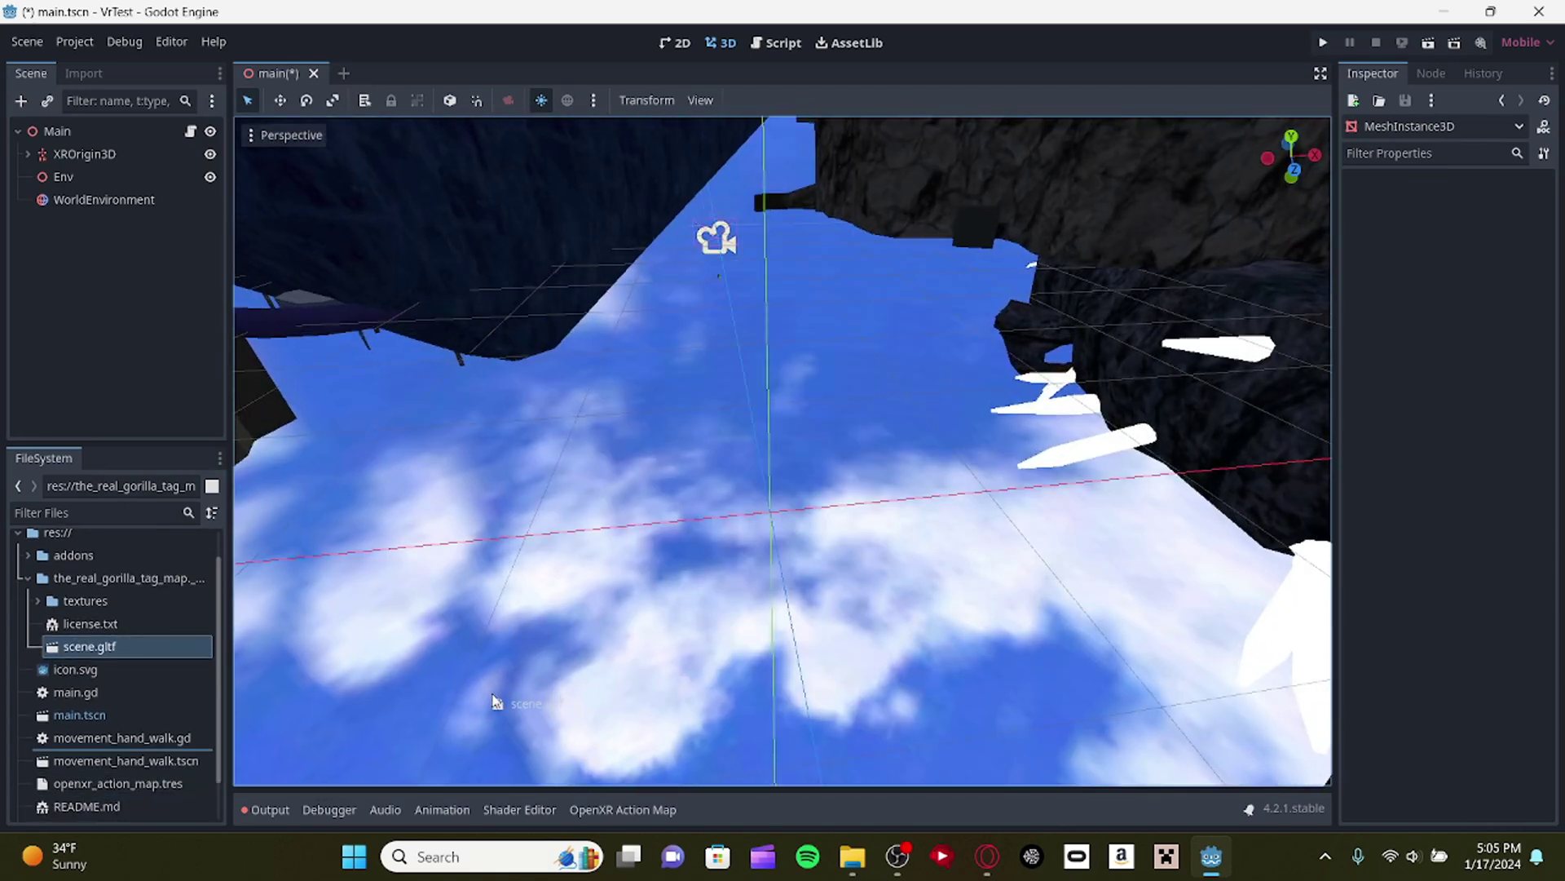
# Move XROrigin3D along the Z axis to about -19.9.
pyautogui.moveTo(872, 436)
pyautogui.mouseDown(button='right')
pyautogui.moveTo(866, 383)
pyautogui.moveTo(1052, 445)
pyautogui.mouseUp(button='right')
pyautogui.moveTo(799, 497); pyautogui.dragTo(424, 330, button='middle')
pyautogui.click(86, 154)
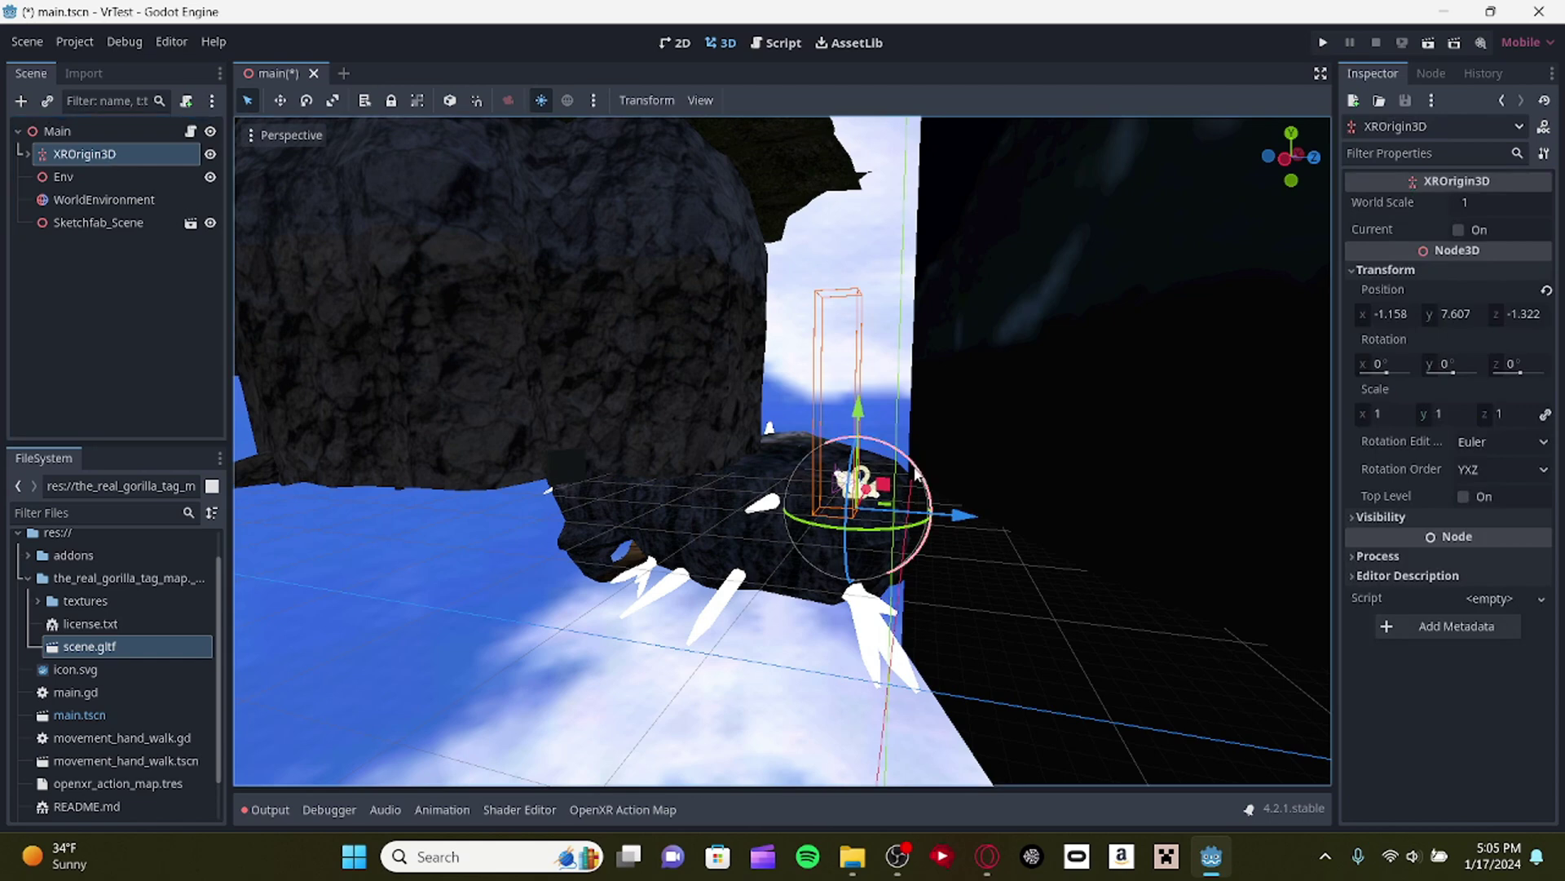
pyautogui.moveTo(980, 504); pyautogui.dragTo(557, 395)
pyautogui.moveTo(733, 399)
pyautogui.mouseDown(button='right')
pyautogui.moveTo(670, 338)
pyautogui.moveTo(923, 442)
pyautogui.mouseUp(button='right')
# Reposition Sketchfab_Scene along its axes so the map's forest area surrounds the scene origin.
pyautogui.click(68, 228)
pyautogui.moveTo(924, 444); pyautogui.dragTo(913, 716)
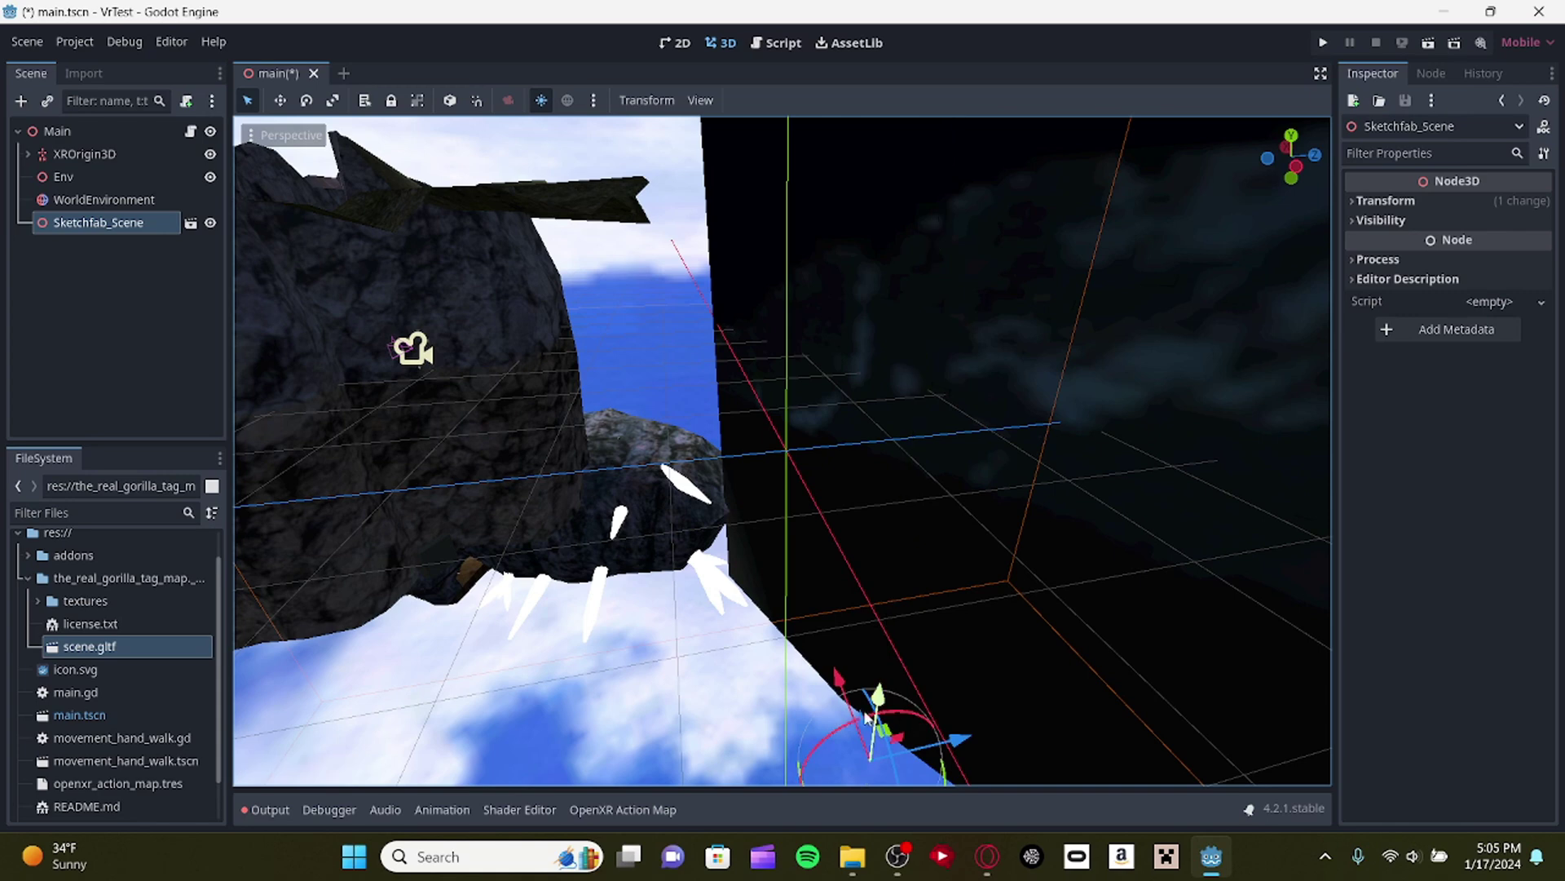
pyautogui.moveTo(839, 676); pyautogui.dragTo(907, 796)
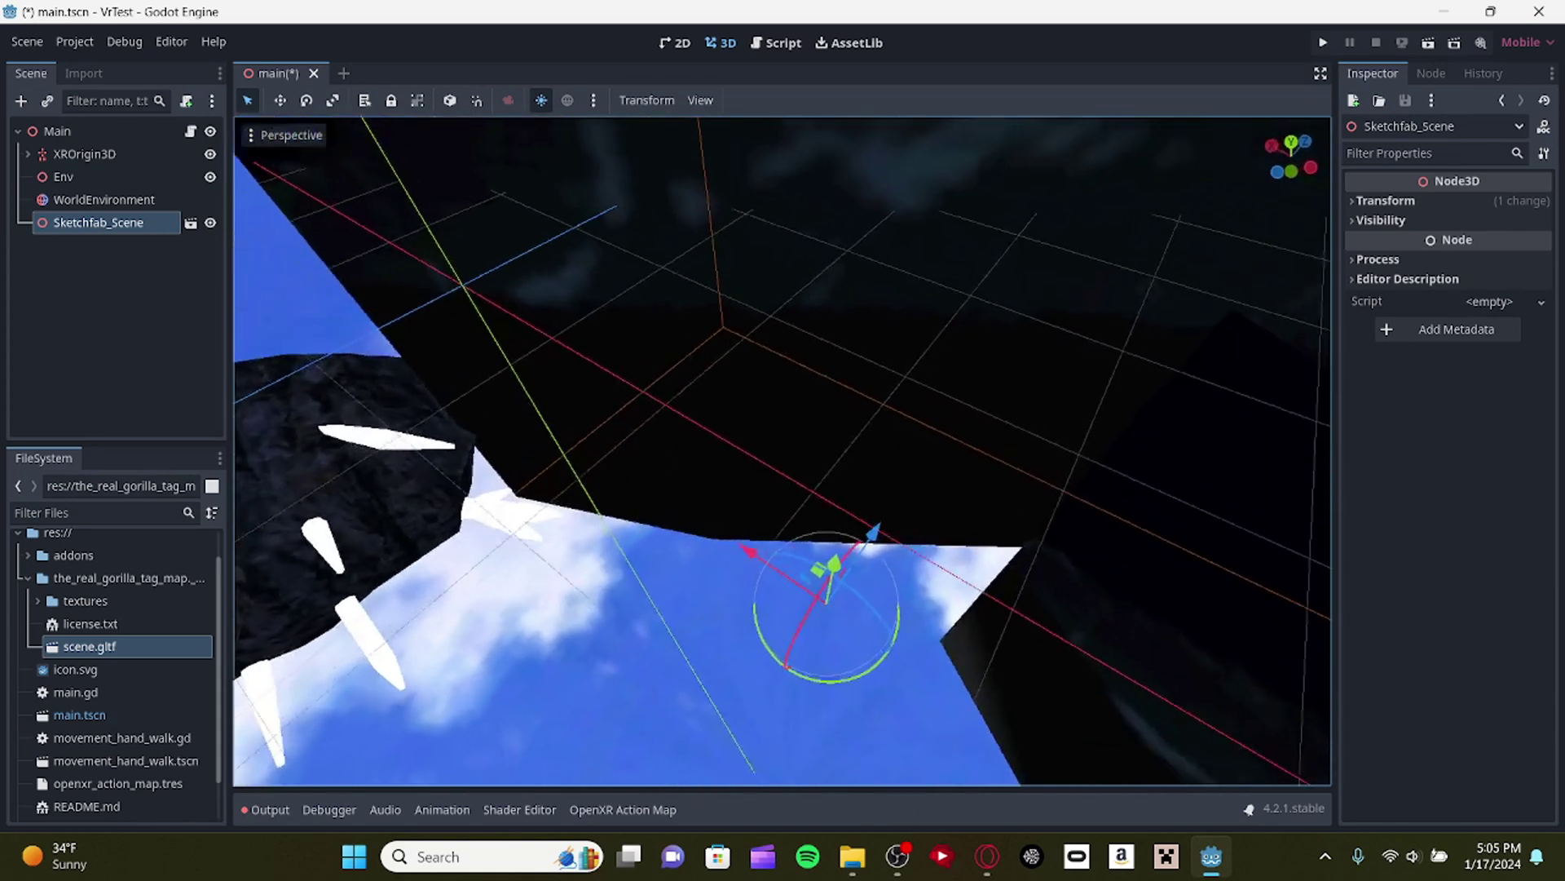
pyautogui.moveTo(878, 584); pyautogui.dragTo(879, 588, button='right')
pyautogui.moveTo(891, 516); pyautogui.dragTo(1028, 367)
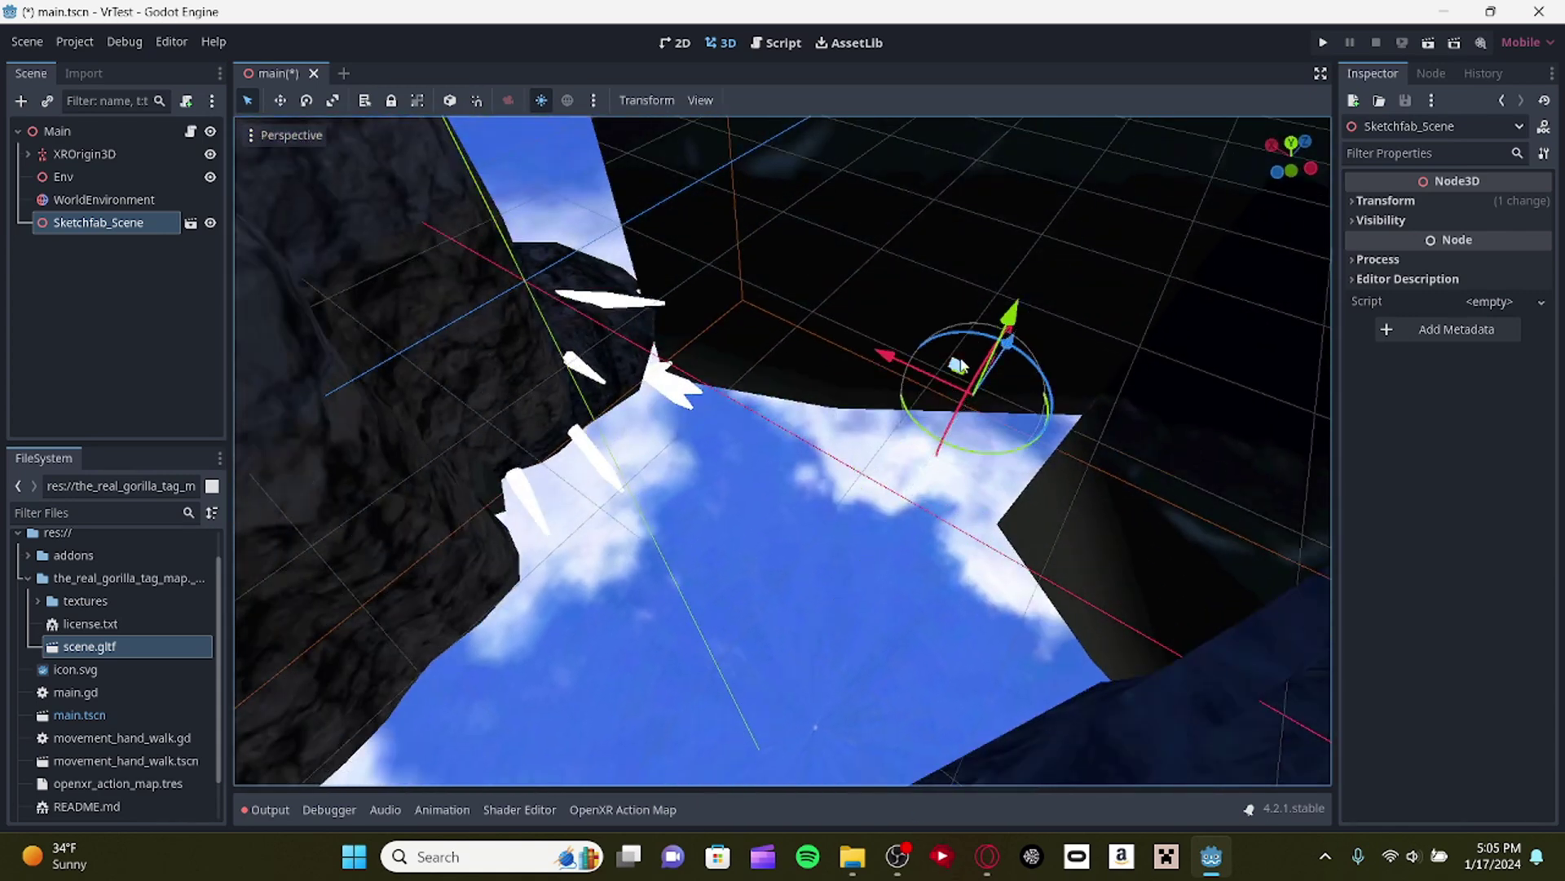
pyautogui.keyDown('shift'); pyautogui.moveTo(959, 364); pyautogui.dragTo(1207, 494, button='middle'); pyautogui.keyUp('shift')
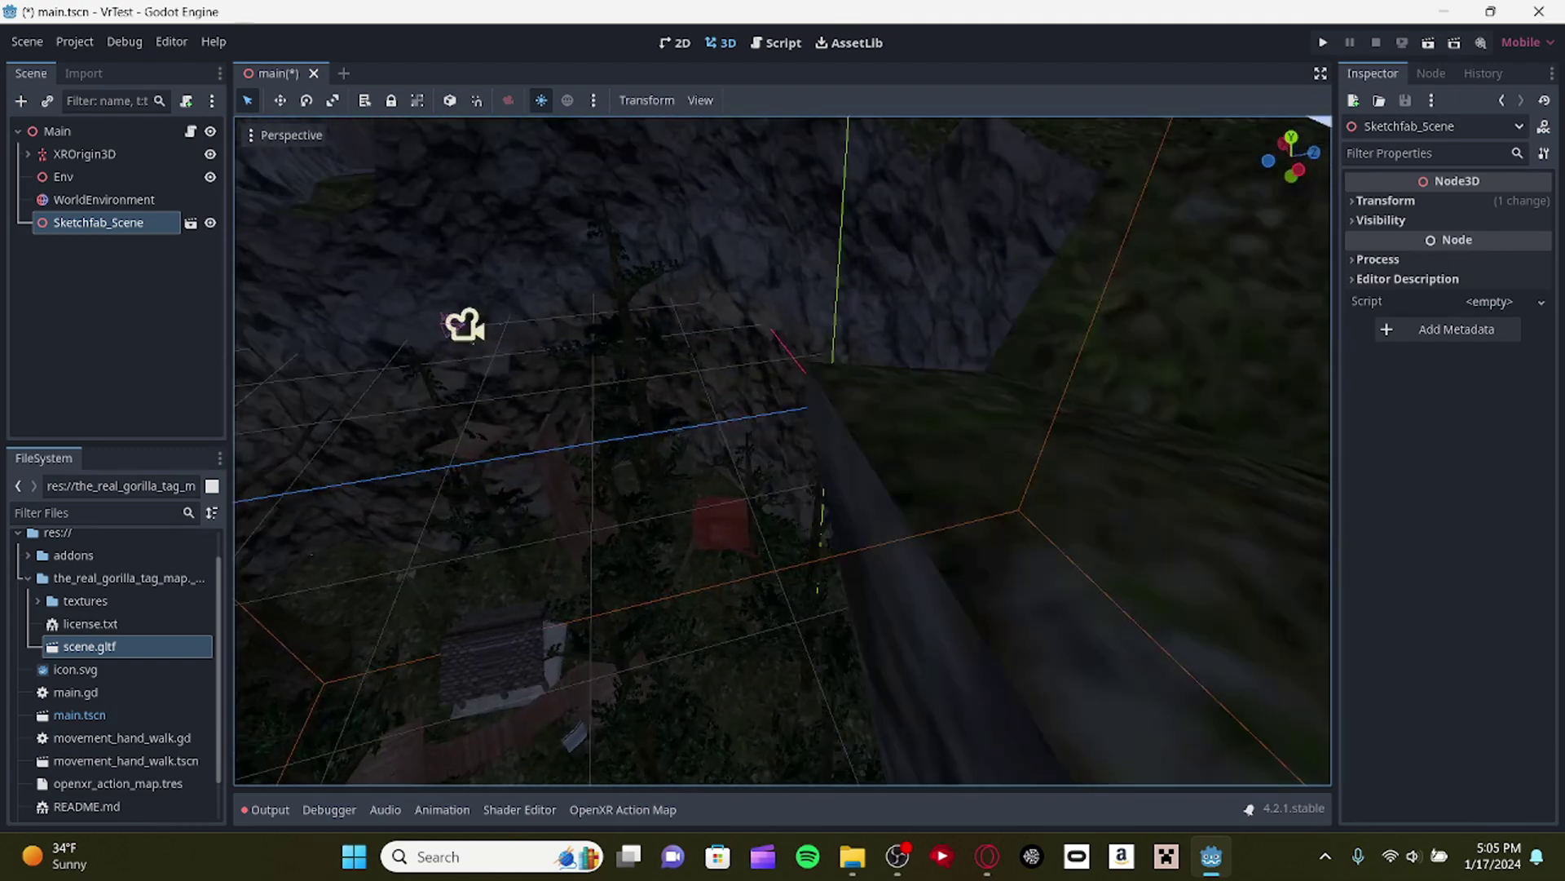
pyautogui.moveTo(783, 451); pyautogui.dragTo(795, 396, button='right')
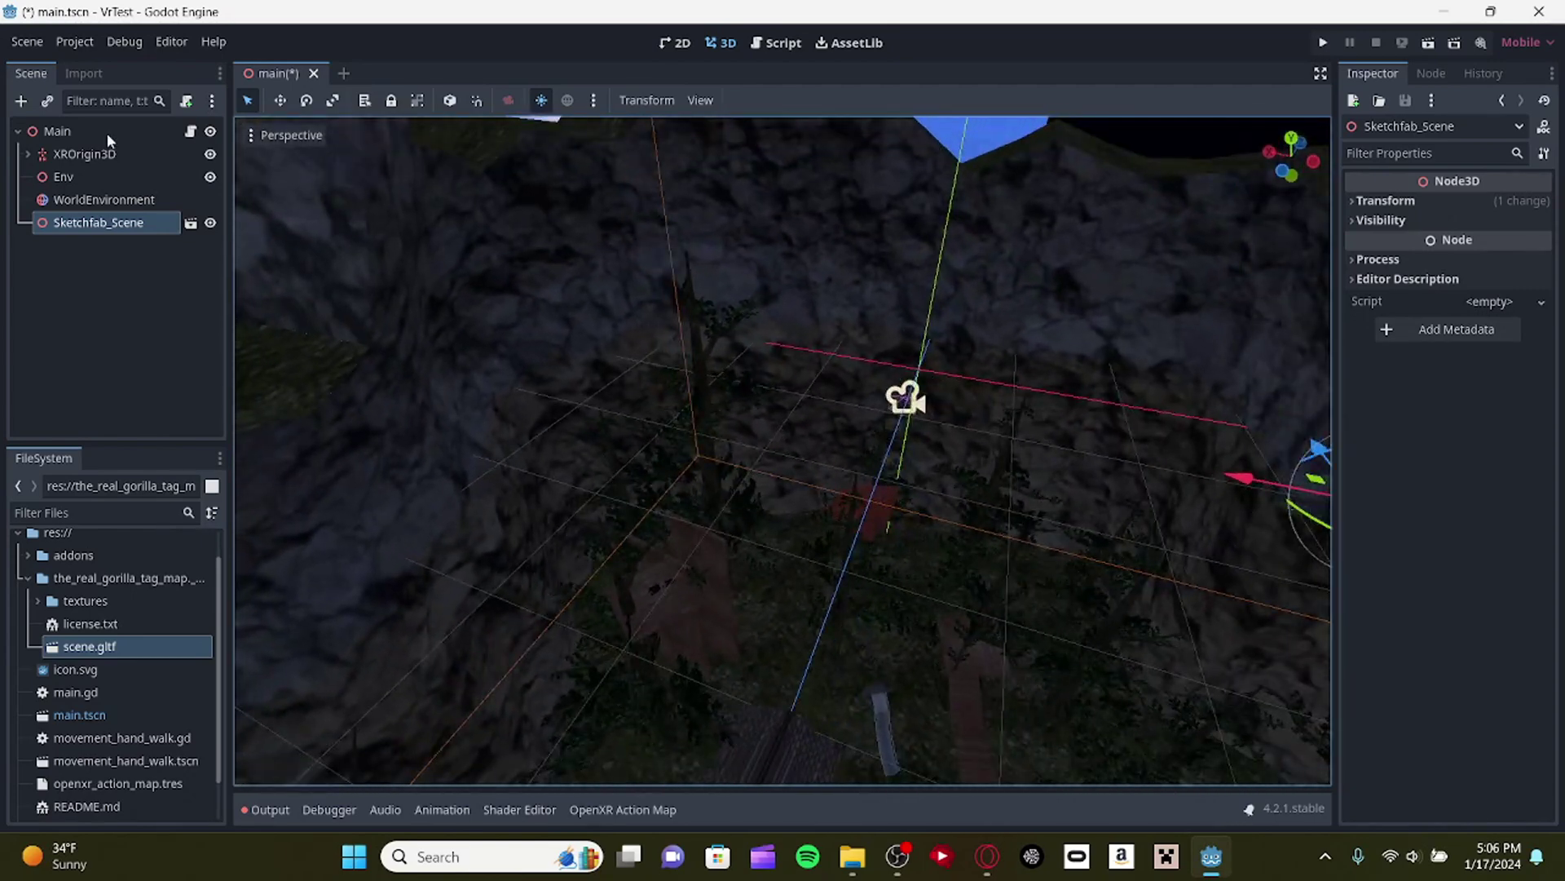
# Raise XROrigin3D along the Y axis to about 7.9, above the forest.
pyautogui.click(98, 154)
pyautogui.moveTo(943, 314); pyautogui.dragTo(920, 249)
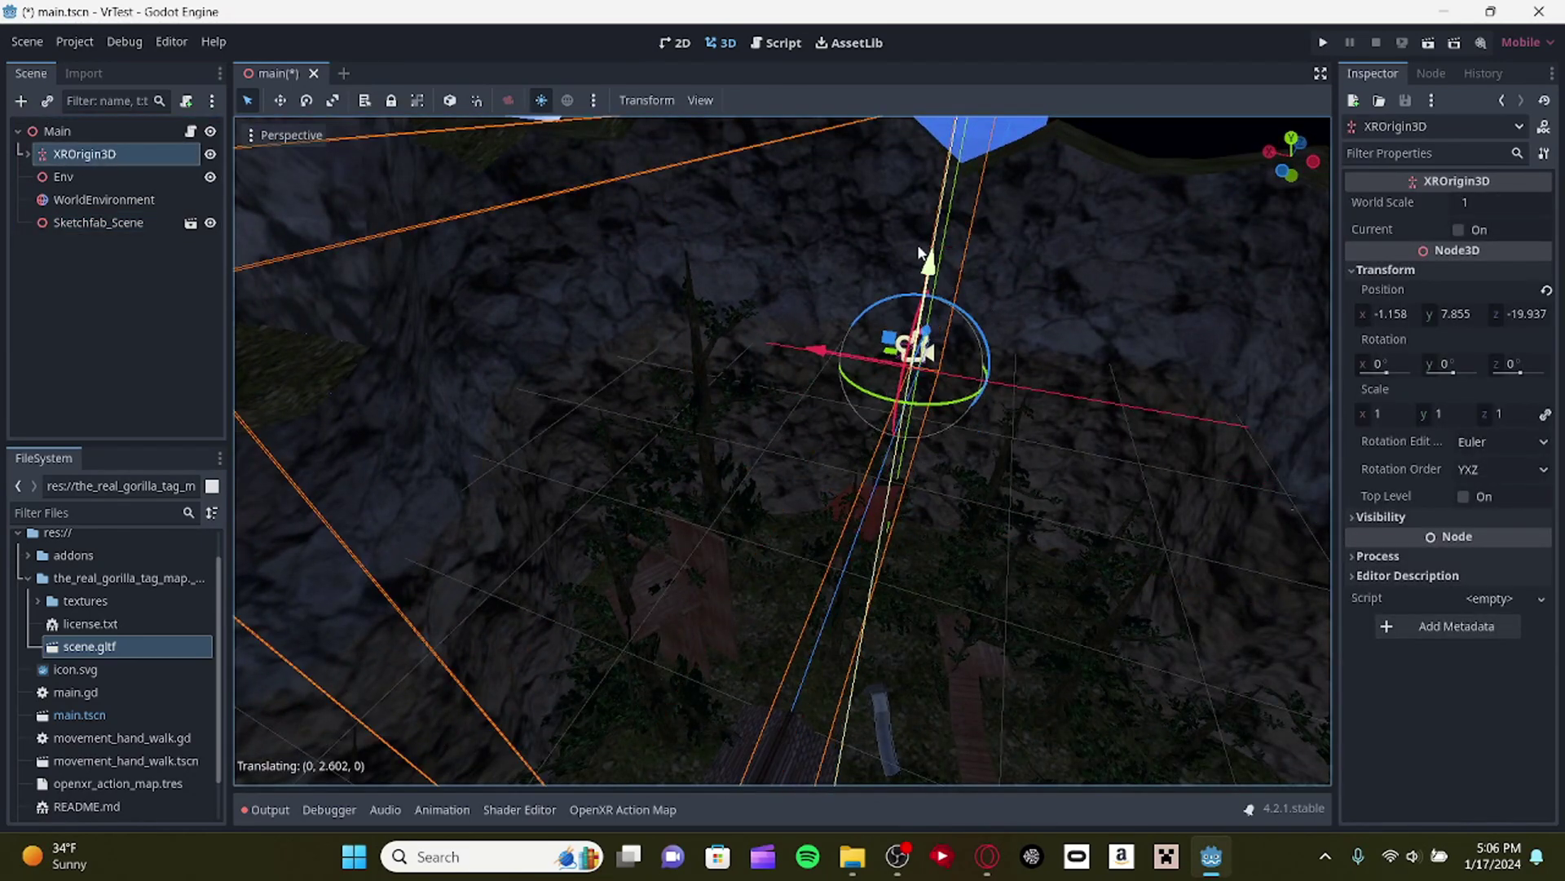
pyautogui.click(1161, 321)
pyautogui.moveTo(1011, 331)
pyautogui.mouseDown(button='right')
pyautogui.moveTo(1059, 367)
pyautogui.moveTo(1076, 335)
pyautogui.mouseUp(button='right')
pyautogui.moveTo(938, 359); pyautogui.dragTo(943, 285, button='middle')
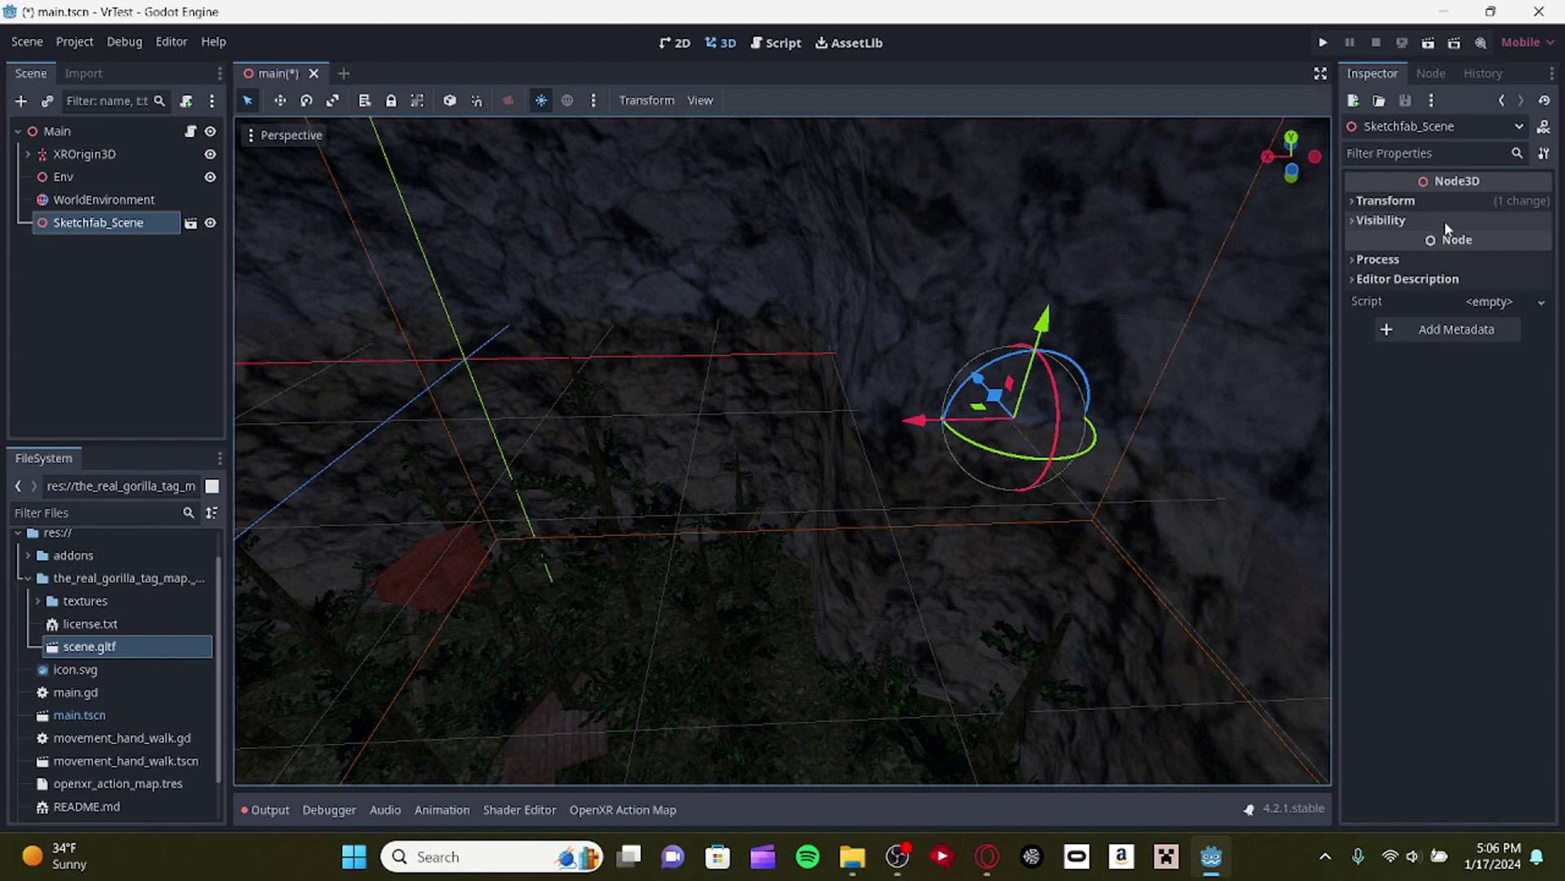
pyautogui.click(1433, 204)
pyautogui.moveTo(1017, 248)
pyautogui.mouseDown(button='middle')
pyautogui.moveTo(1007, 281)
pyautogui.moveTo(933, 199)
pyautogui.mouseUp(button='middle')
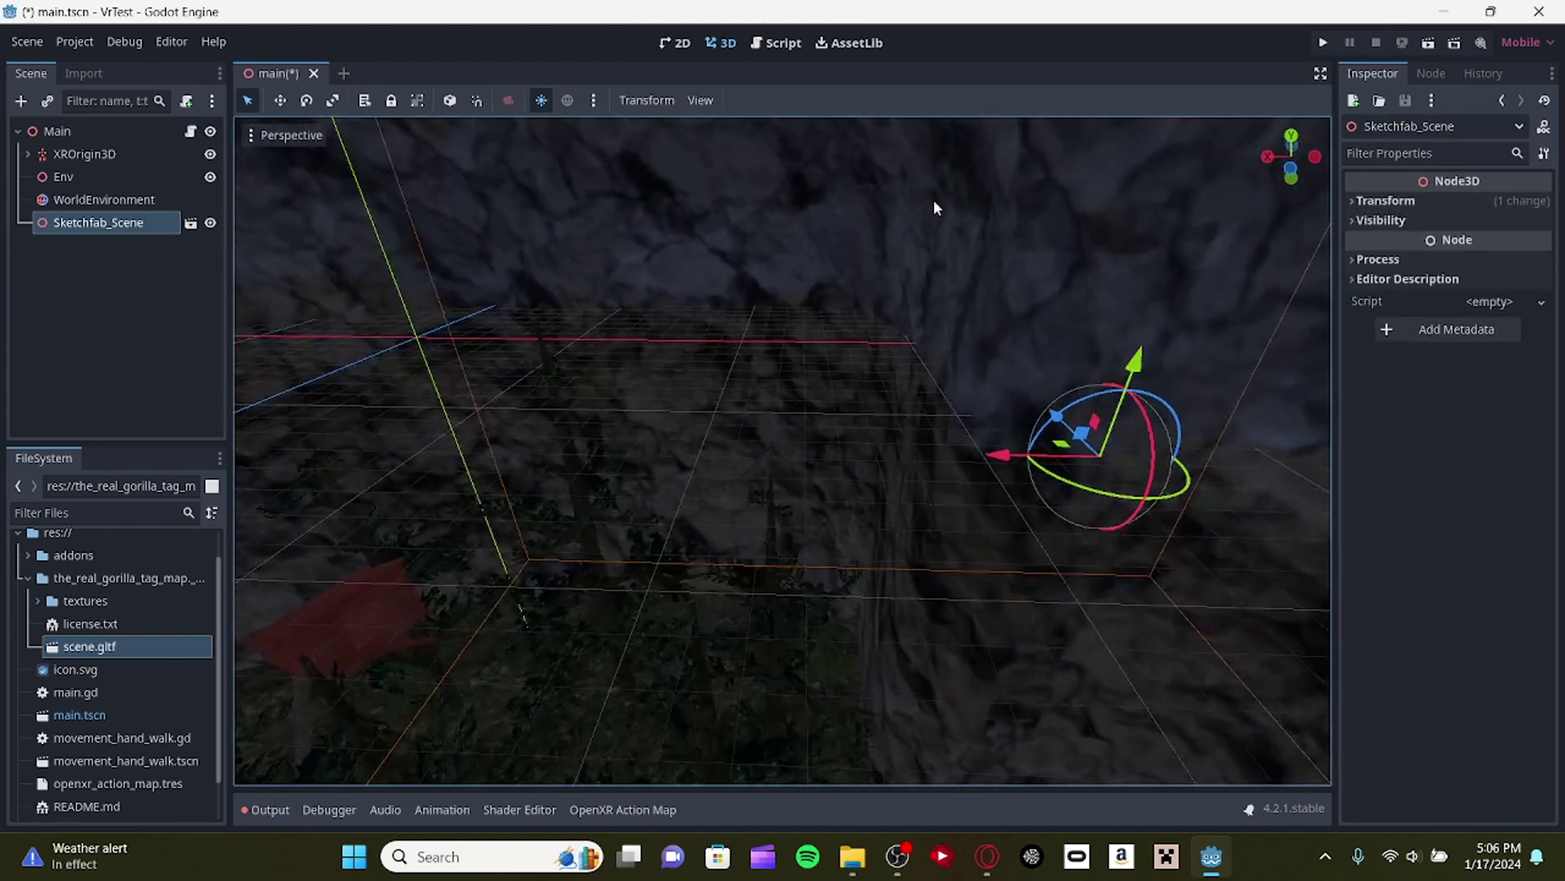
pyautogui.click(935, 200)
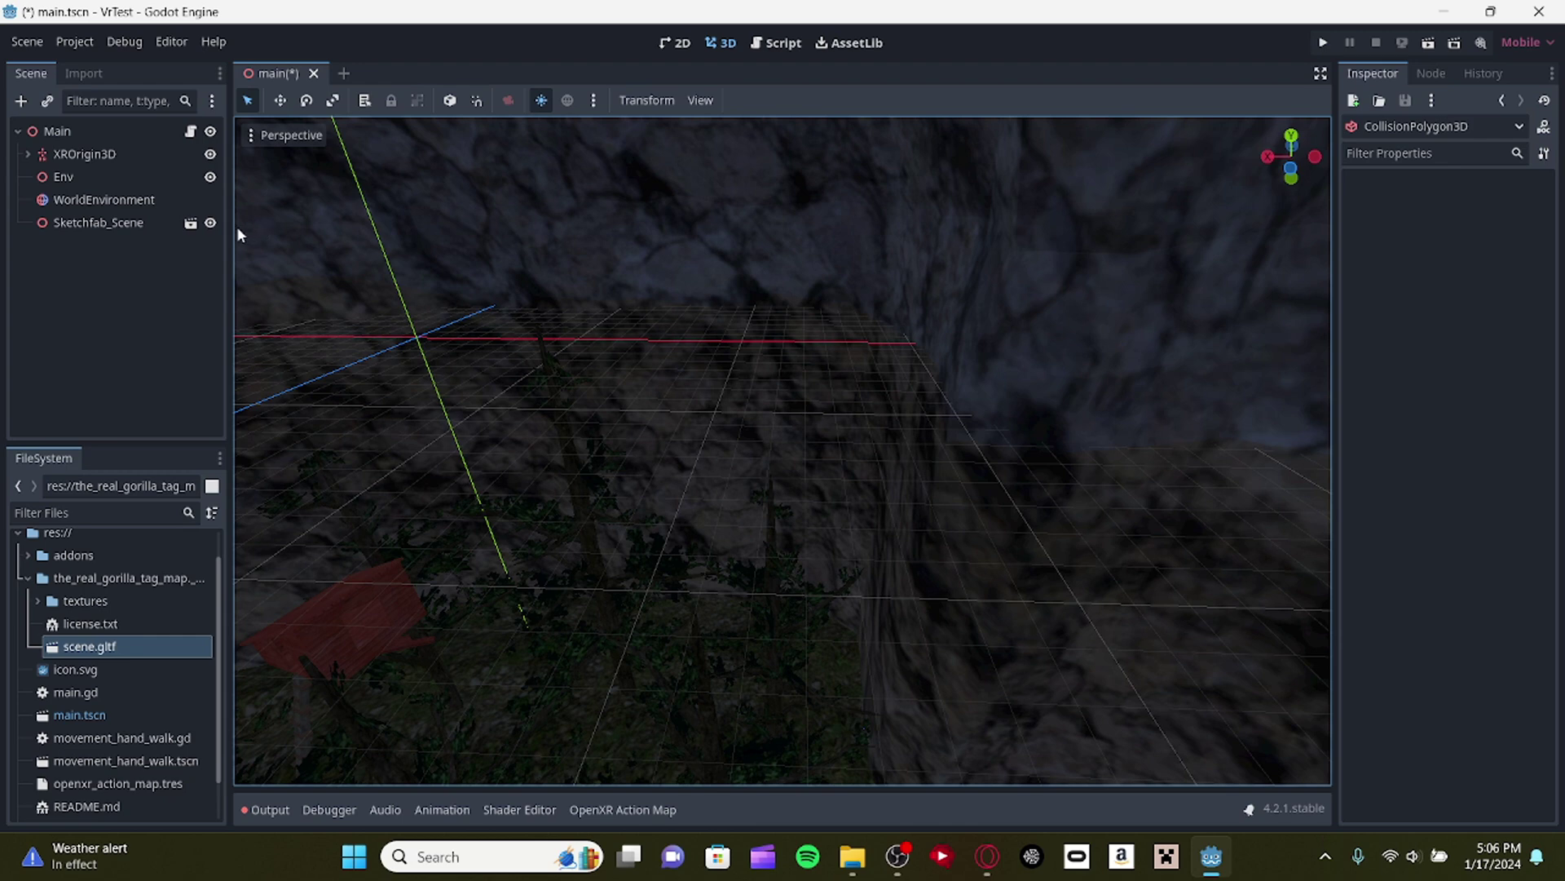
# Enable Editable Children on Sketchfab_Scene and create a trimesh static body for Object_4 under Tree_0.
pyautogui.rightClick(93, 228)
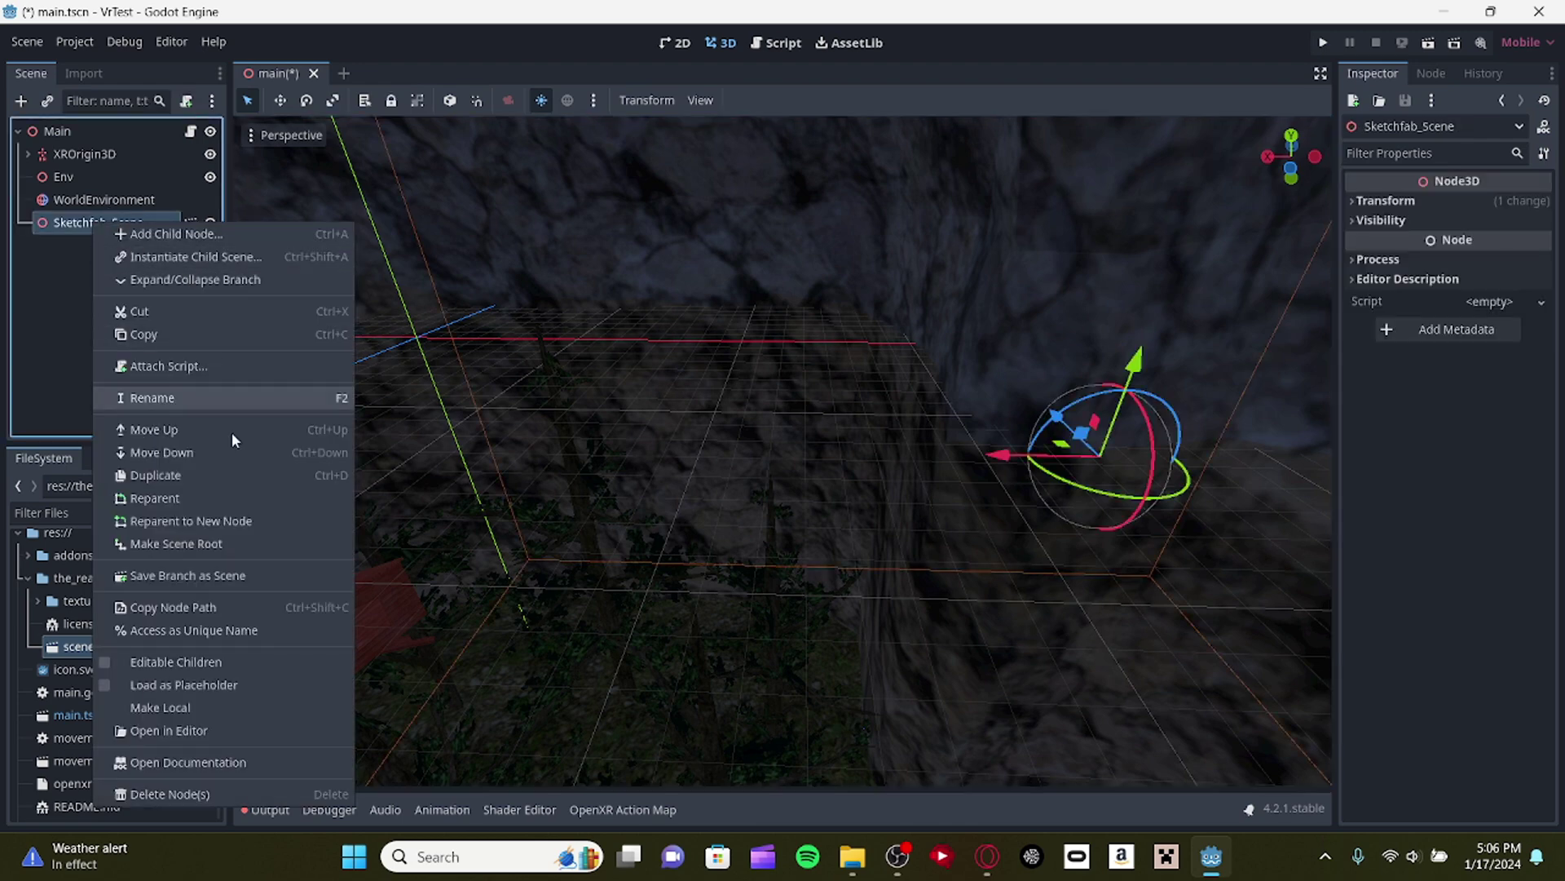
pyautogui.click(106, 662)
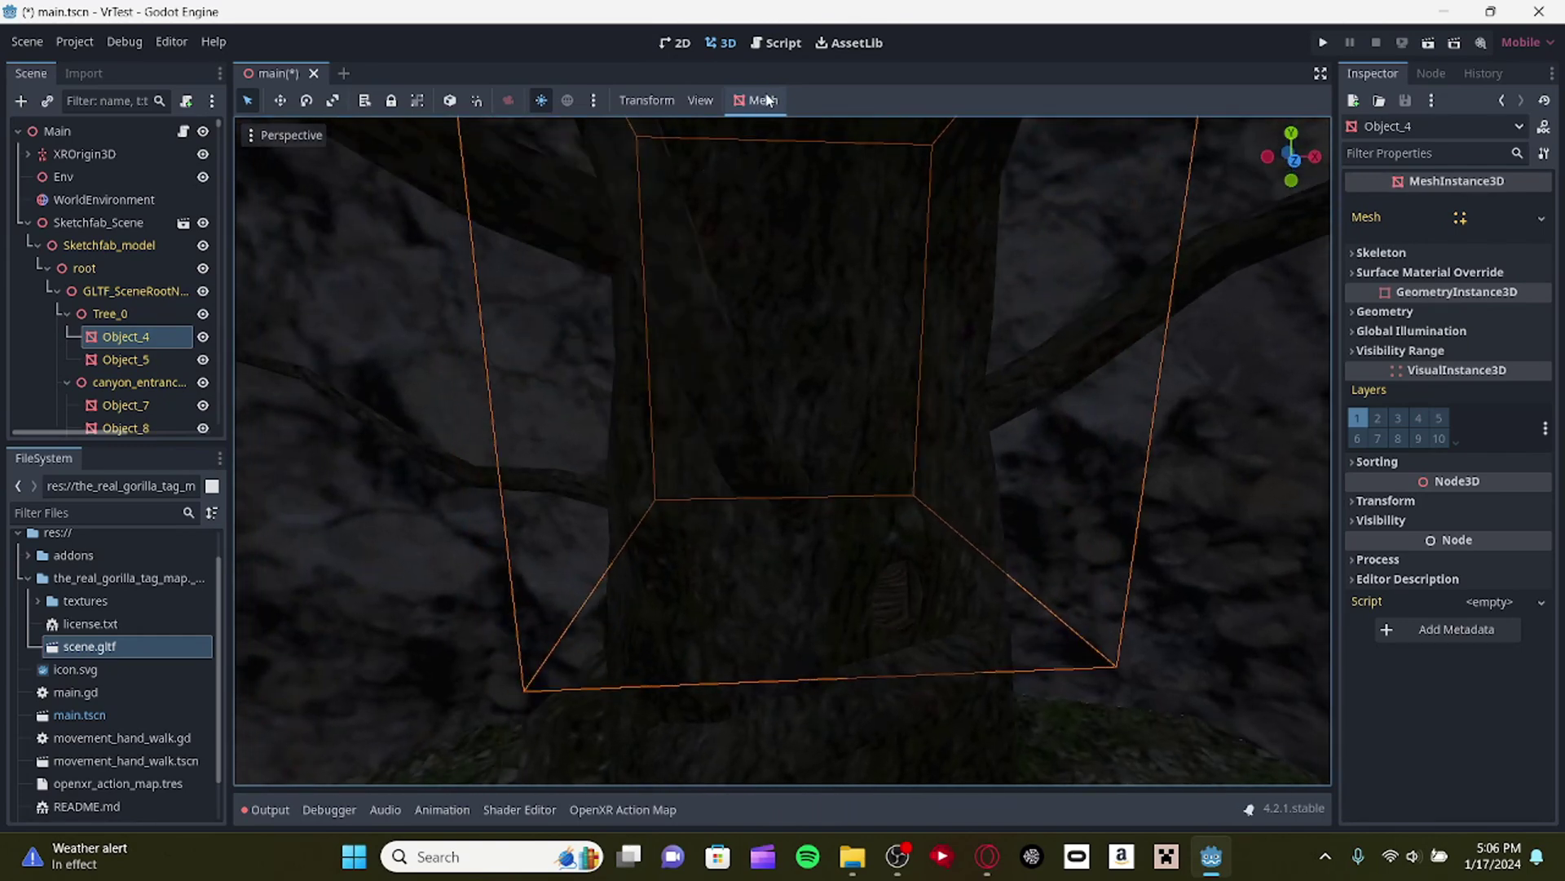
pyautogui.click(767, 100)
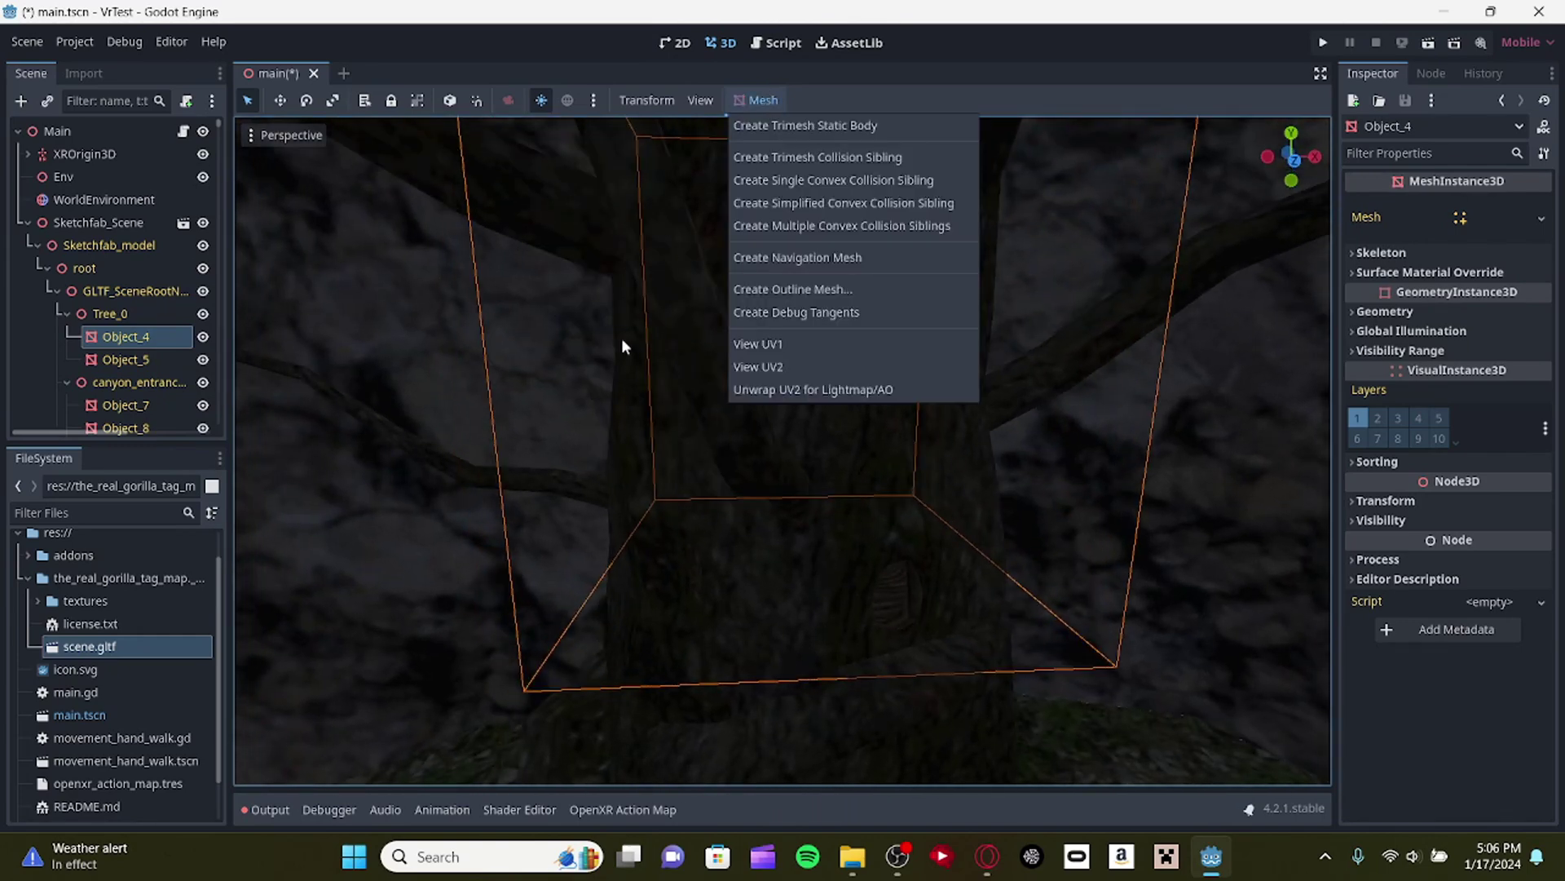
pyautogui.click(887, 123)
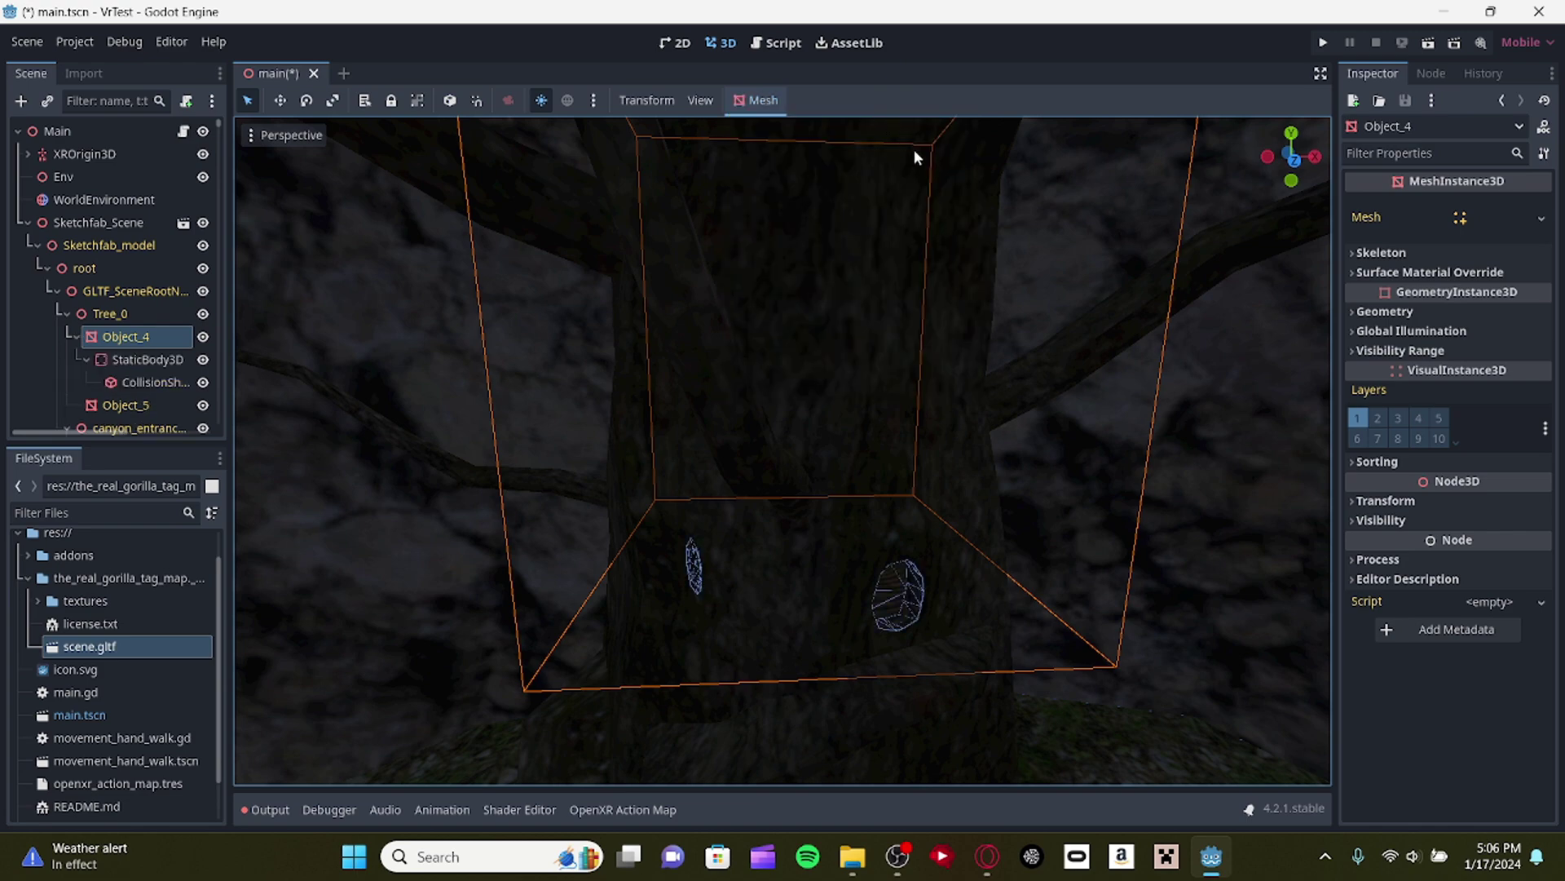
pyautogui.moveTo(913, 150); pyautogui.dragTo(913, 149, button='right')
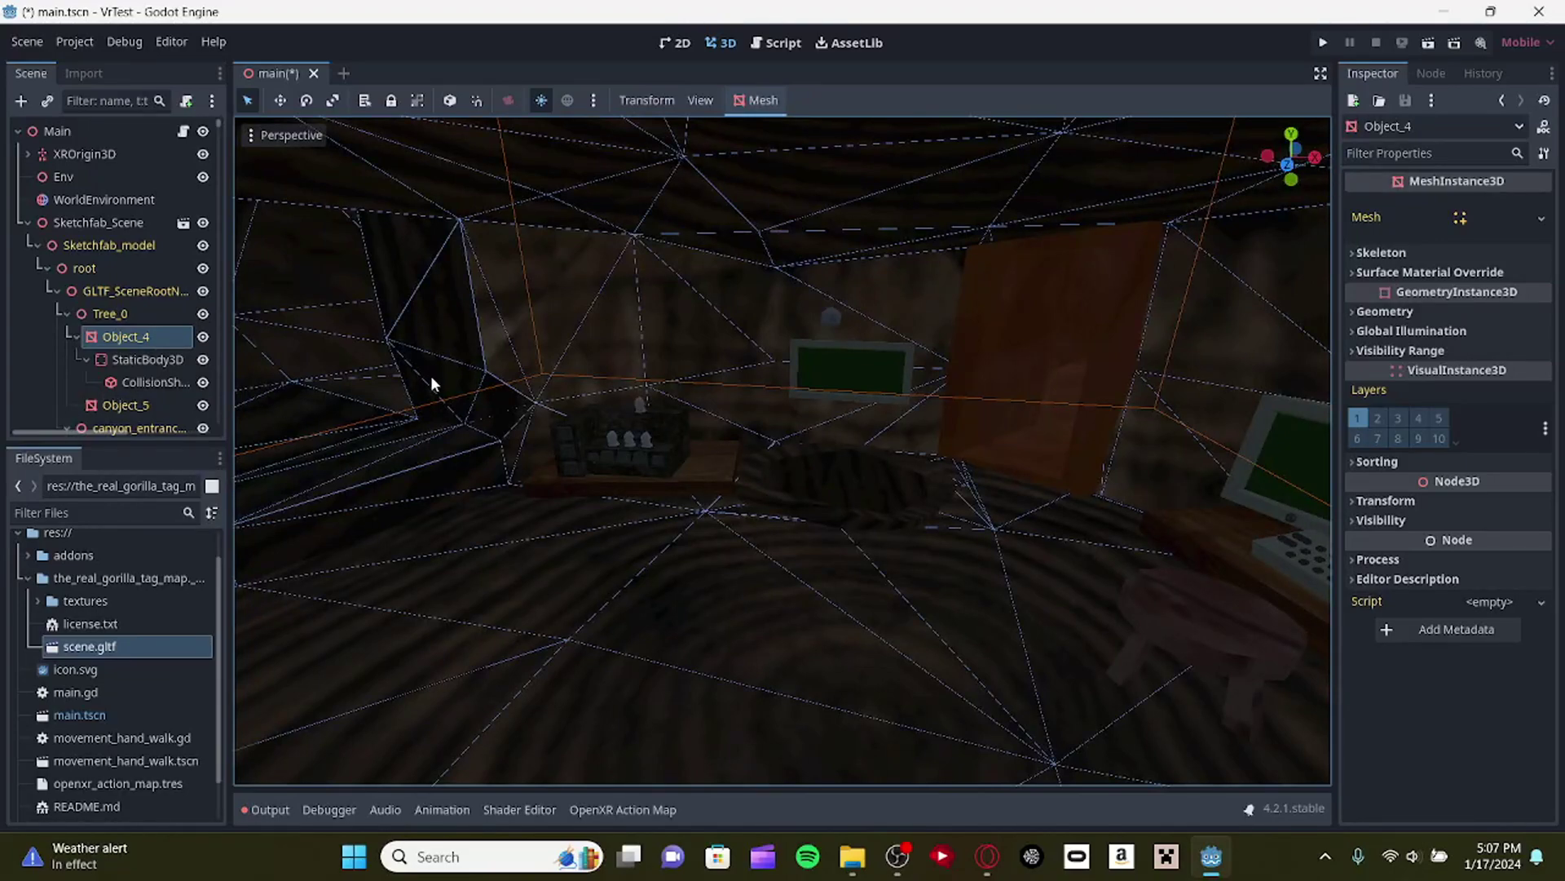
pyautogui.moveTo(432, 376); pyautogui.dragTo(432, 377, button='right')
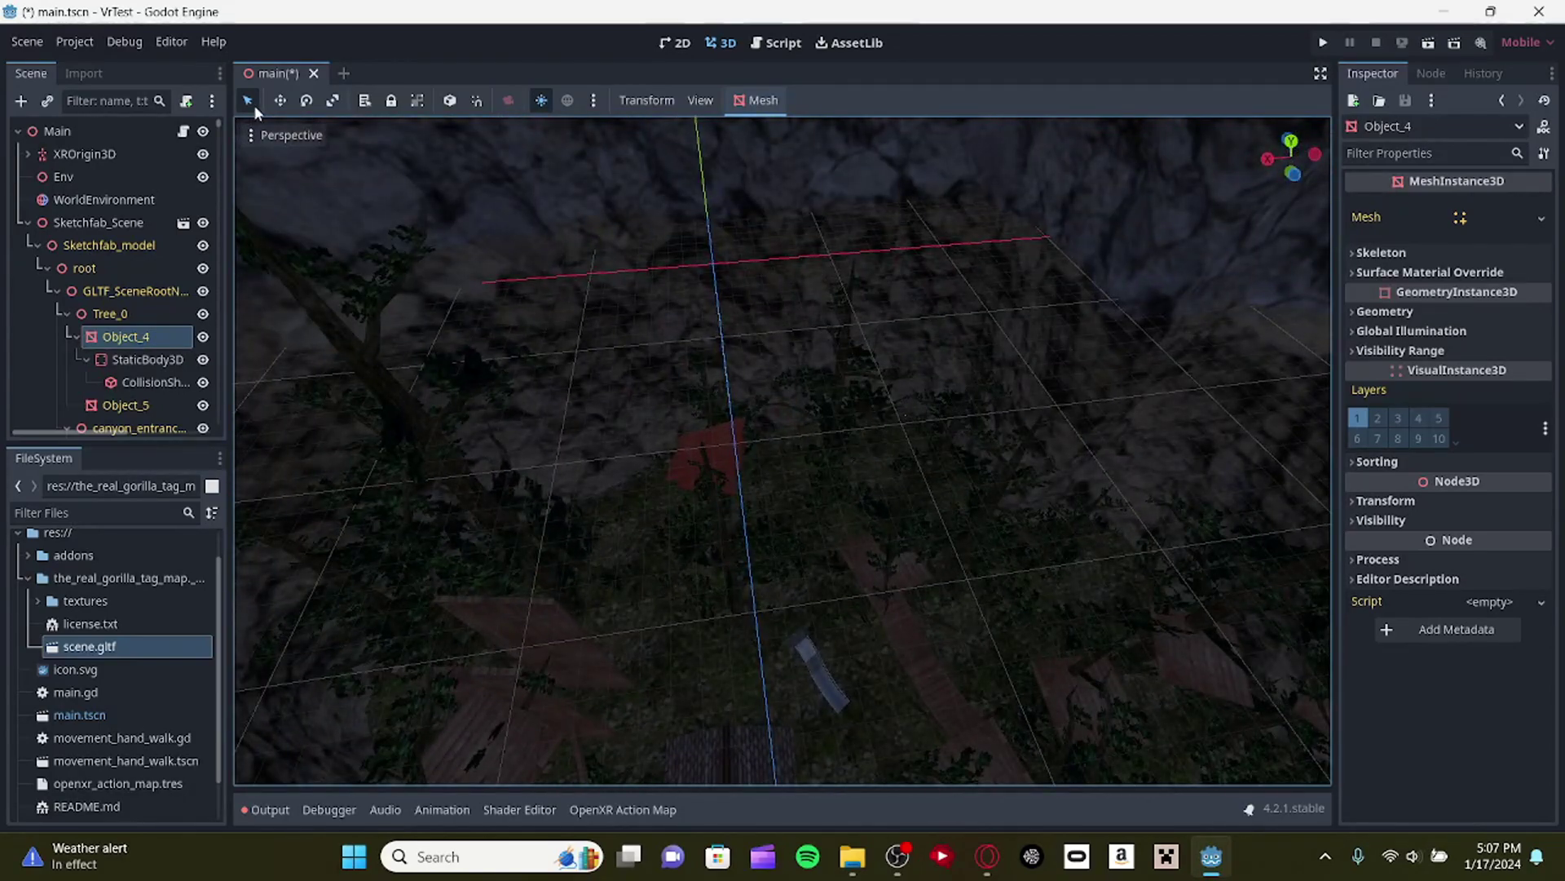
# Select the group of meshes in the middle of the forest together and create trimesh static bodies for them.
pyautogui.moveTo(613, 315); pyautogui.dragTo(613, 315, button='right')
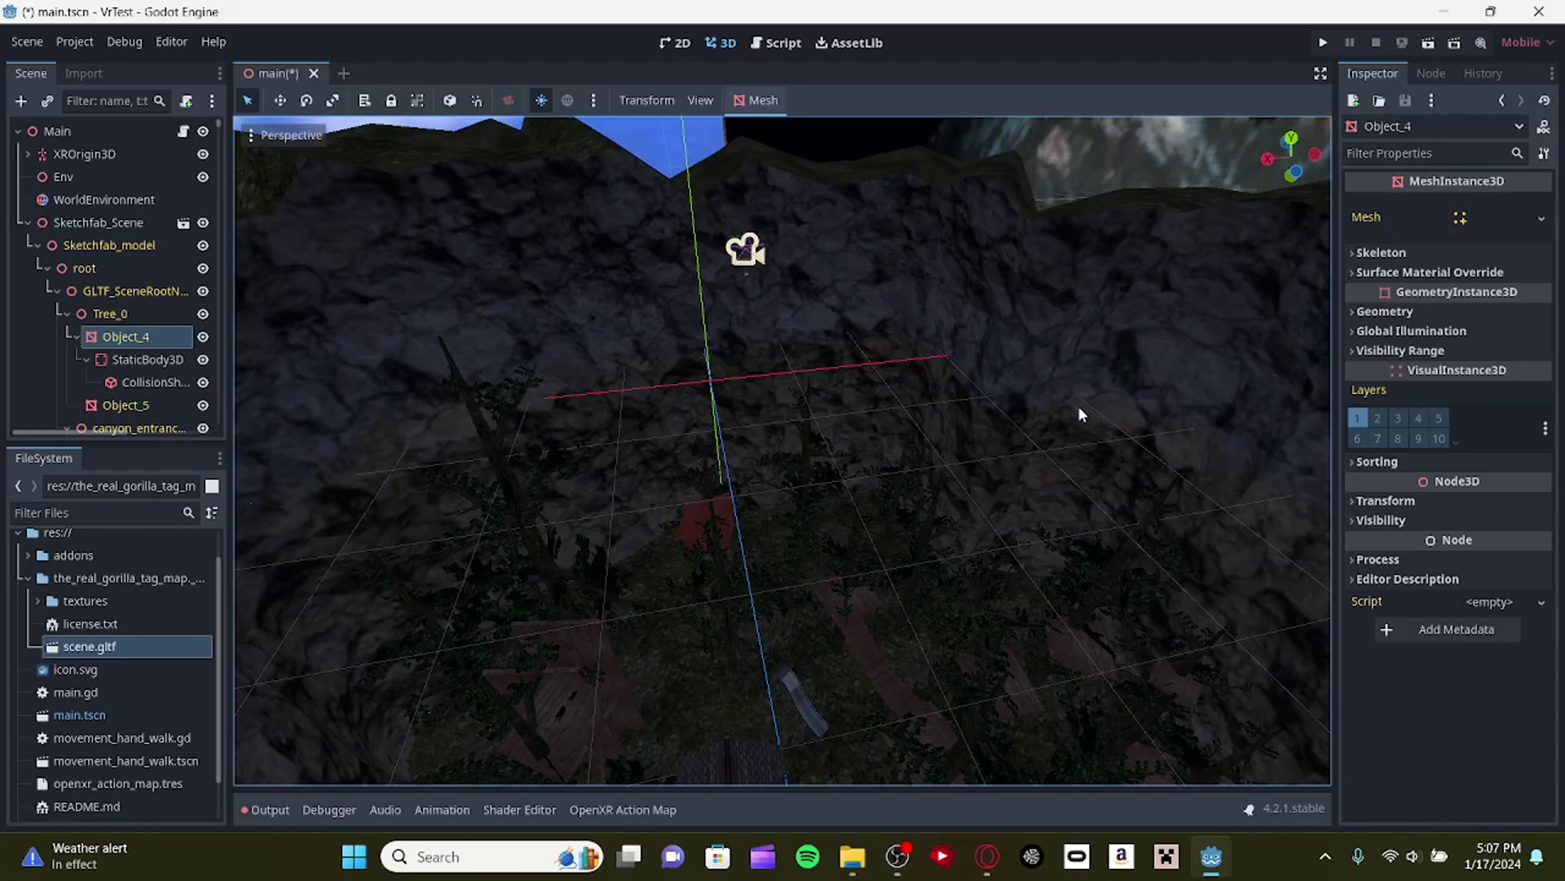
pyautogui.moveTo(920, 531); pyautogui.dragTo(277, 790)
pyautogui.click(756, 100)
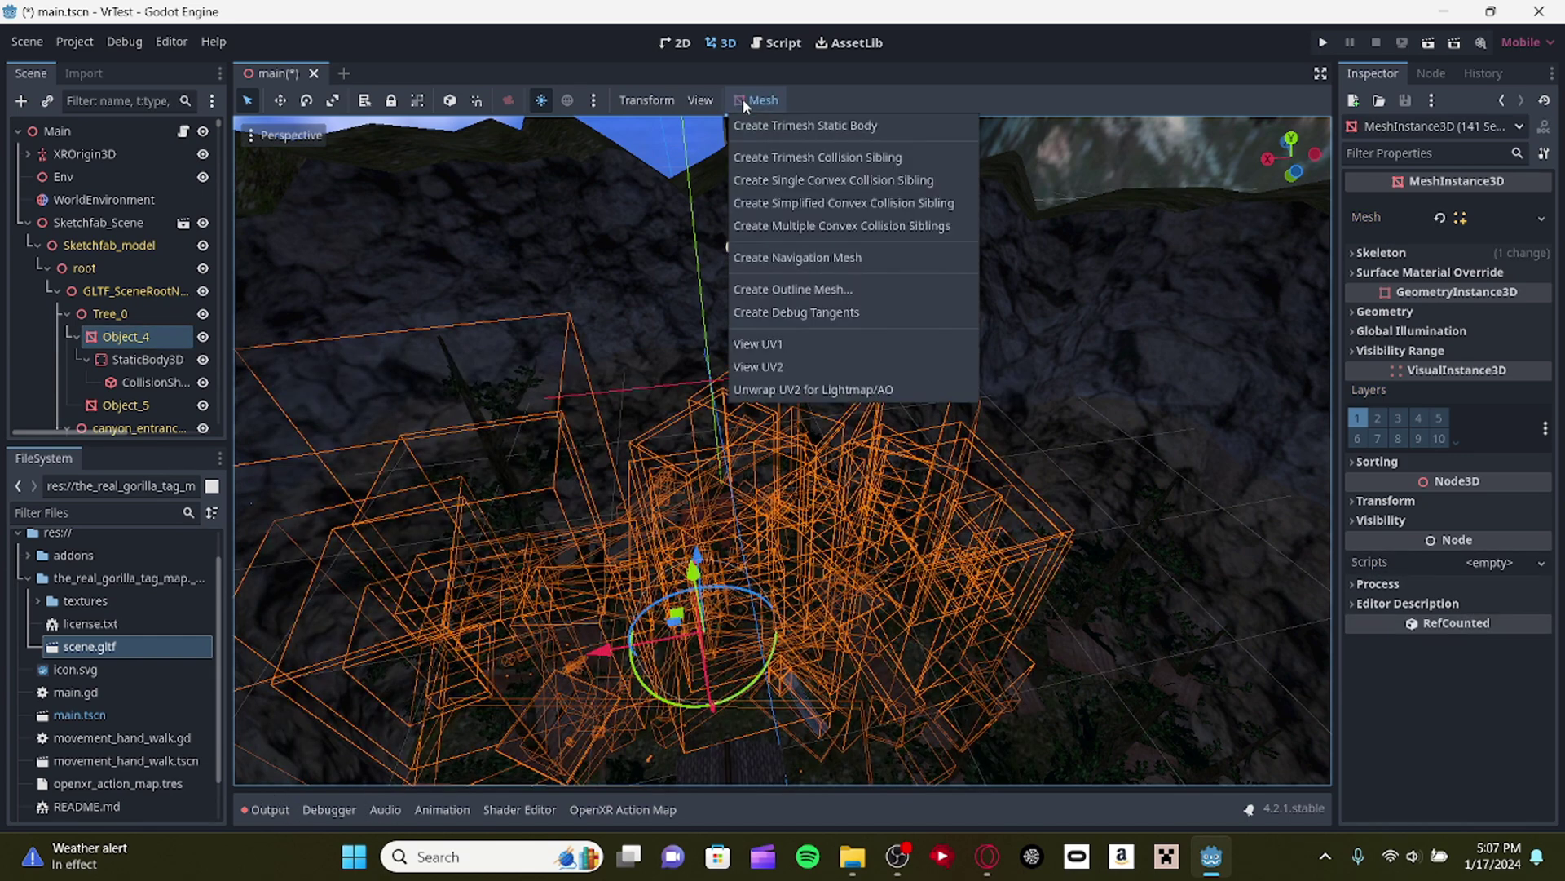
pyautogui.click(790, 129)
# Select more of the forest meshes from another side of the map and create trimesh static bodies for them.
pyautogui.moveTo(976, 241); pyautogui.dragTo(976, 240, button='right')
pyautogui.moveTo(976, 236); pyautogui.dragTo(604, 679)
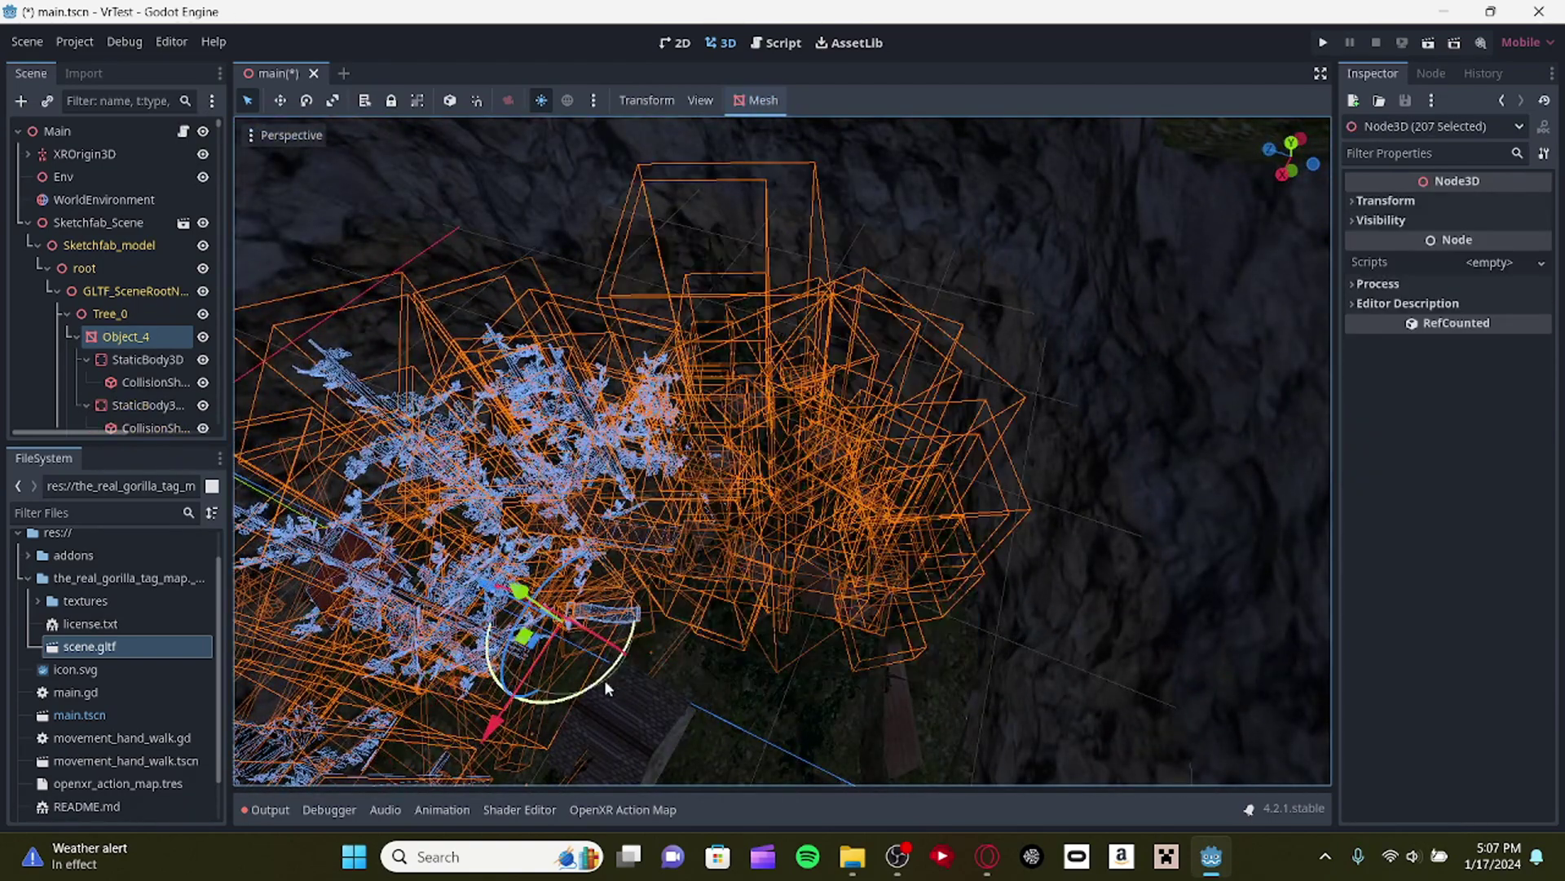
pyautogui.click(756, 100)
pyautogui.click(805, 128)
# Extend the selection to further forest meshes viewed from above and create trimesh static bodies for the whole selection.
pyautogui.moveTo(1009, 326)
pyautogui.mouseDown(button='middle')
pyautogui.moveTo(1052, 342)
pyautogui.moveTo(1015, 345)
pyautogui.mouseUp(button='middle')
pyautogui.keyDown('shift'); pyautogui.moveTo(1003, 253); pyautogui.dragTo(577, 647); pyautogui.keyUp('shift')
pyautogui.click(763, 101)
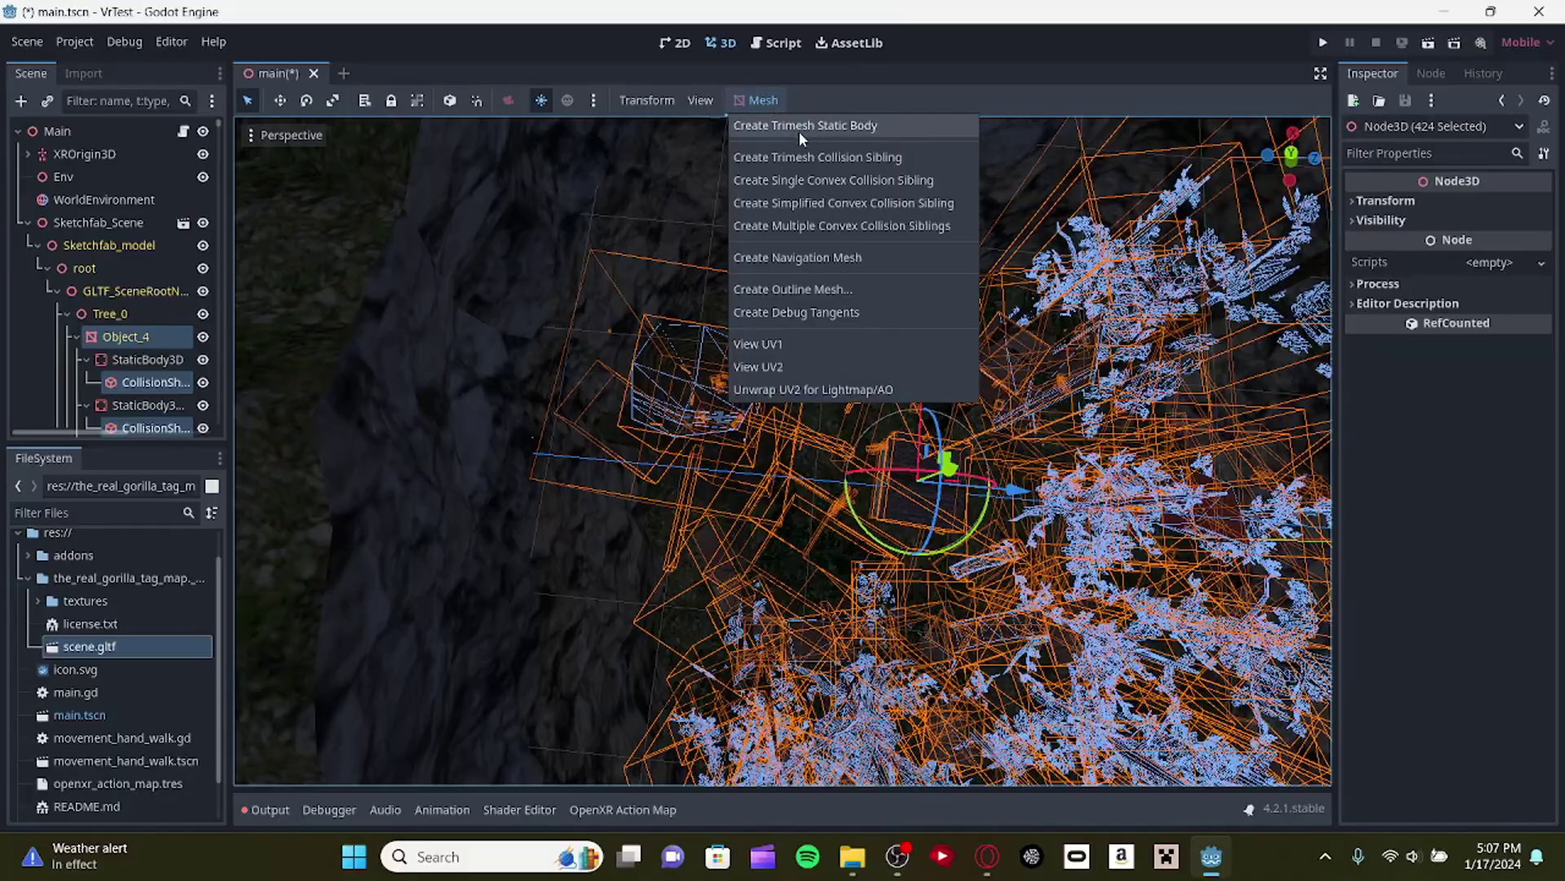
pyautogui.click(799, 130)
# Add the remaining meshes around the tree stump, including its side branch, to the selection and create collision shapes for them.
pyautogui.press('w')
pyautogui.moveTo(1079, 448); pyautogui.dragTo(1154, 314, button='right')
pyautogui.press('w')
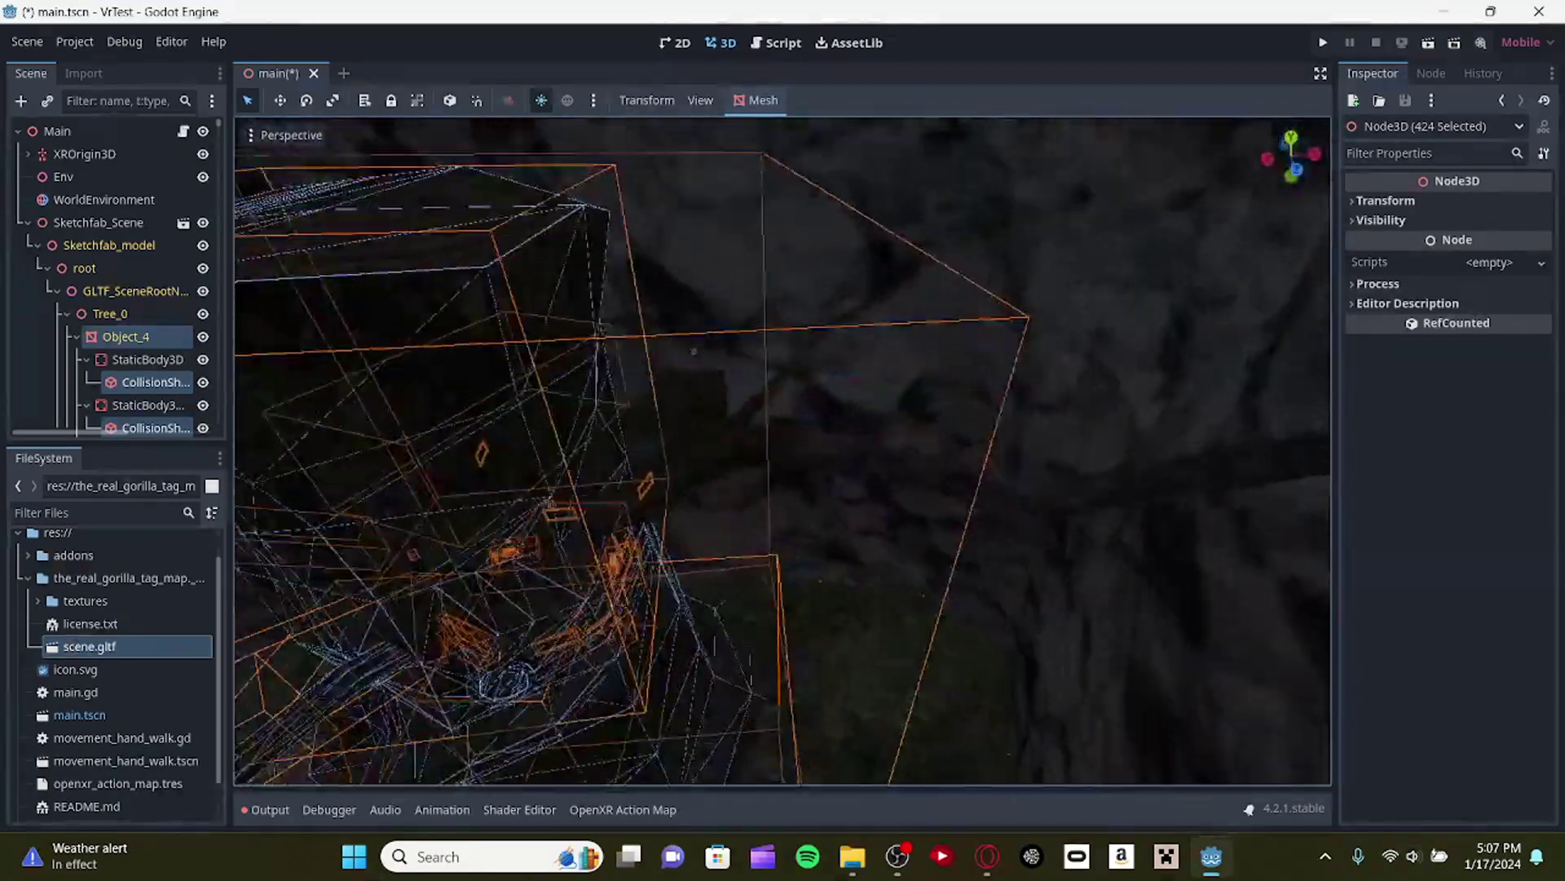
pyautogui.moveTo(1076, 383); pyautogui.dragTo(998, 374, button='right')
pyautogui.keyDown('shift'); pyautogui.moveTo(832, 444); pyautogui.dragTo(670, 618); pyautogui.keyUp('shift')
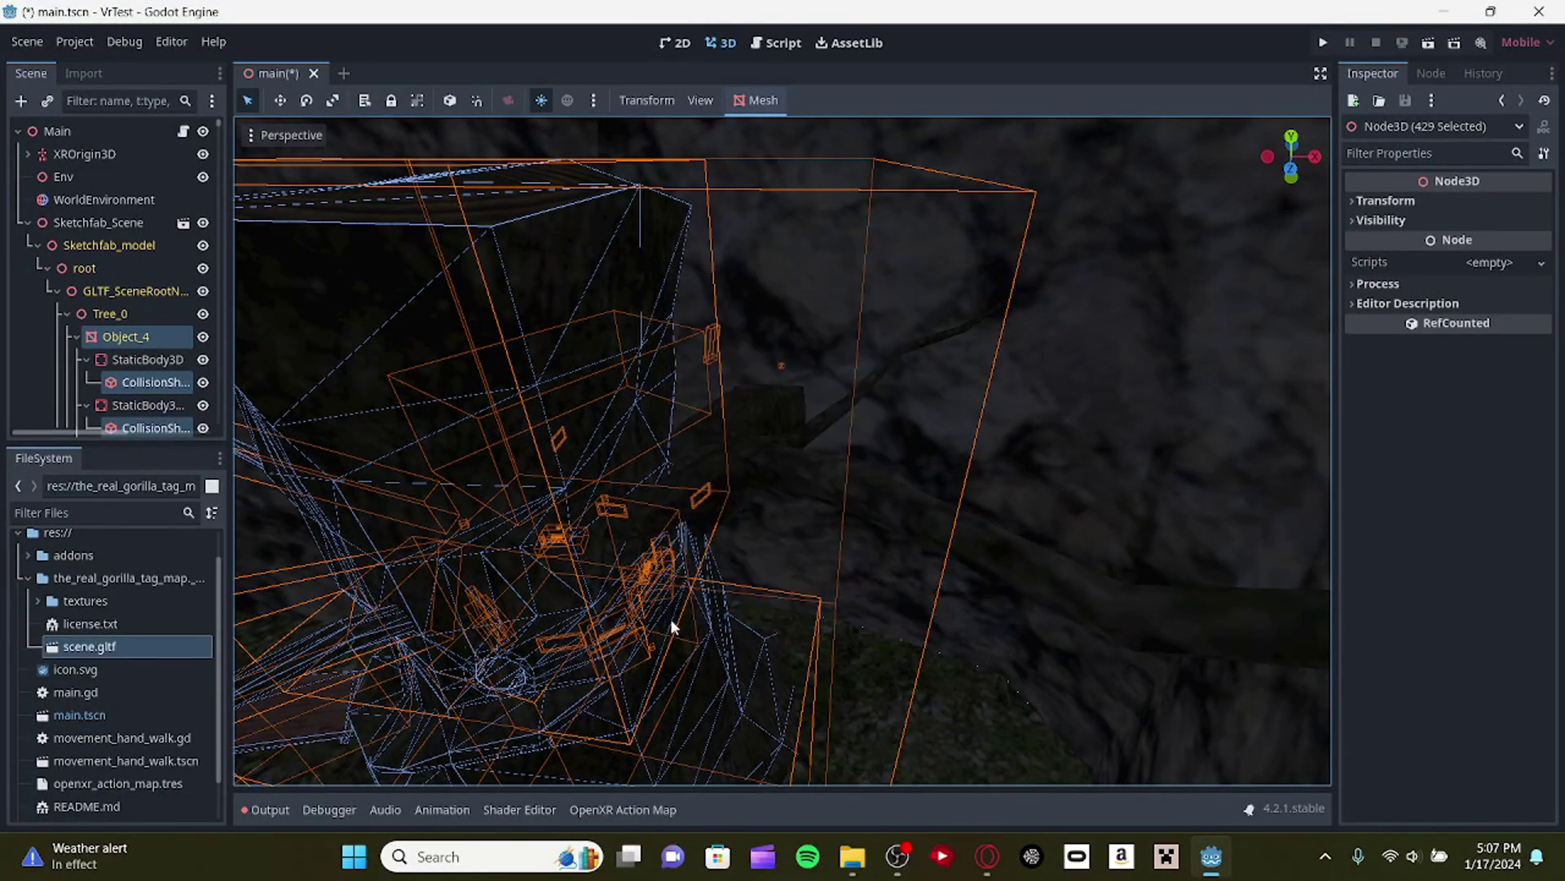
pyautogui.moveTo(917, 463); pyautogui.dragTo(1063, 607, button='right')
pyautogui.press('s')
pyautogui.keyDown('shift'); pyautogui.moveTo(781, 226); pyautogui.dragTo(608, 584); pyautogui.keyUp('shift')
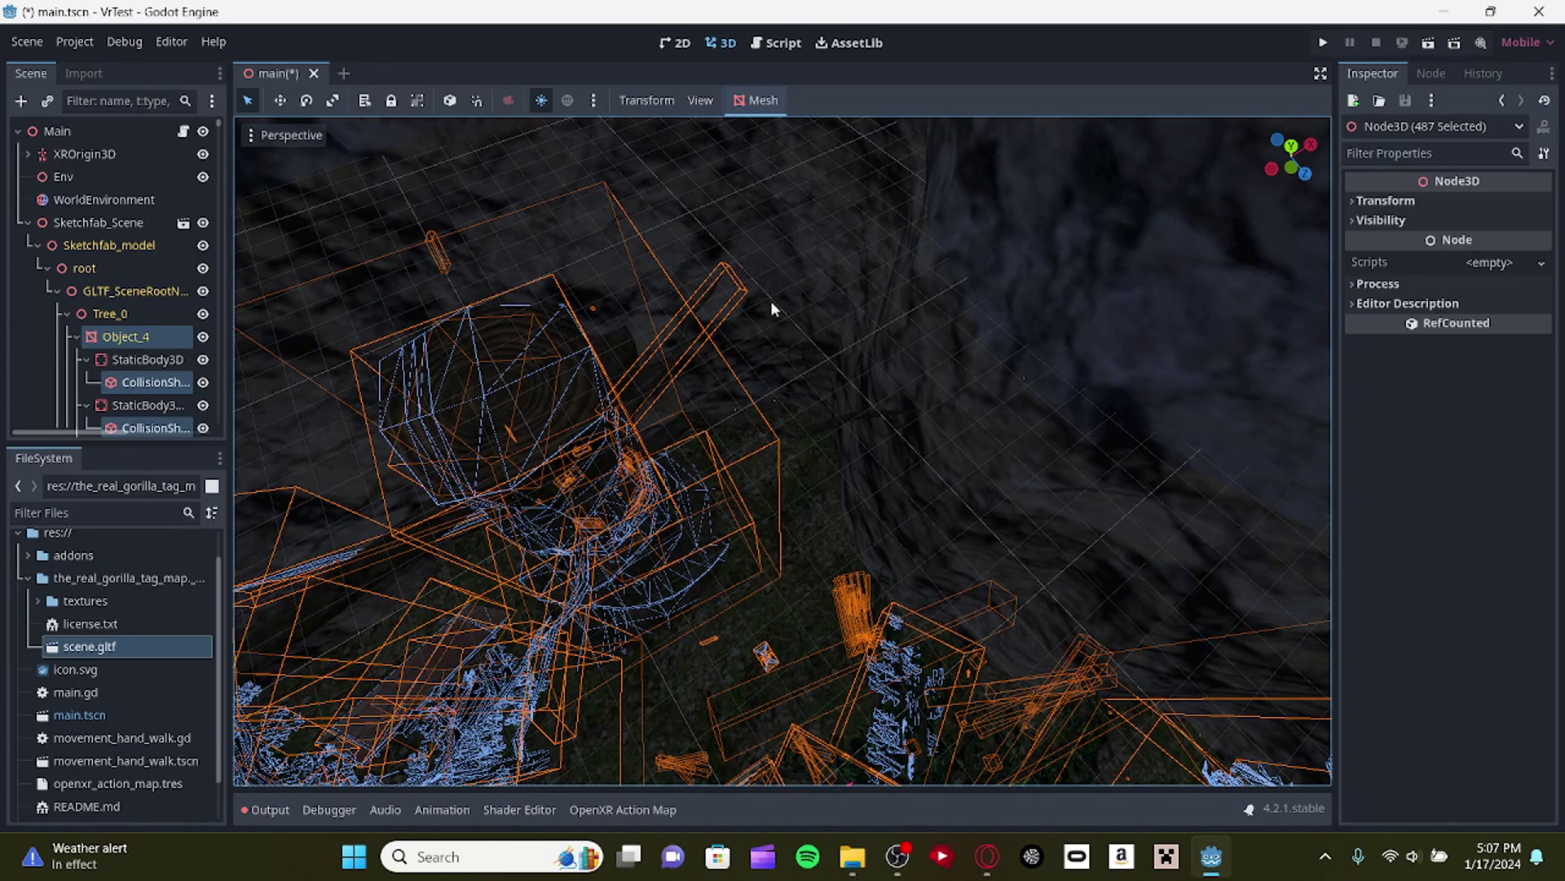
pyautogui.click(757, 106)
pyautogui.click(843, 222)
pyautogui.moveTo(991, 352); pyautogui.dragTo(903, 353, button='right')
pyautogui.press('w')
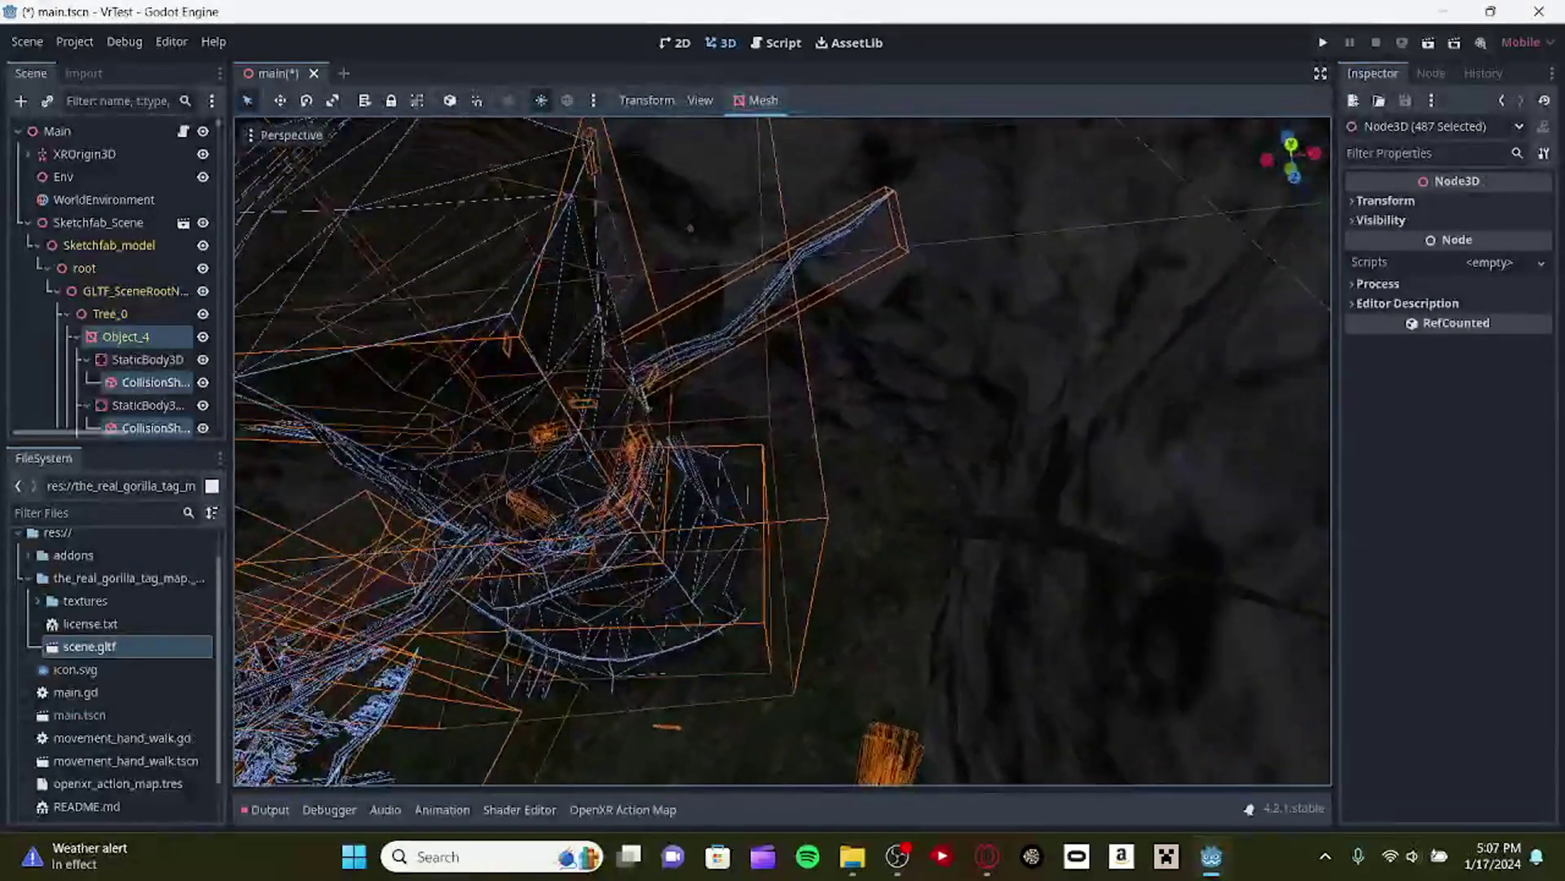
pyautogui.moveTo(1060, 375); pyautogui.dragTo(1027, 379, button='right')
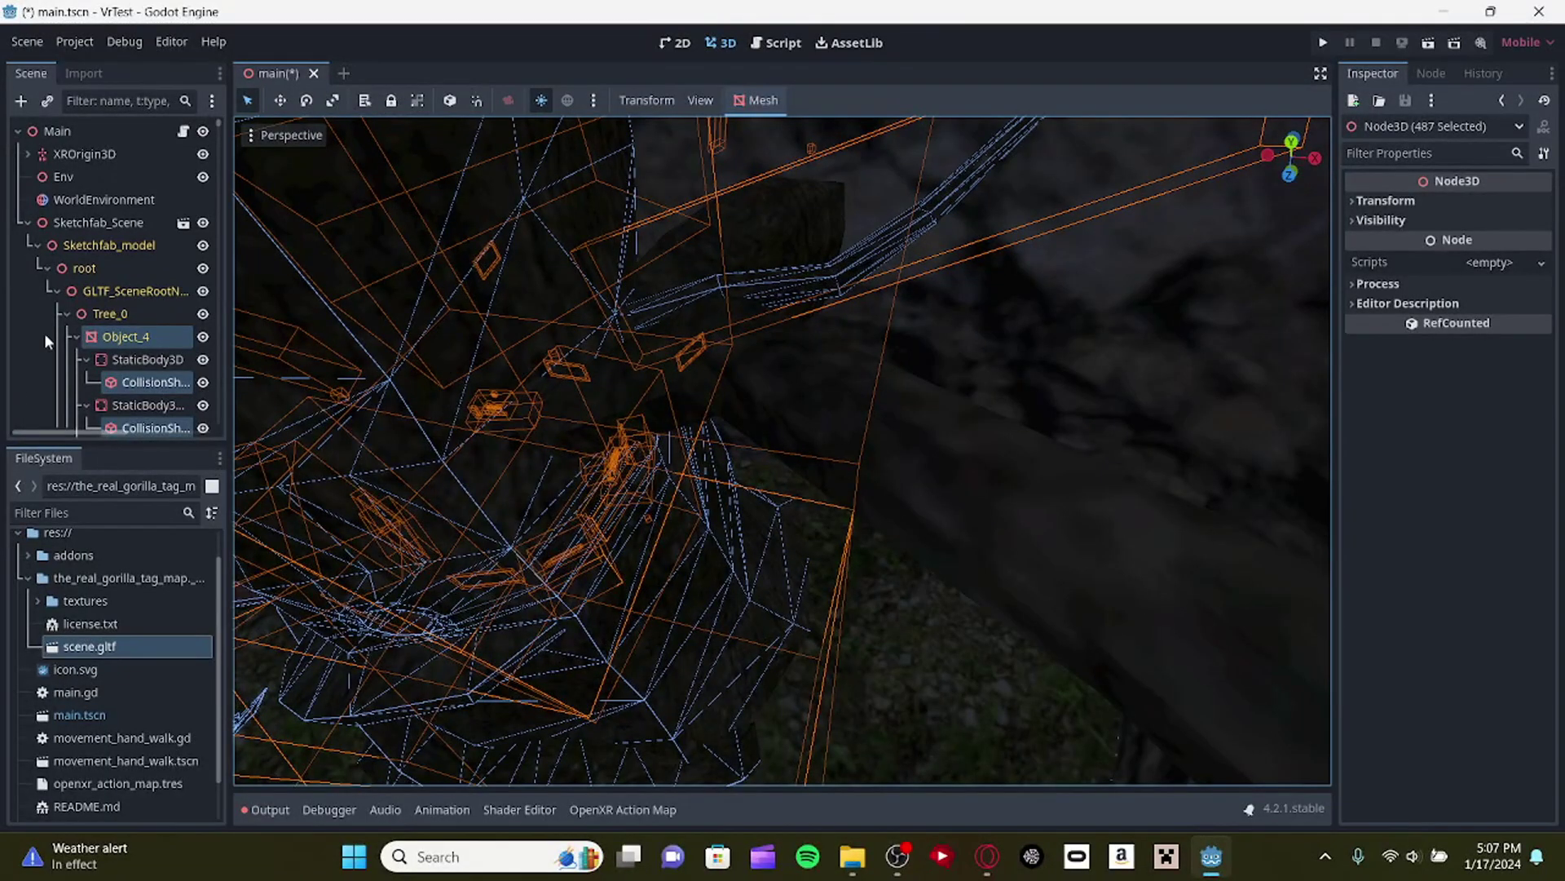
# Create trimesh static bodies for the long branch mesh near the stump and for the large dark Object_8 mesh.
pyautogui.click(1005, 481)
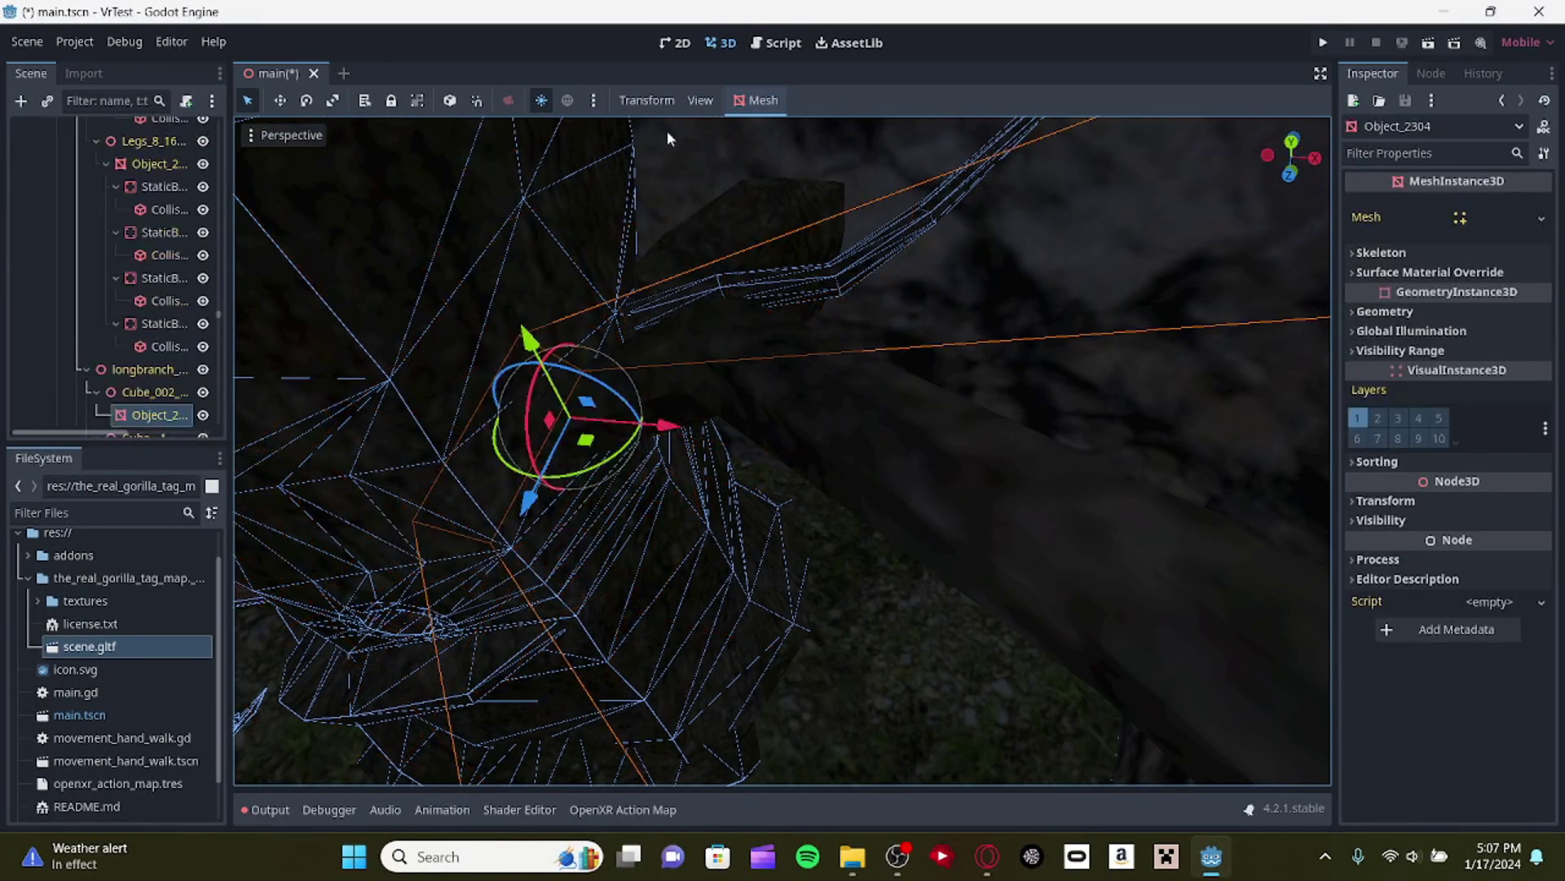
pyautogui.click(749, 101)
pyautogui.click(770, 126)
pyautogui.moveTo(926, 296); pyautogui.dragTo(934, 244, button='right')
pyautogui.moveTo(966, 330); pyautogui.dragTo(902, 351, button='right')
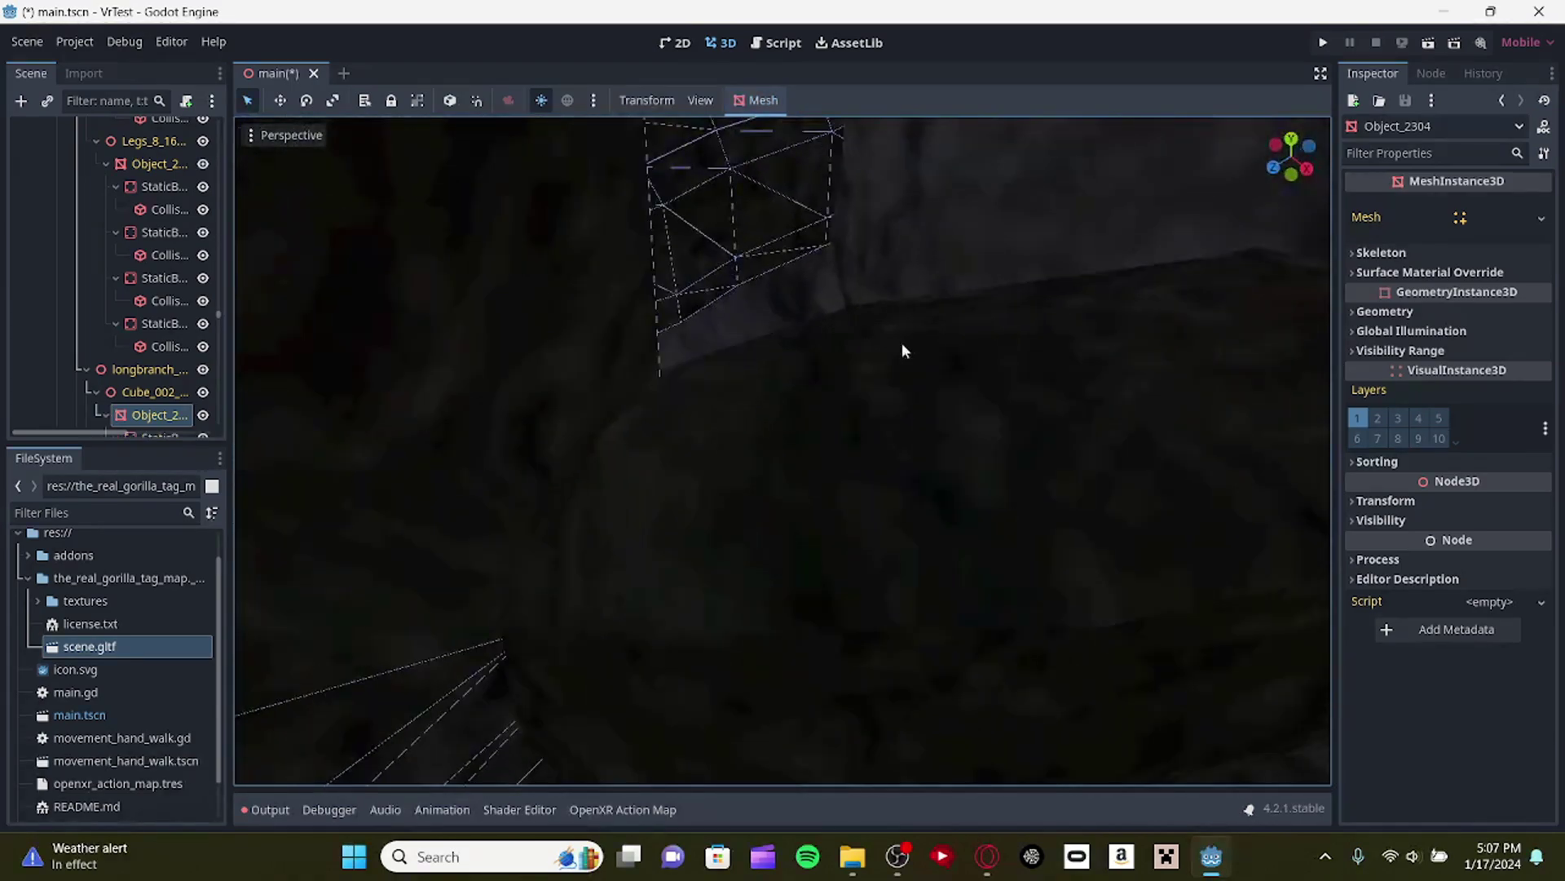
pyautogui.click(758, 100)
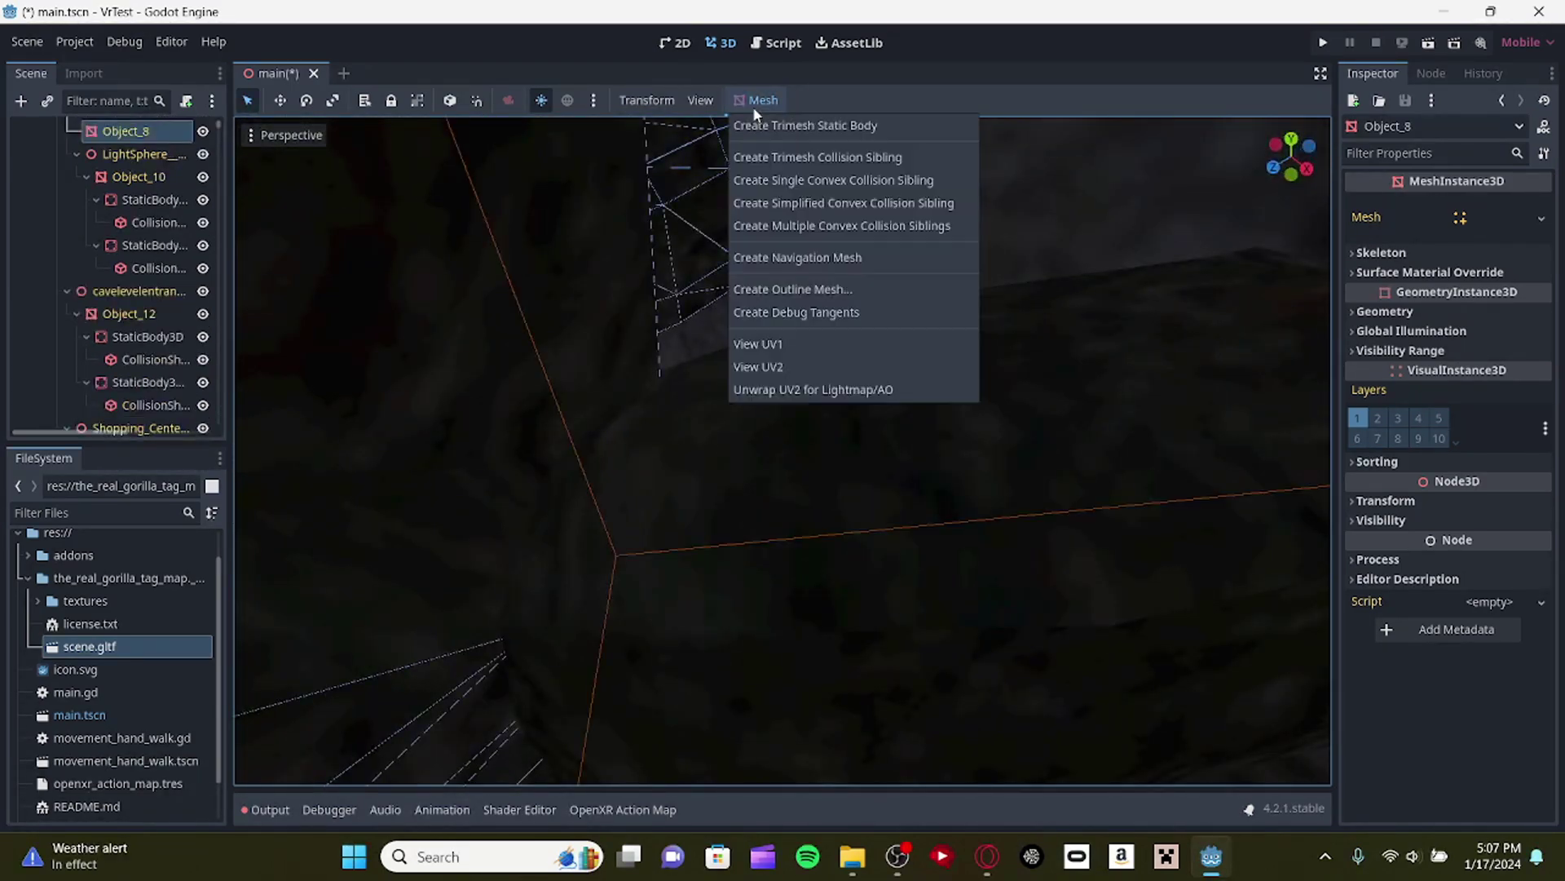
pyautogui.click(817, 132)
# Select the Object_2227 mesh around the small roofed building and create a trimesh static body for it.
pyautogui.moveTo(944, 225); pyautogui.dragTo(921, 269, button='right')
pyautogui.click(1085, 350)
pyautogui.moveTo(1090, 356); pyautogui.dragTo(1052, 407, button='right')
pyautogui.click(1090, 356)
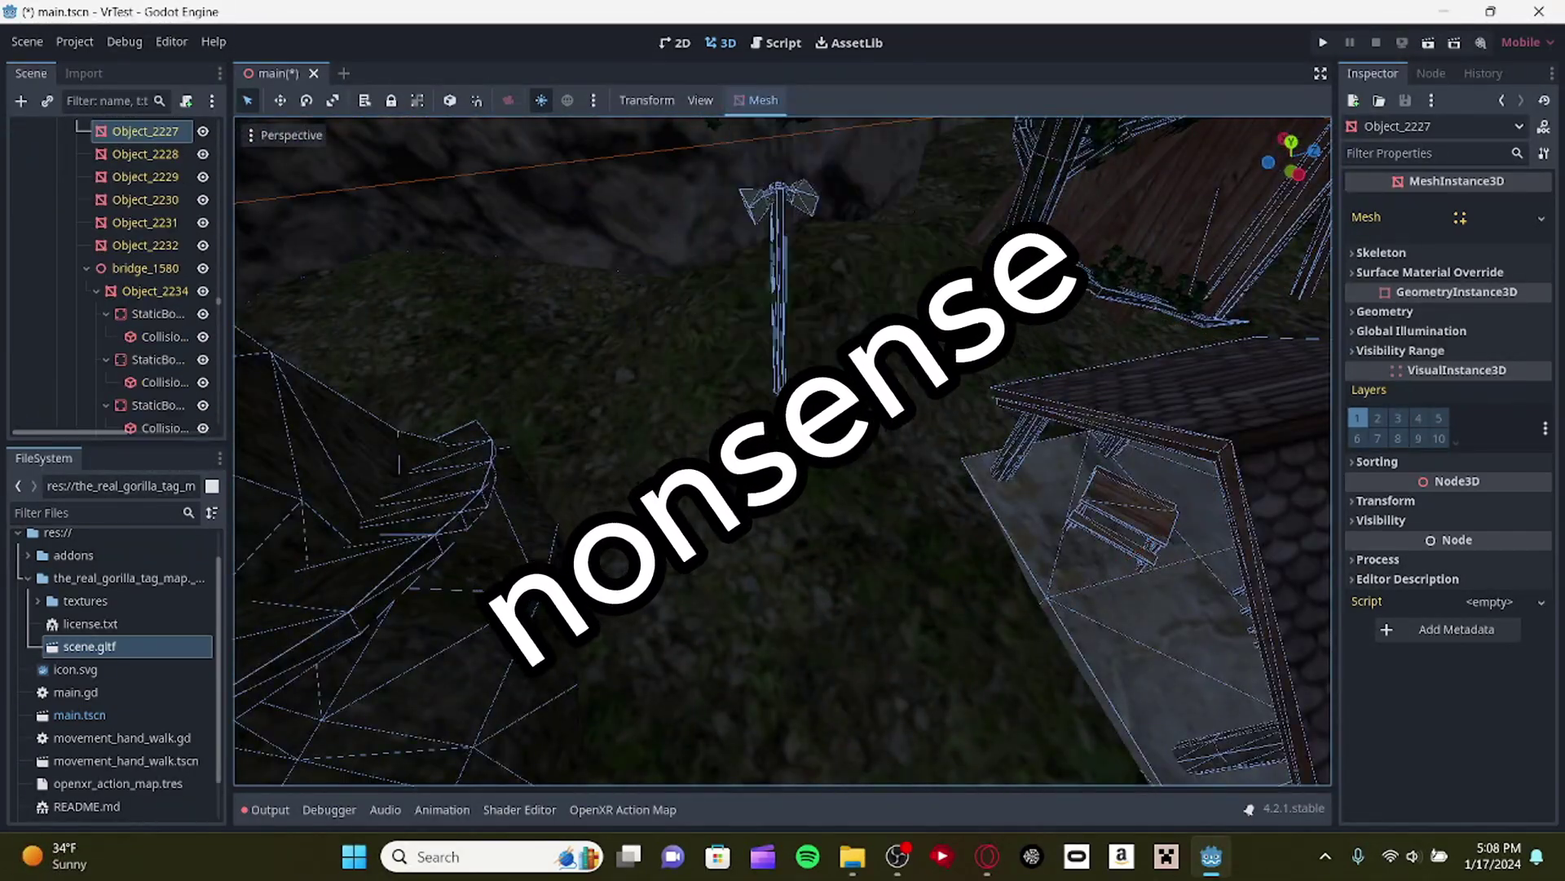
pyautogui.click(759, 100)
pyautogui.click(817, 132)
# Select two further terrain meshes one after the other, including Object_2229, and create a trimesh static body for each.
pyautogui.click(946, 285)
pyautogui.click(766, 106)
pyautogui.click(817, 132)
pyautogui.click(921, 285)
pyautogui.click(763, 106)
pyautogui.click(817, 132)
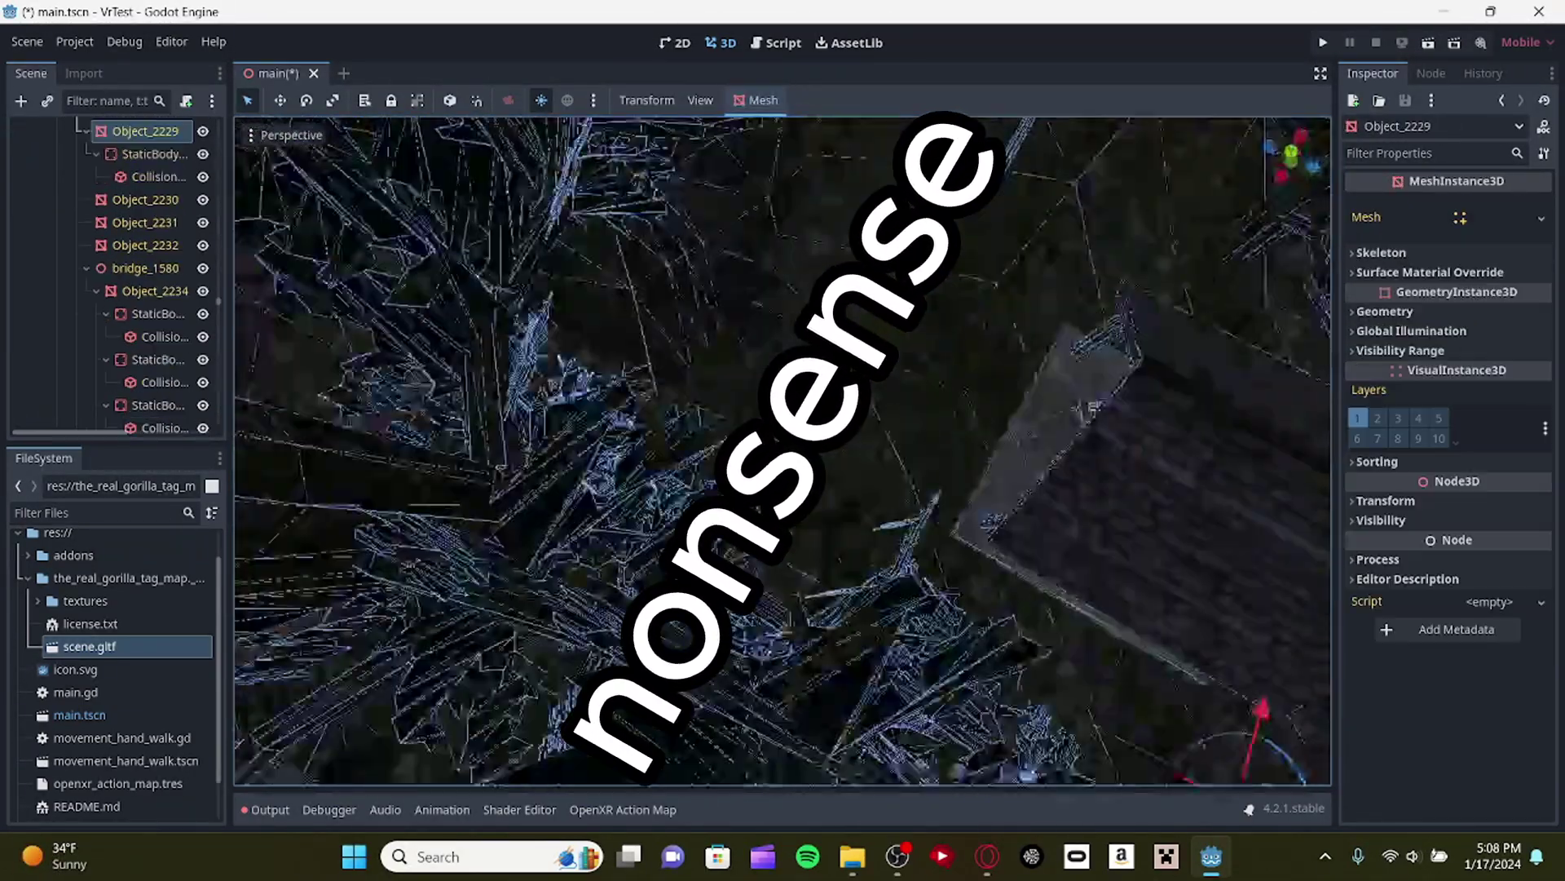
# Select the mountain area's Object_2230 mesh and one more mesh nearby, creating a trimesh static body for each.
pyautogui.moveTo(758, 351); pyautogui.dragTo(681, 318, button='right')
pyautogui.click(685, 319)
pyautogui.click(682, 318)
pyautogui.click(760, 102)
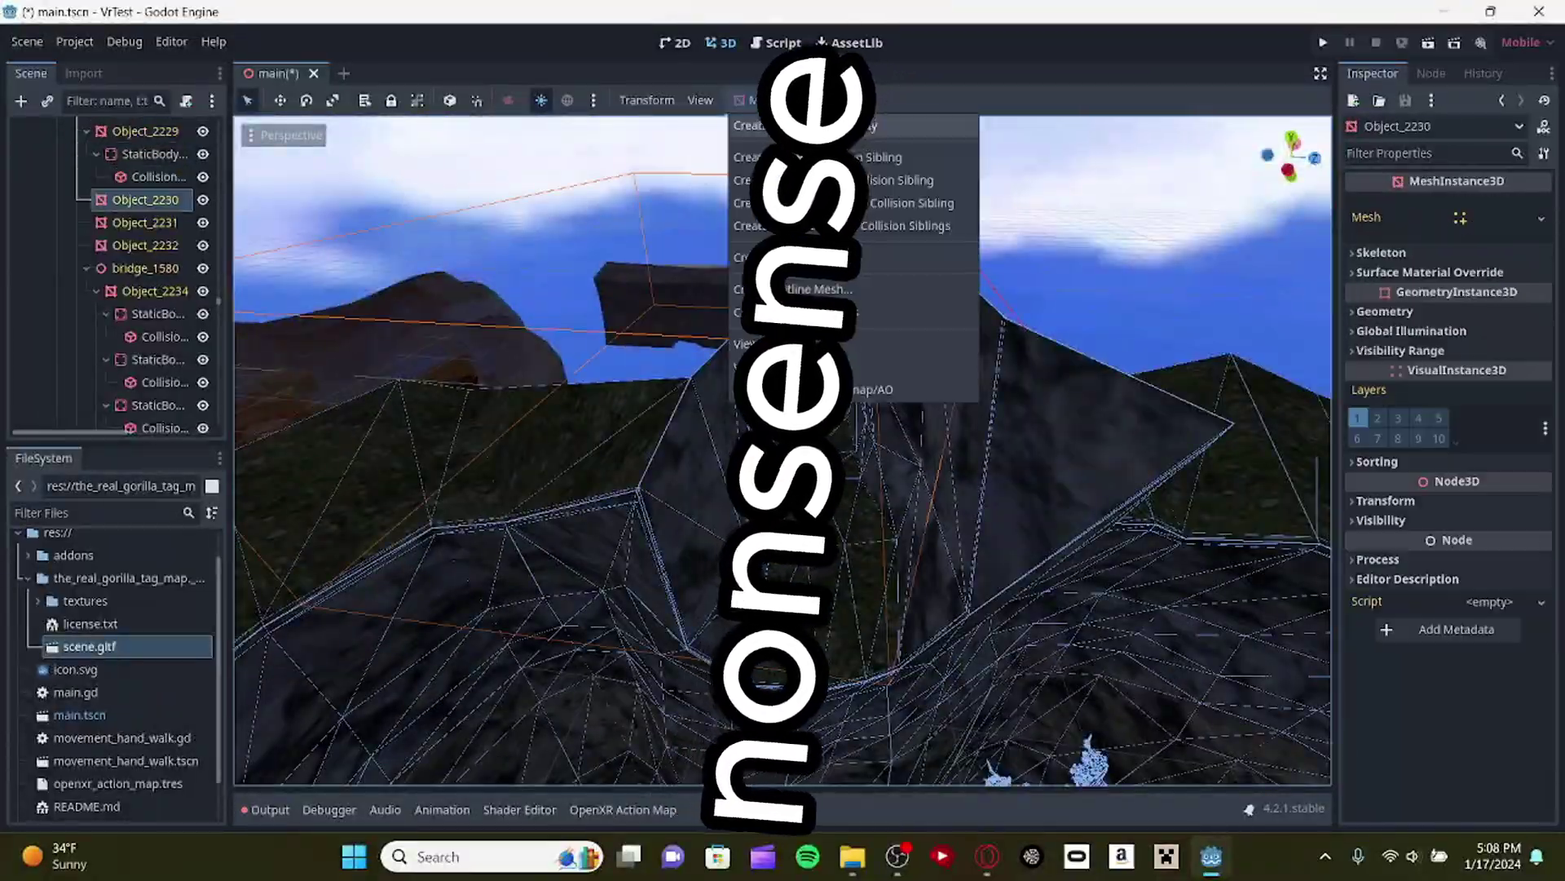
pyautogui.click(817, 127)
pyautogui.moveTo(783, 326); pyautogui.dragTo(775, 391, button='right')
pyautogui.click(774, 391)
pyautogui.click(767, 343)
pyautogui.click(759, 101)
pyautogui.click(784, 128)
# Select the corrugated city huts and their platforms together and create trimesh static bodies for them.
pyautogui.moveTo(783, 327); pyautogui.dragTo(1054, 524, button='right')
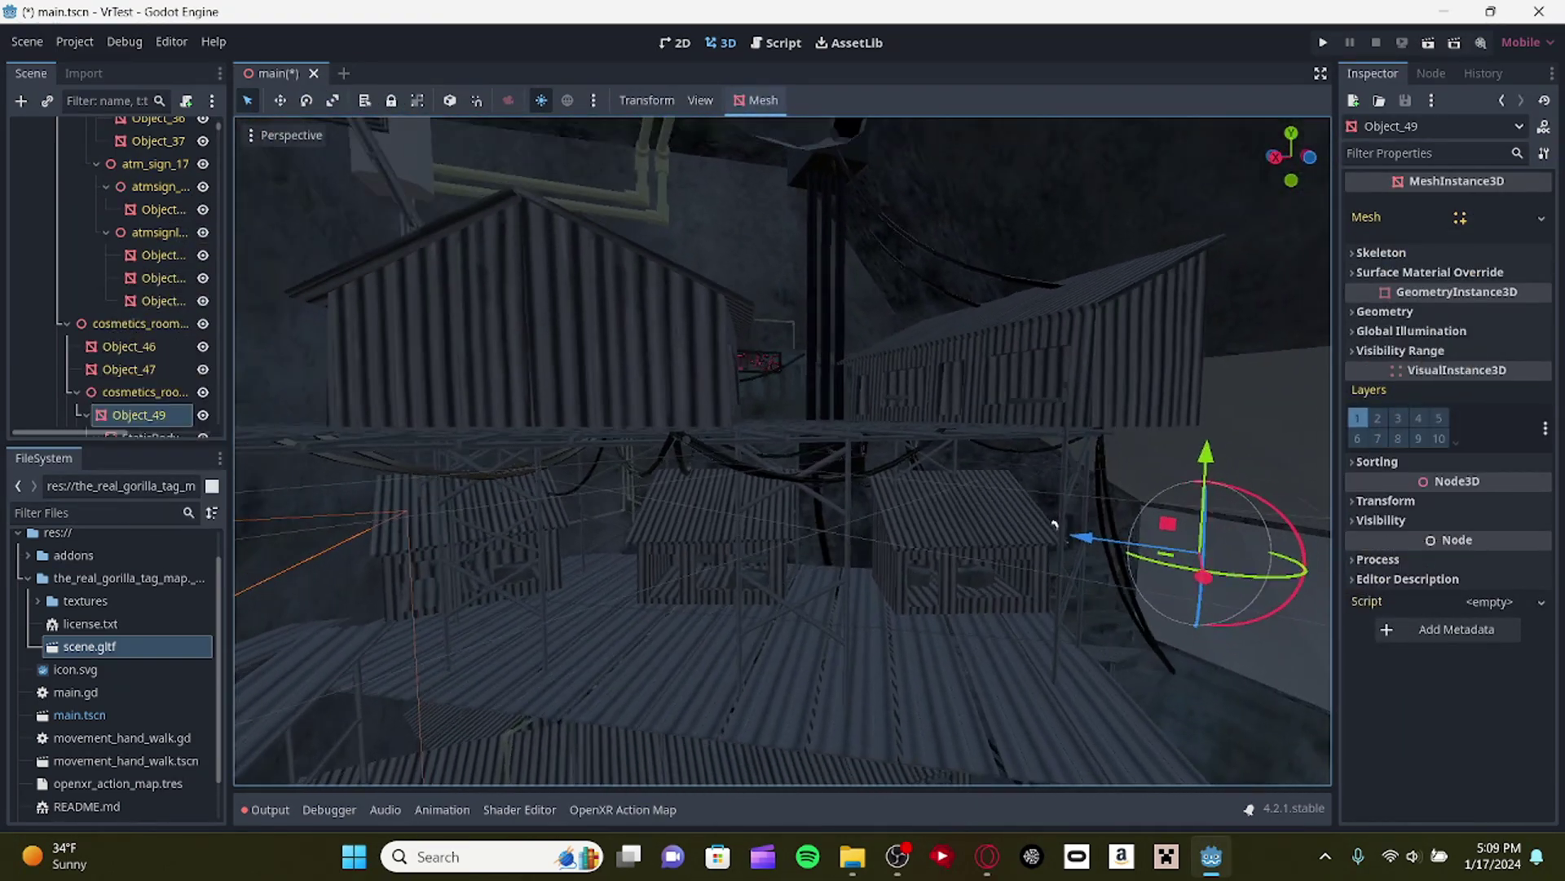
pyautogui.moveTo(1240, 197); pyautogui.dragTo(287, 778)
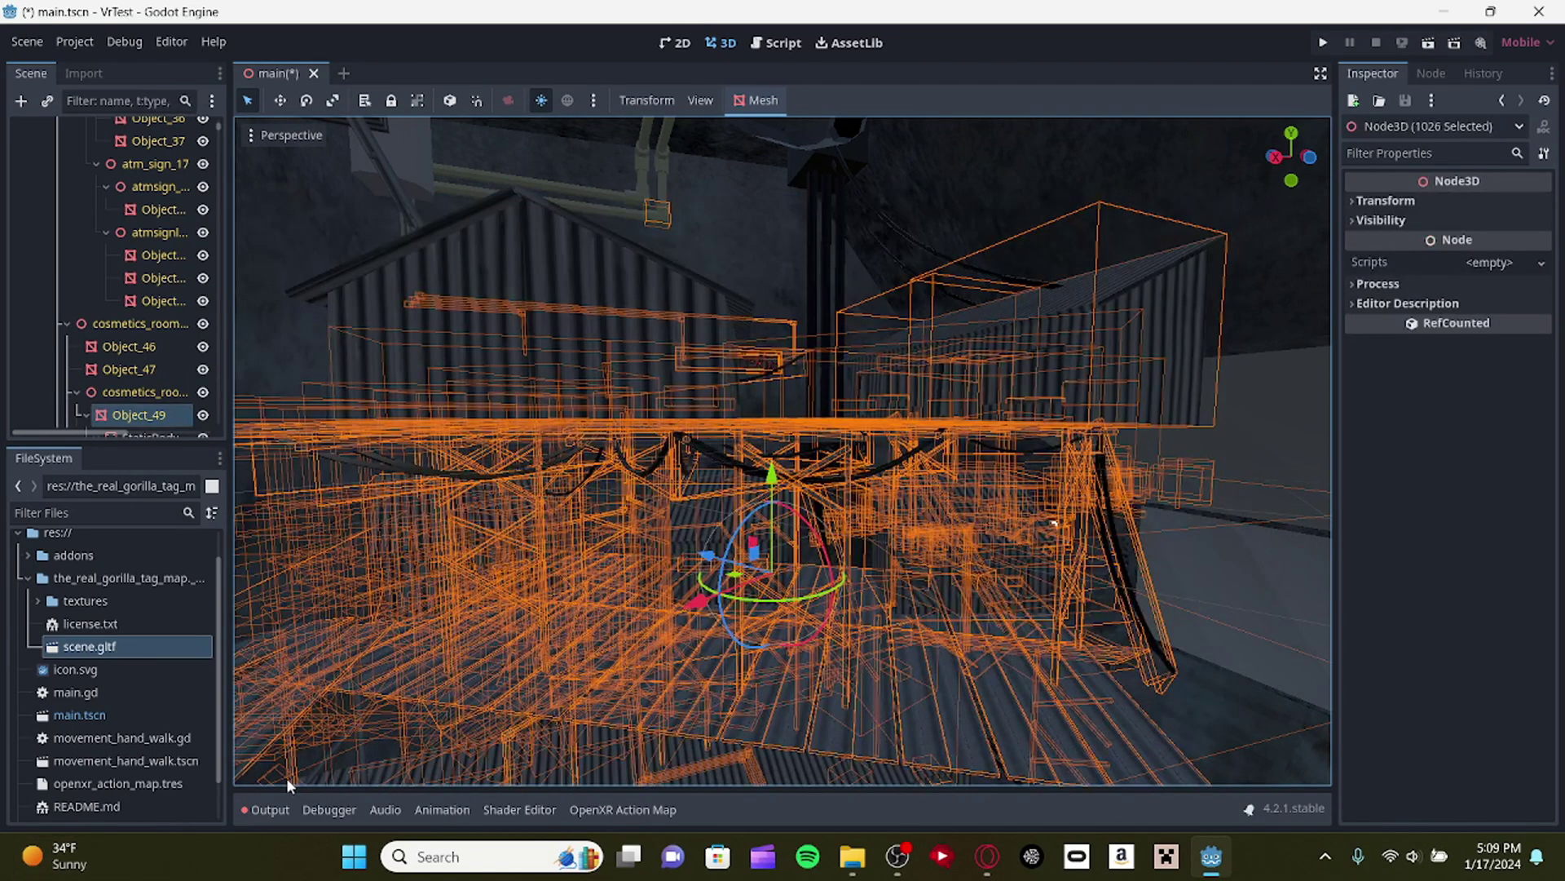
pyautogui.click(742, 108)
pyautogui.click(794, 120)
# Add the remaining corrugated building and the raised hut on stilts to the selection and create trimesh static bodies.
pyautogui.moveTo(919, 228); pyautogui.dragTo(701, 131, button='right')
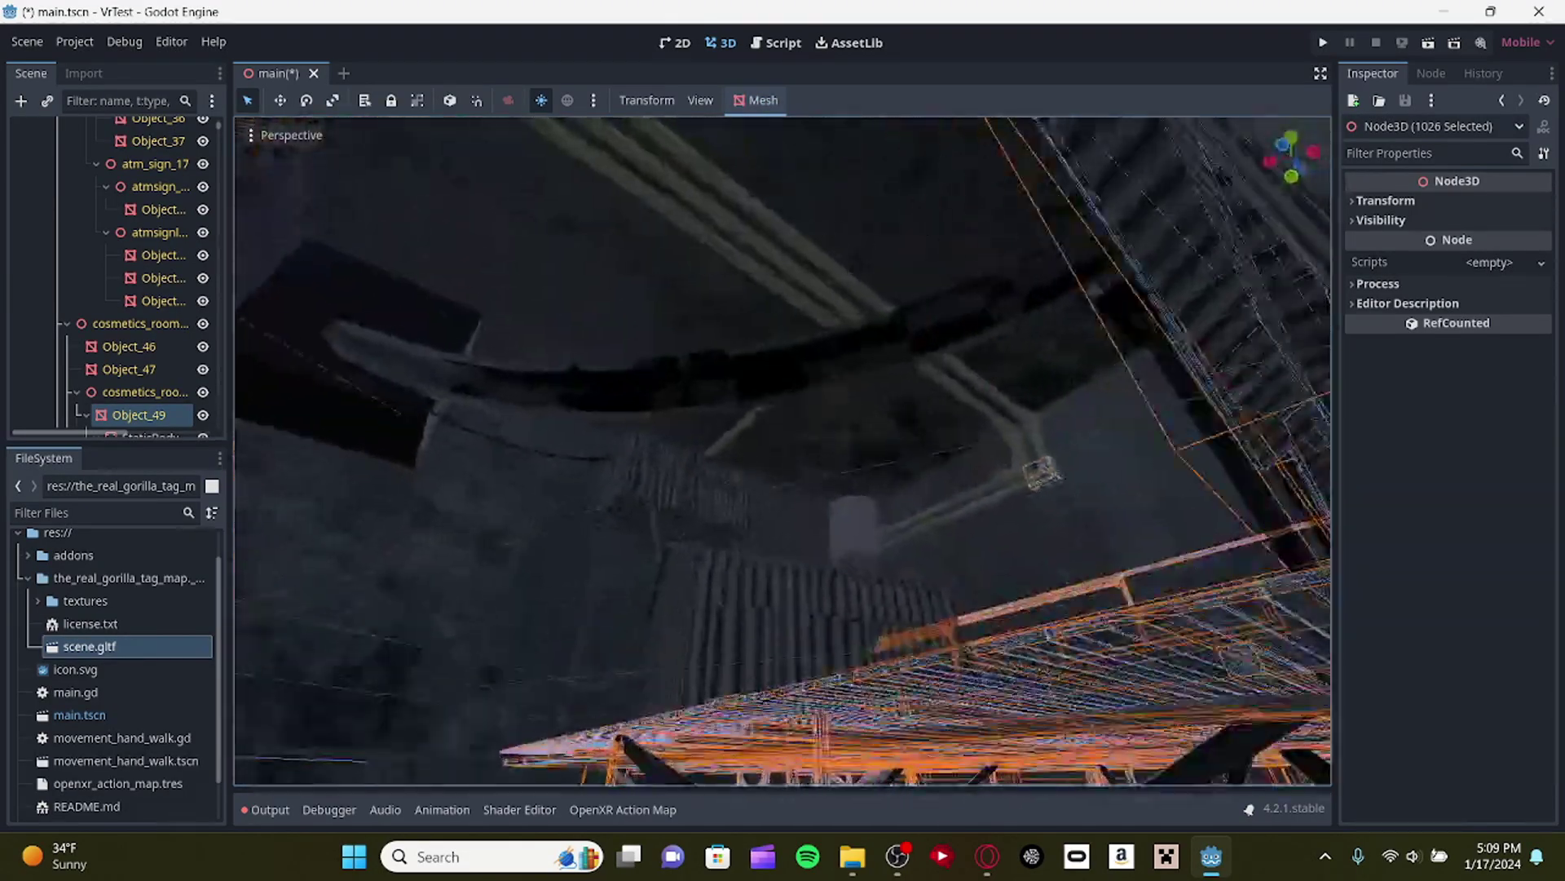
pyautogui.moveTo(905, 191); pyautogui.dragTo(779, 432, button='right')
pyautogui.moveTo(984, 301); pyautogui.dragTo(596, 737)
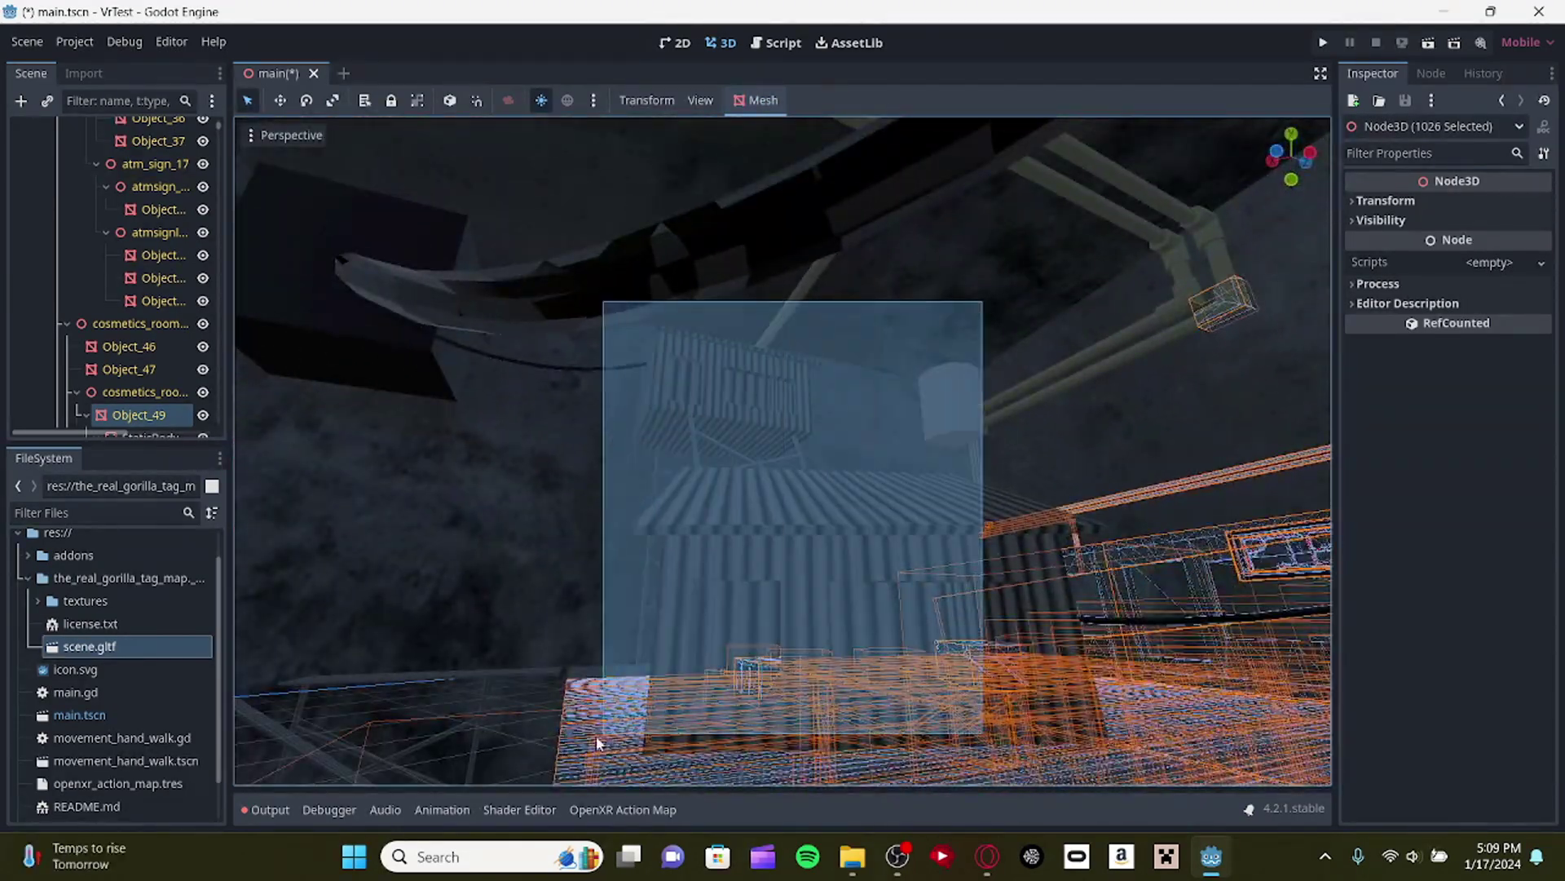
pyautogui.keyDown('shift'); pyautogui.moveTo(502, 741); pyautogui.dragTo(502, 743); pyautogui.keyUp('shift')
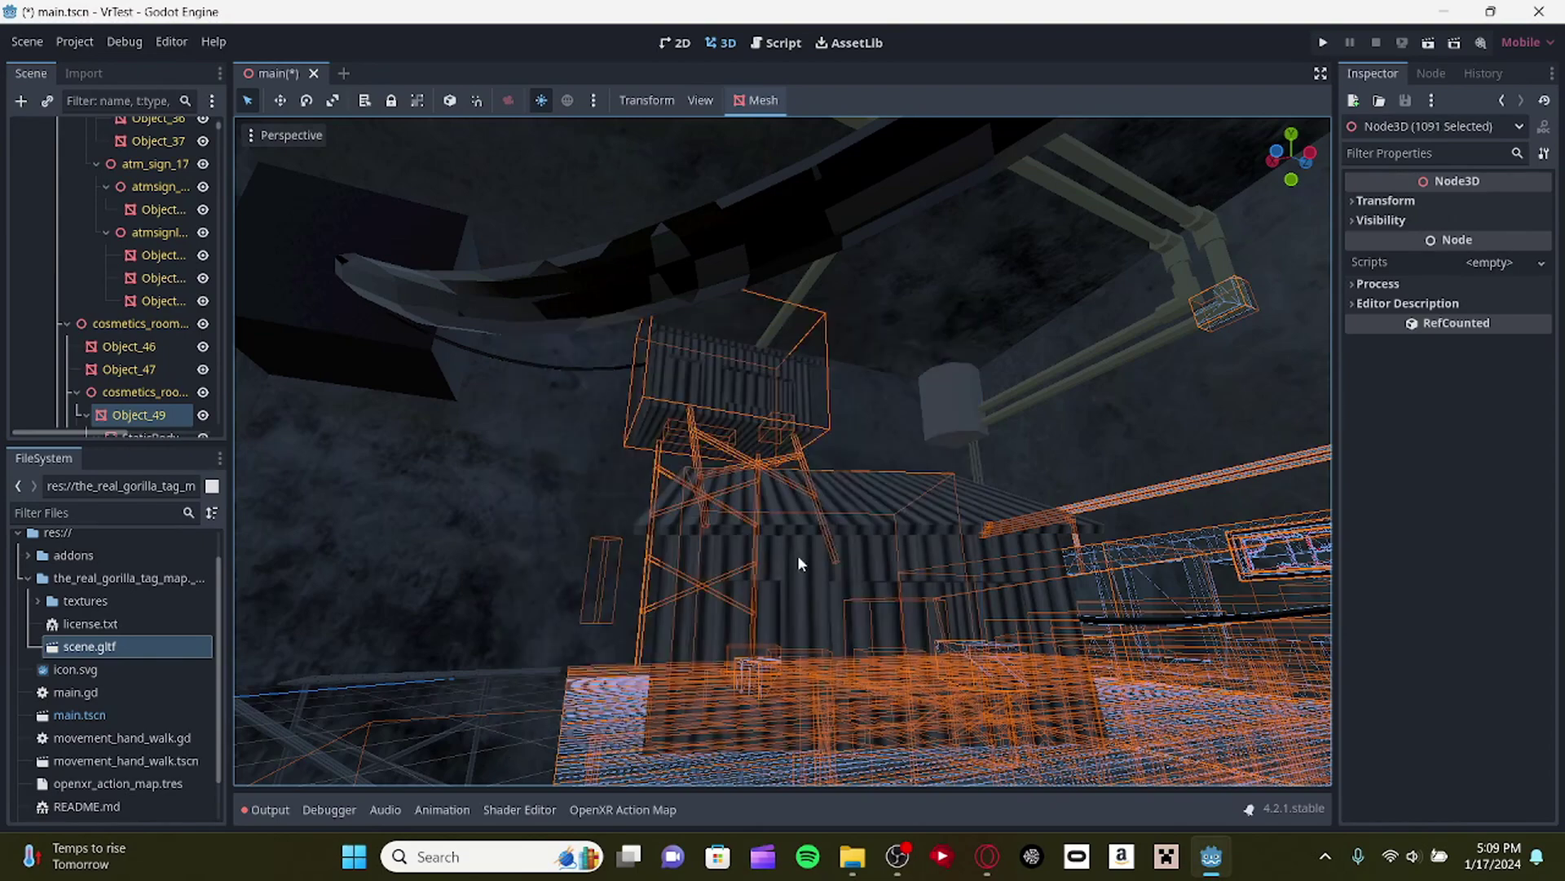
pyautogui.click(764, 99)
pyautogui.click(804, 121)
# Create a trimesh static body for the Object_46 mesh surrounding the tank and pipes in the city.
pyautogui.moveTo(990, 390)
pyautogui.mouseDown(button='right')
pyautogui.moveTo(988, 326)
pyautogui.moveTo(988, 416)
pyautogui.mouseUp(button='right')
pyautogui.press('w')
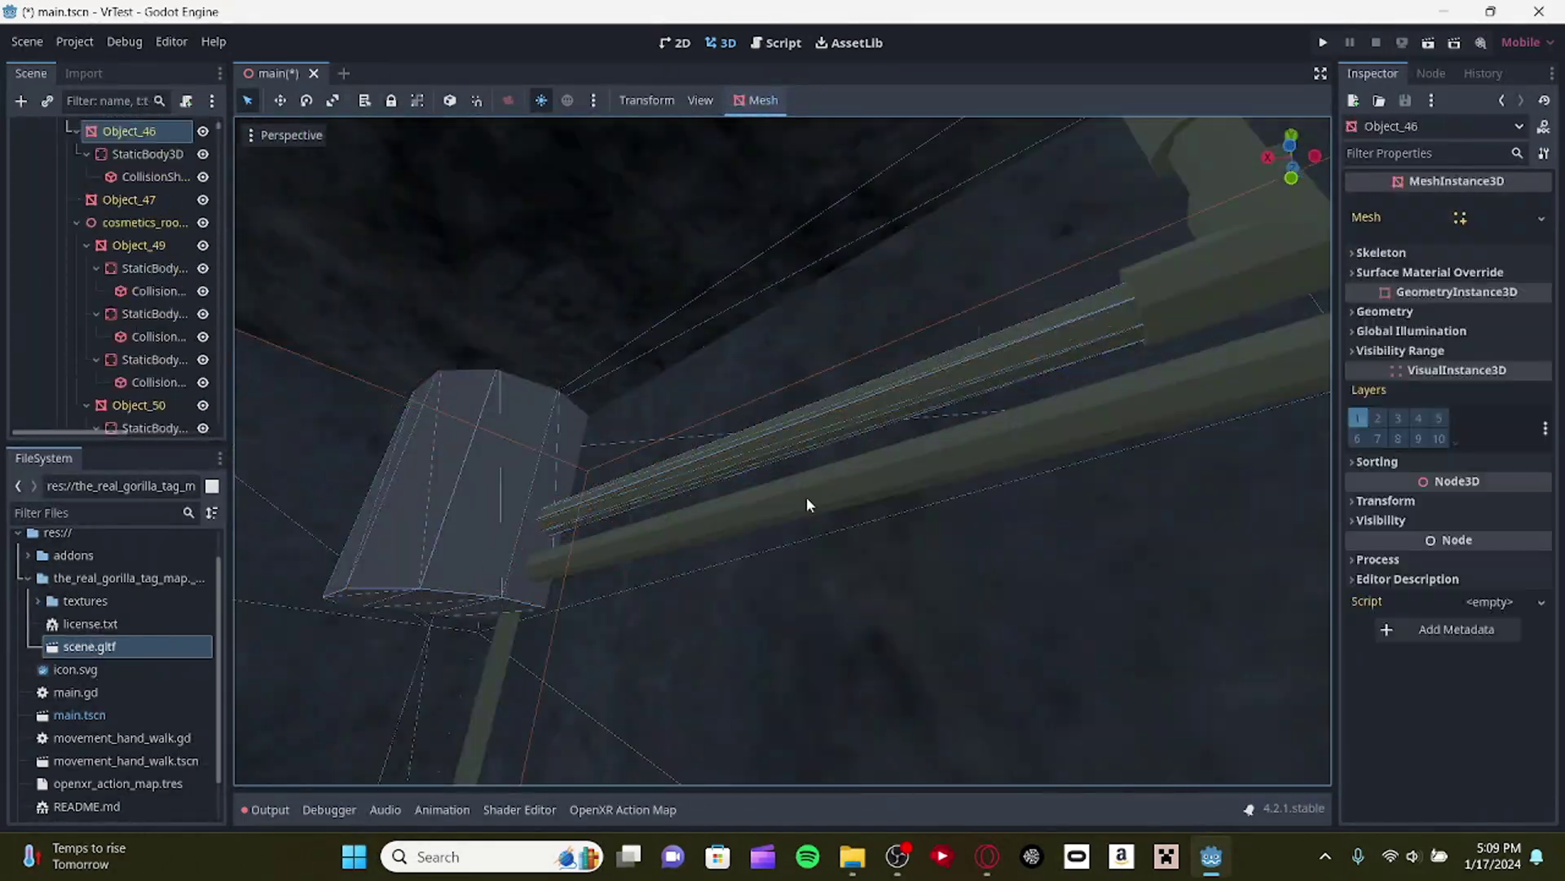
pyautogui.click(764, 99)
pyautogui.click(804, 120)
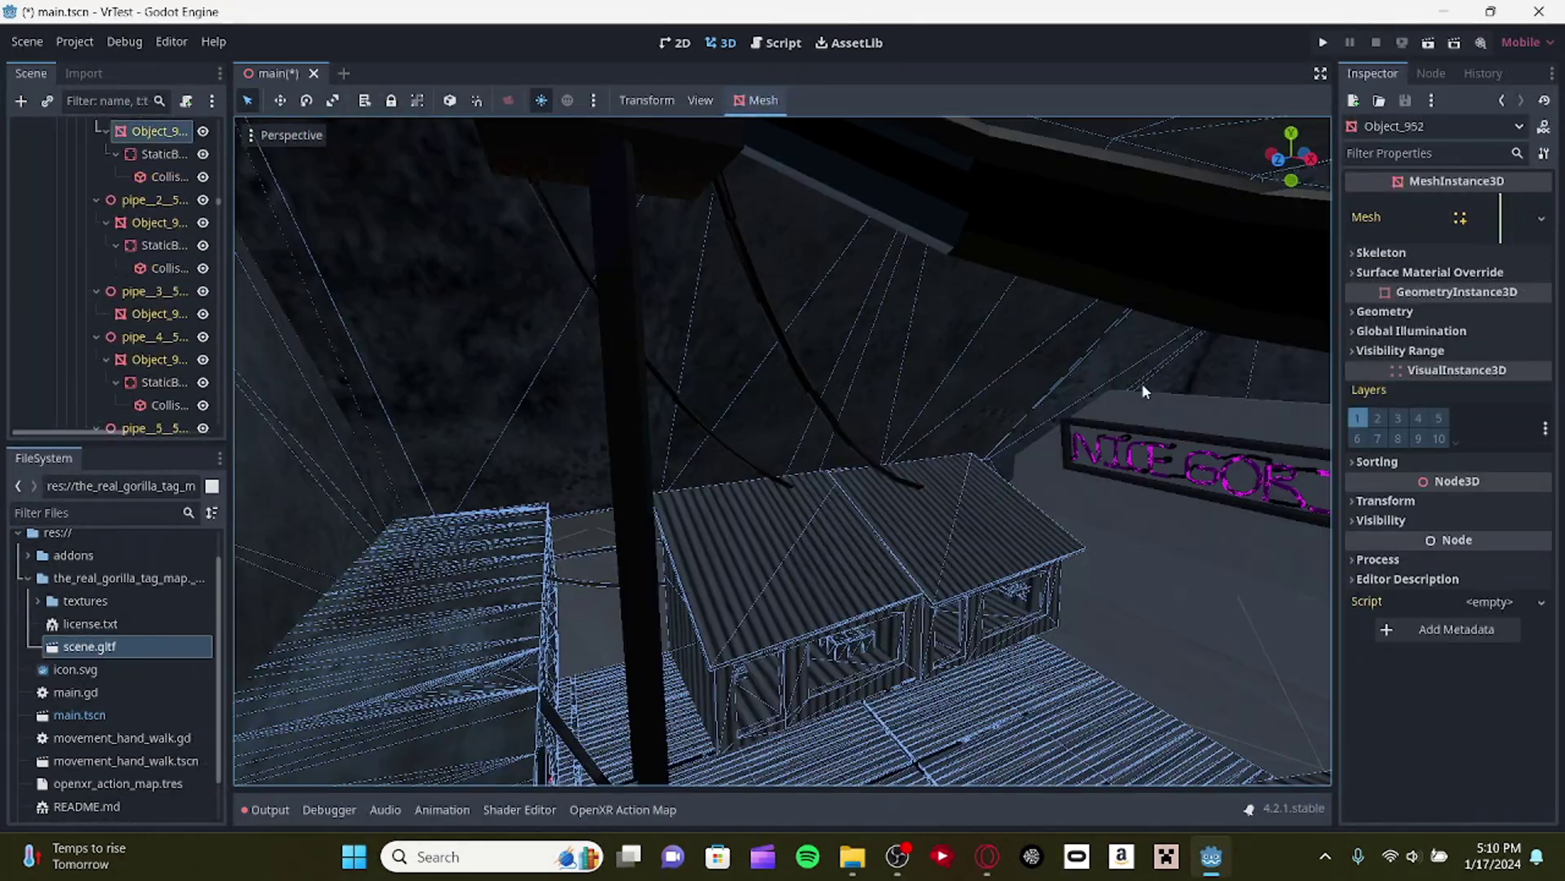
# Create a trimesh static body for the curved tube slide mesh in the mountain area.
pyautogui.moveTo(1141, 384); pyautogui.dragTo(1142, 383, button='right')
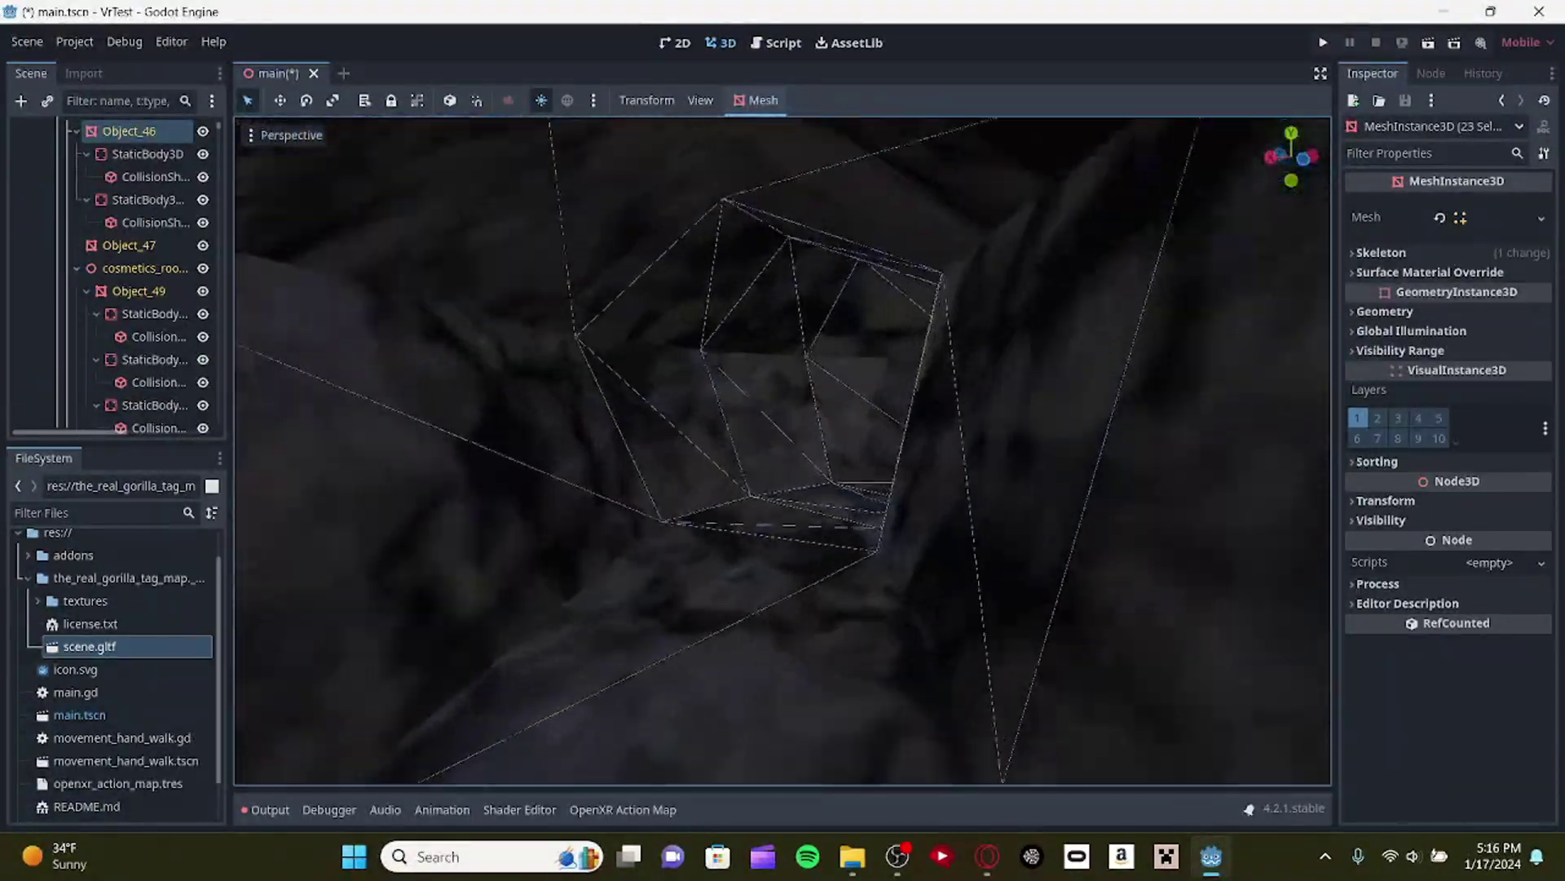
pyautogui.press('w')
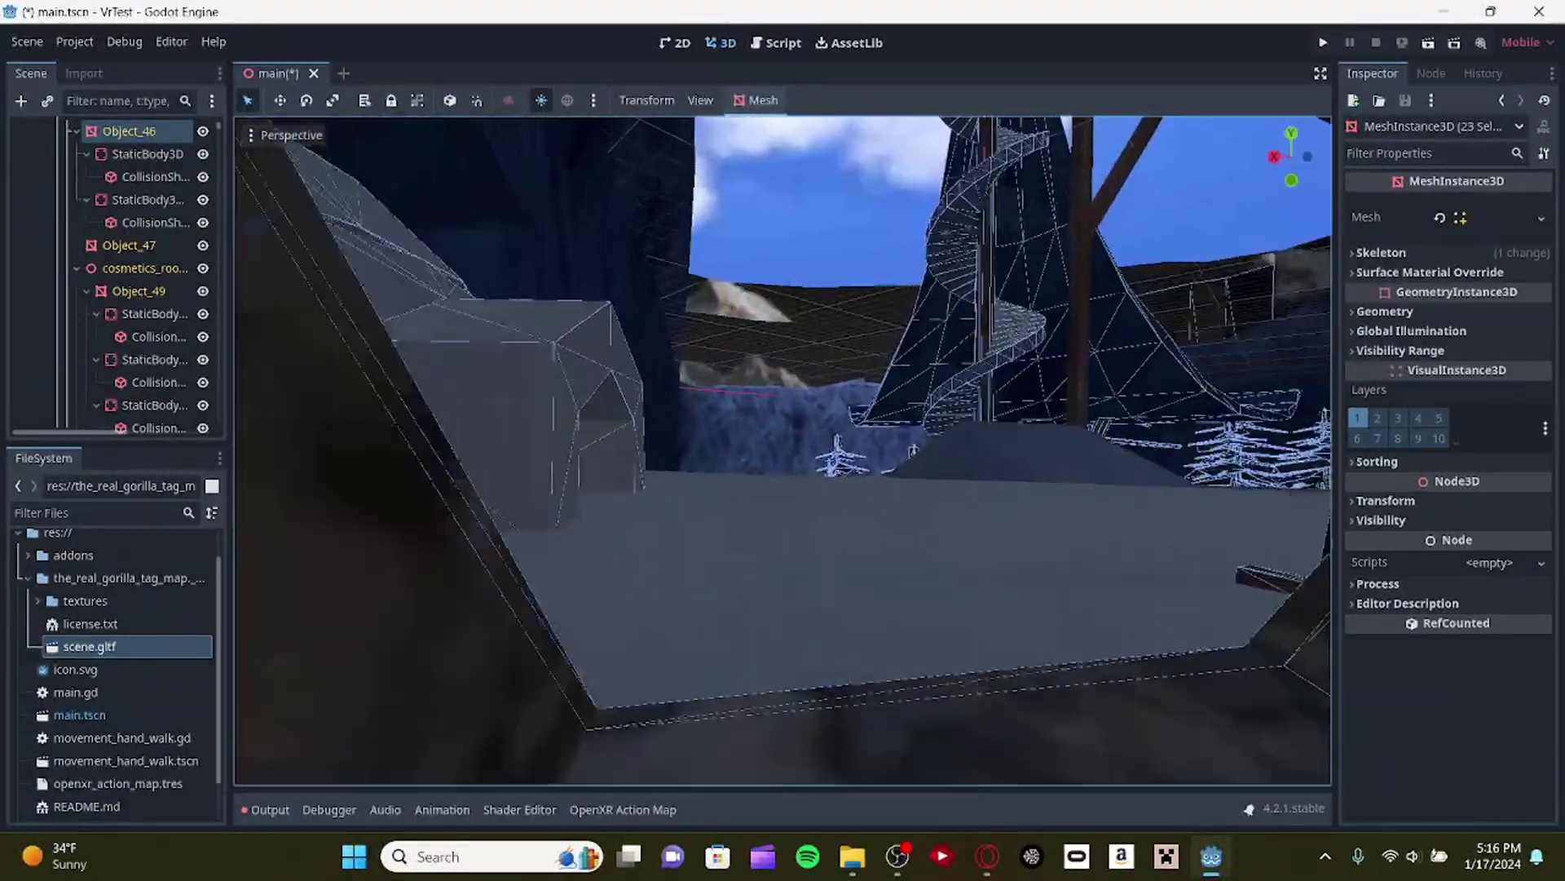
pyautogui.press('w')
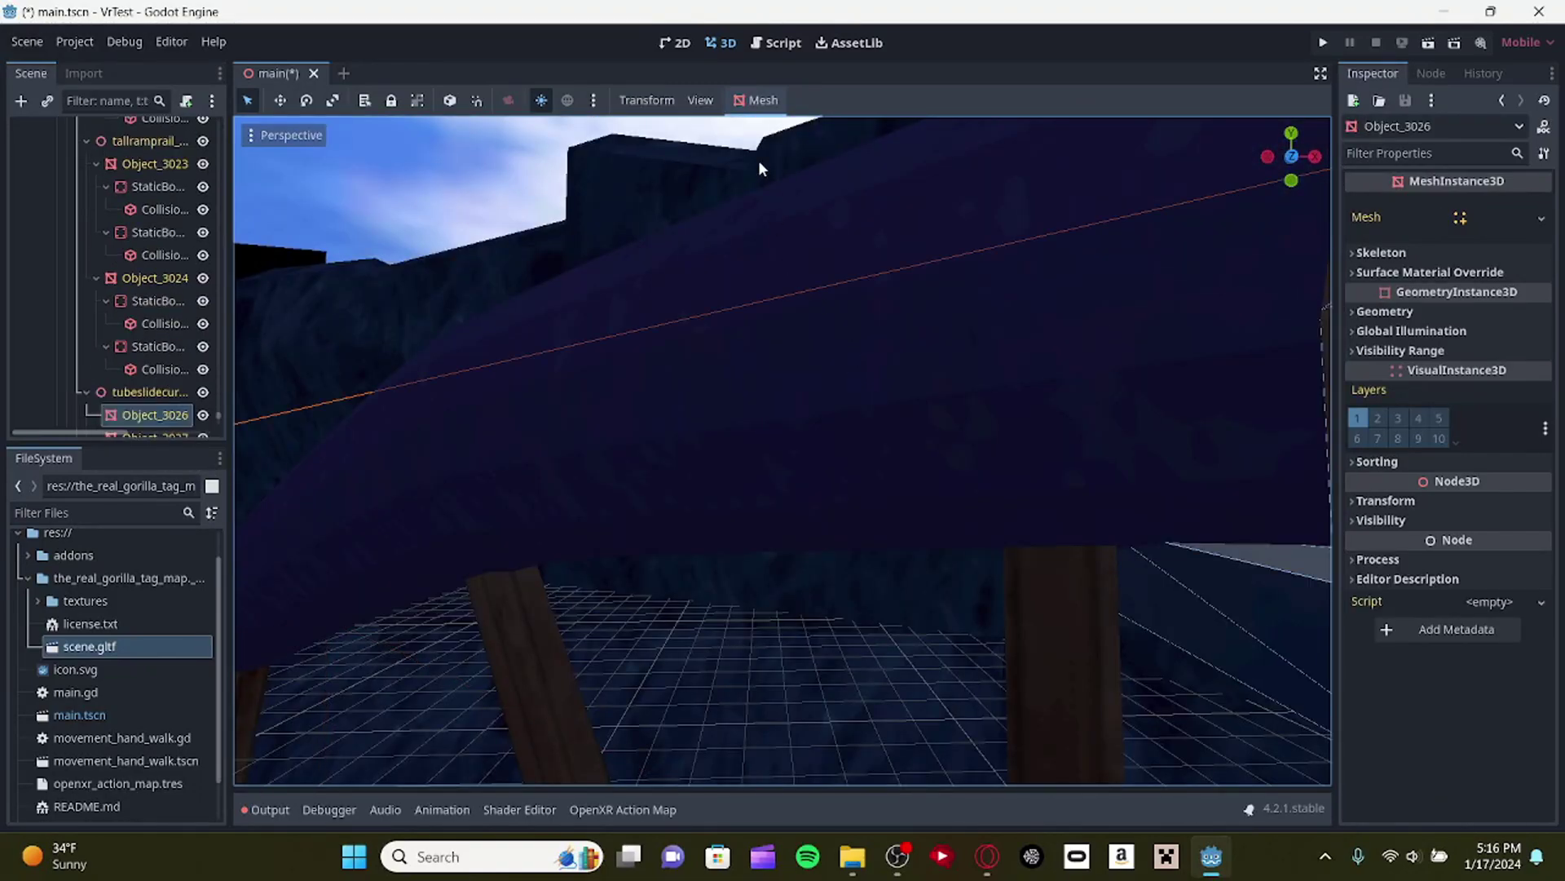
pyautogui.click(758, 99)
pyautogui.click(785, 129)
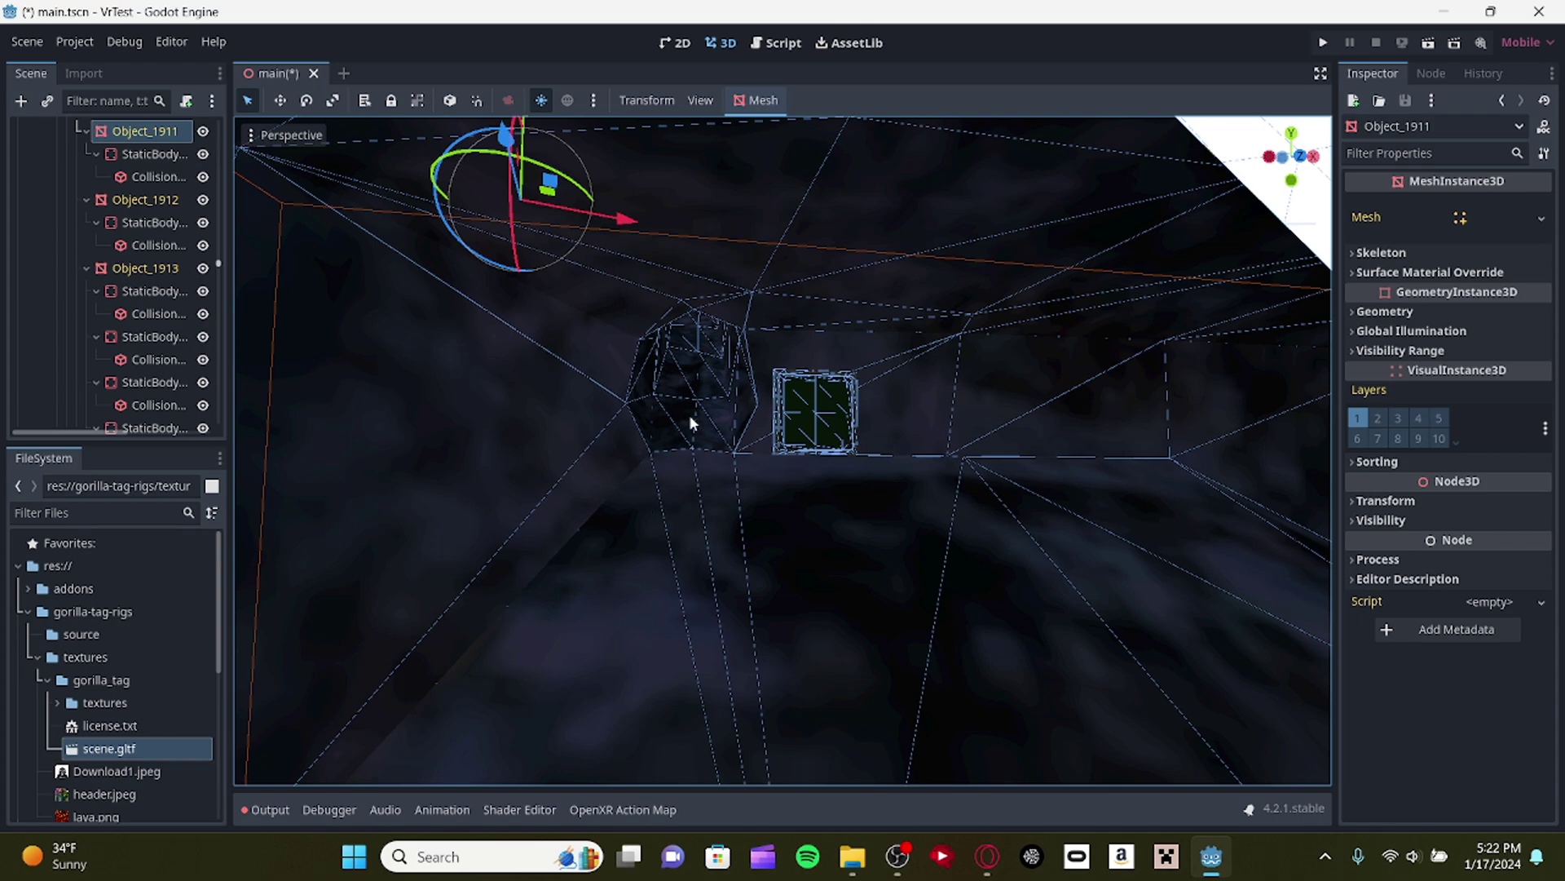
pyautogui.moveTo(691, 418)
pyautogui.mouseDown(button='right')
pyautogui.moveTo(1076, 417)
pyautogui.moveTo(690, 420)
pyautogui.mouseUp(button='right')
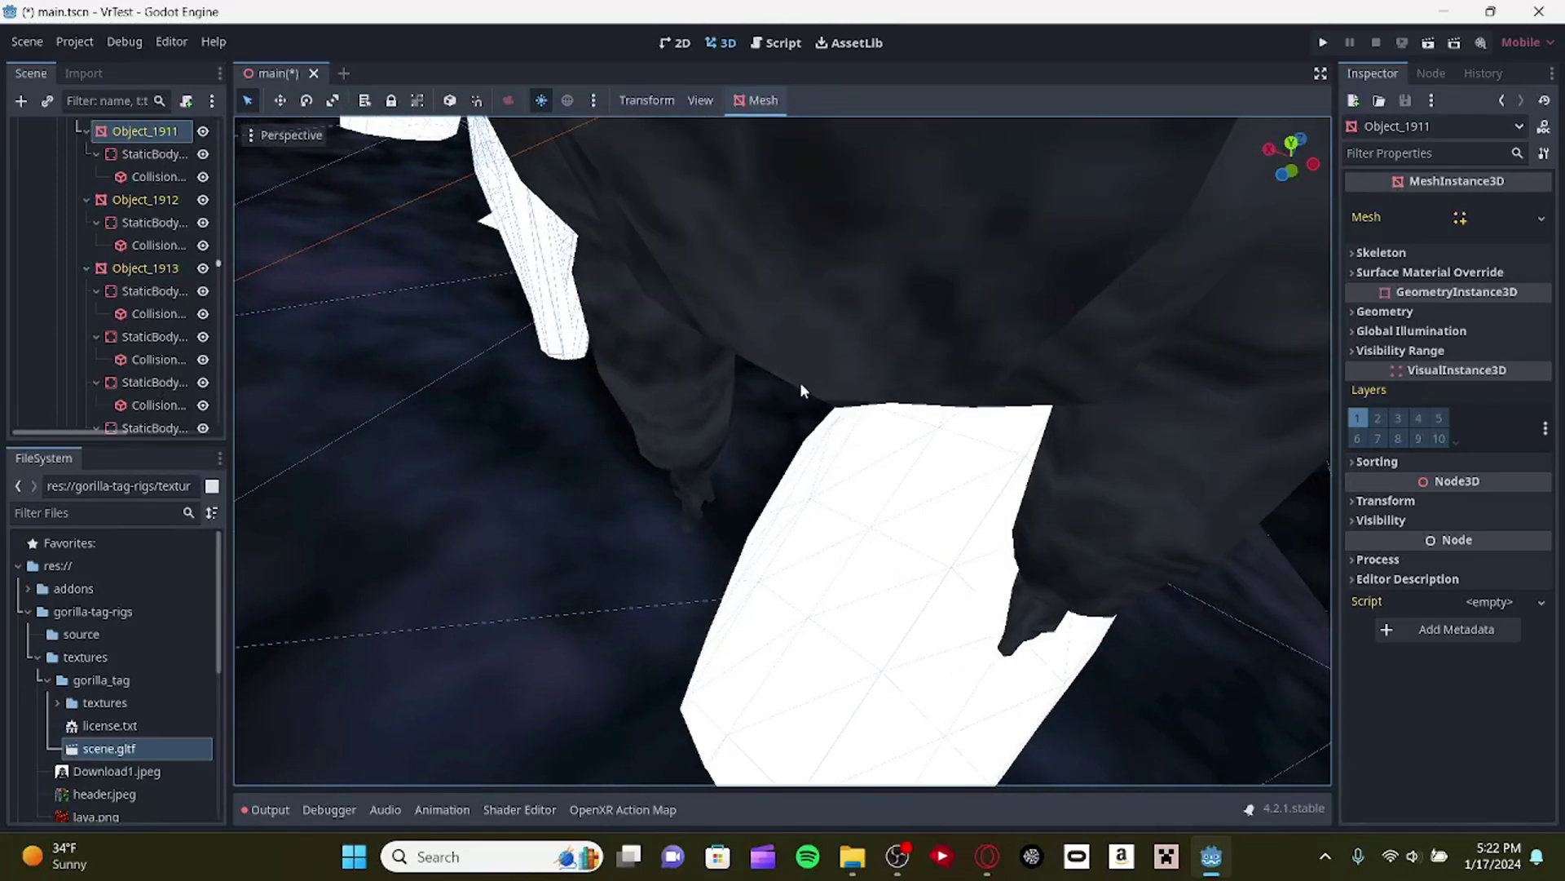